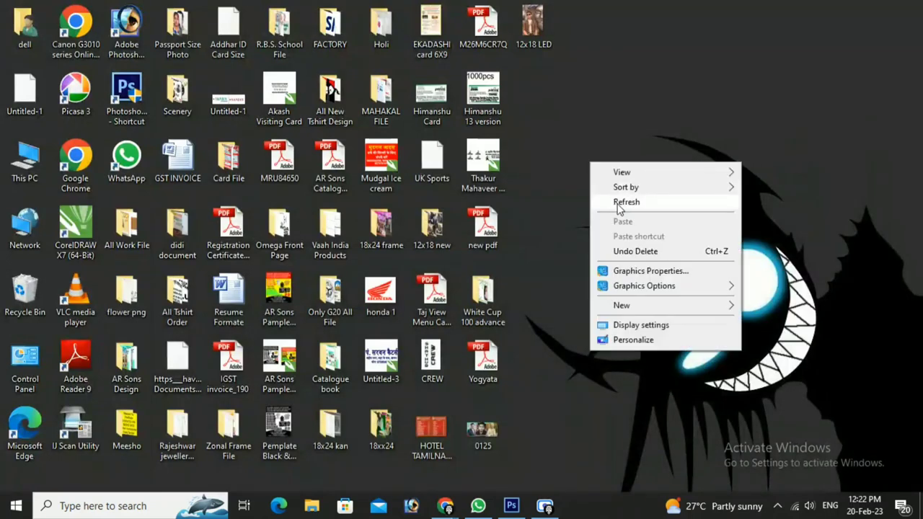
Bring Photoshop to the front and start a new document with Ctrl+N
{"action": "left_click", "coordinate": [617, 201]}
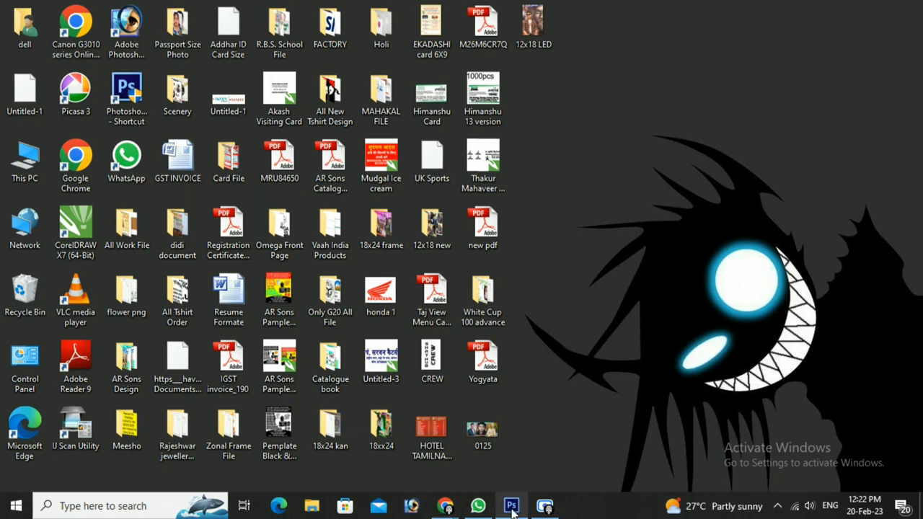
{"action": "mouse_move", "coordinate": [511, 505]}
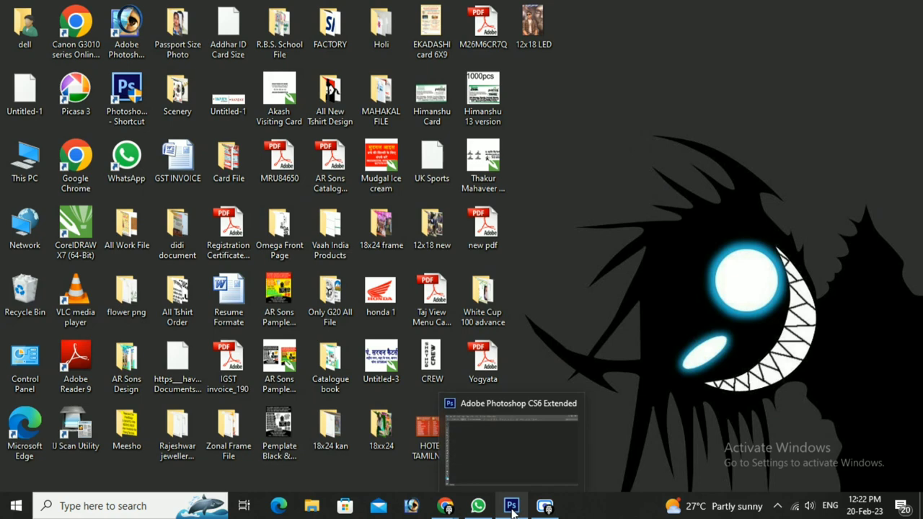
{"action": "left_click", "coordinate": [512, 509]}
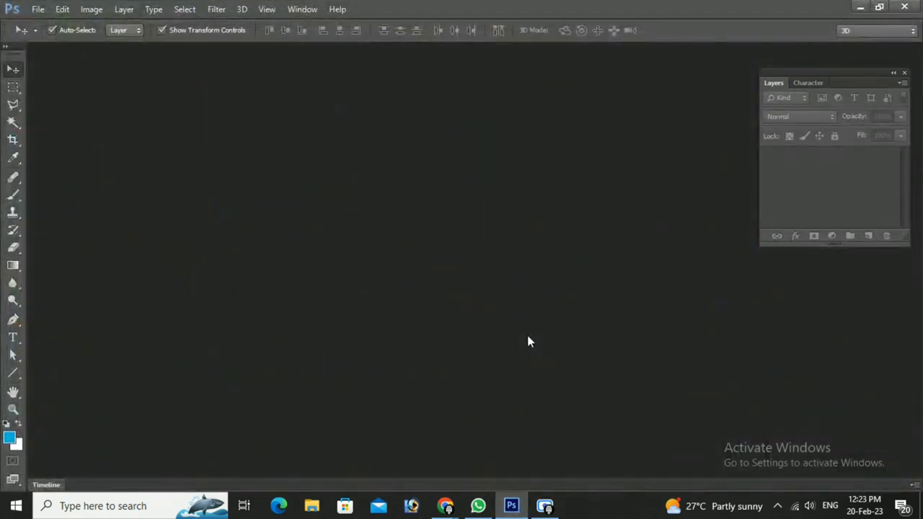
{"action": "key", "text": "ctrl+n"}
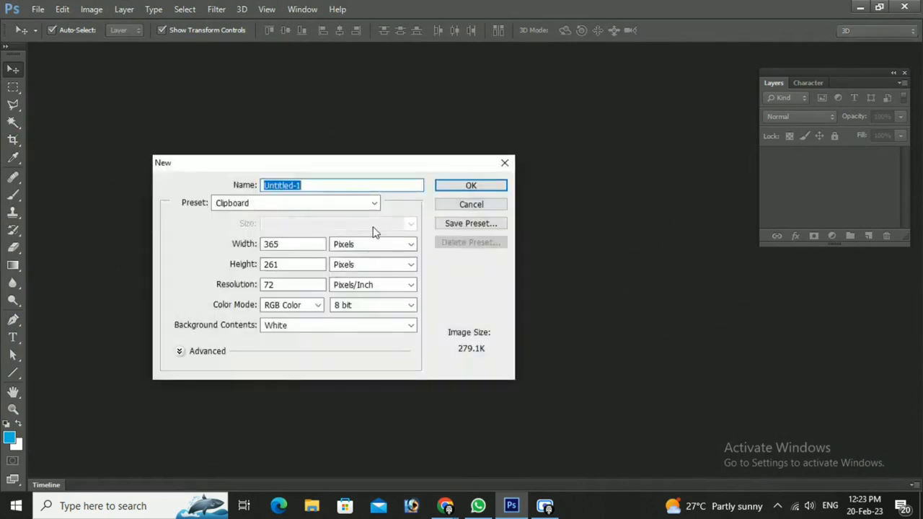
Set the new document to 209 × 94 millimetres at 300 pixels per inch
{"action": "left_click", "coordinate": [373, 245]}
{"action": "left_click", "coordinate": [361, 287]}
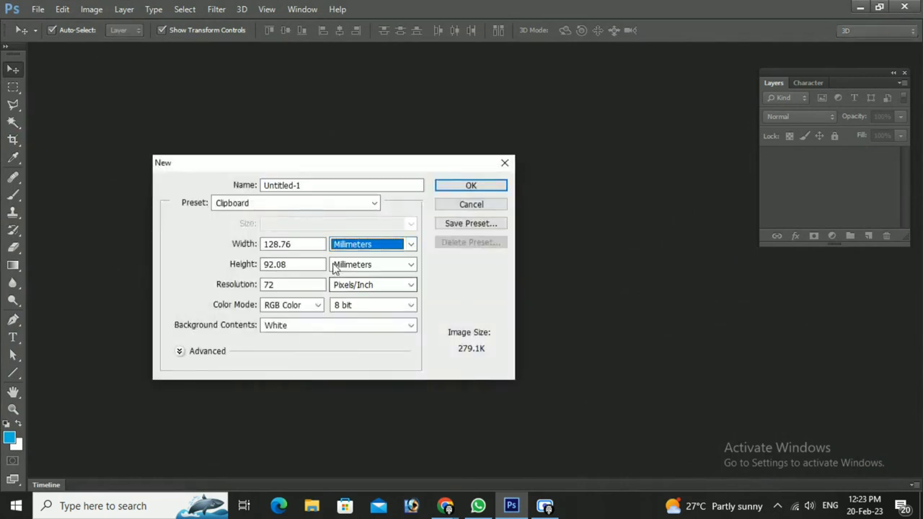
{"action": "left_click", "coordinate": [306, 244]}
{"action": "key", "text": "BackSpace"}
{"action": "key", "text": "BackSpace"}
{"action": "key", "text": "BackSpace"}
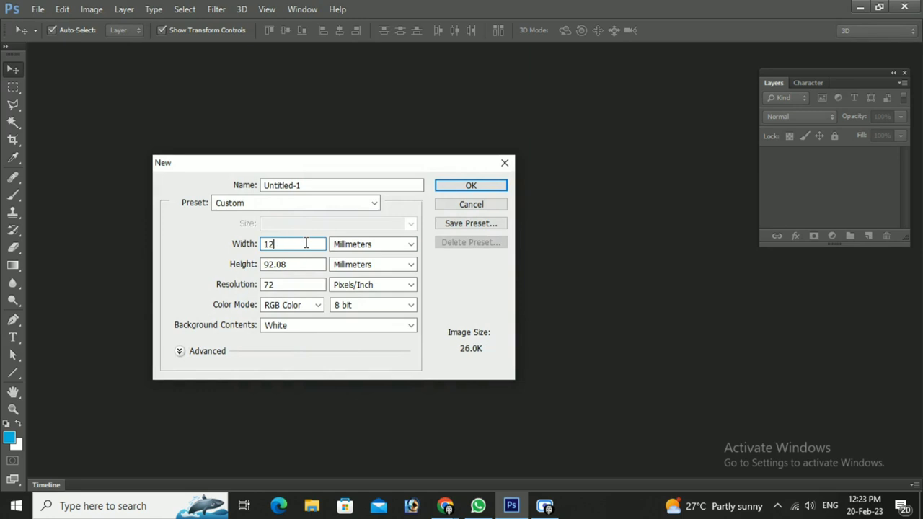
{"action": "type", "text": "20"}
{"action": "left_click", "coordinate": [304, 265]}
{"action": "key", "text": "BackSpace"}
{"action": "key", "text": "BackSpace"}
{"action": "key", "text": "BackSpace"}
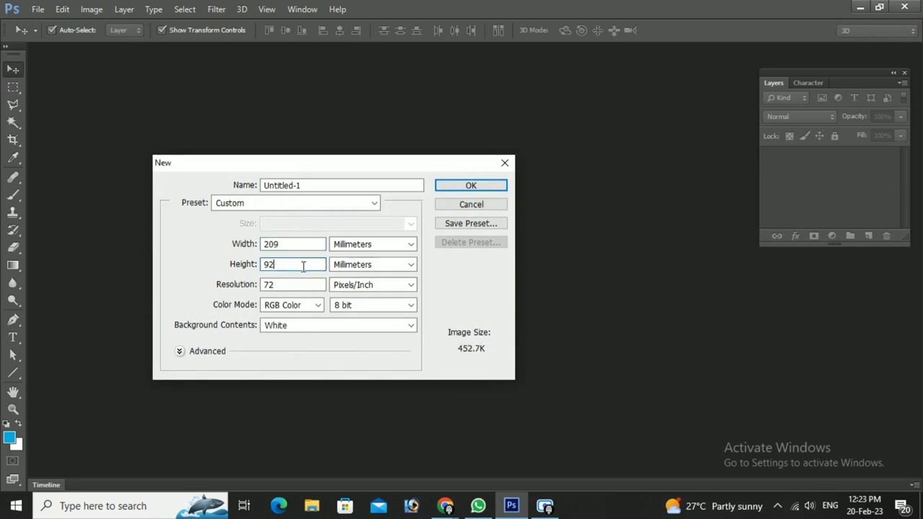
{"action": "key", "text": "BackSpace"}
{"action": "key", "text": "BackSpace"}
{"action": "type", "text": "94"}
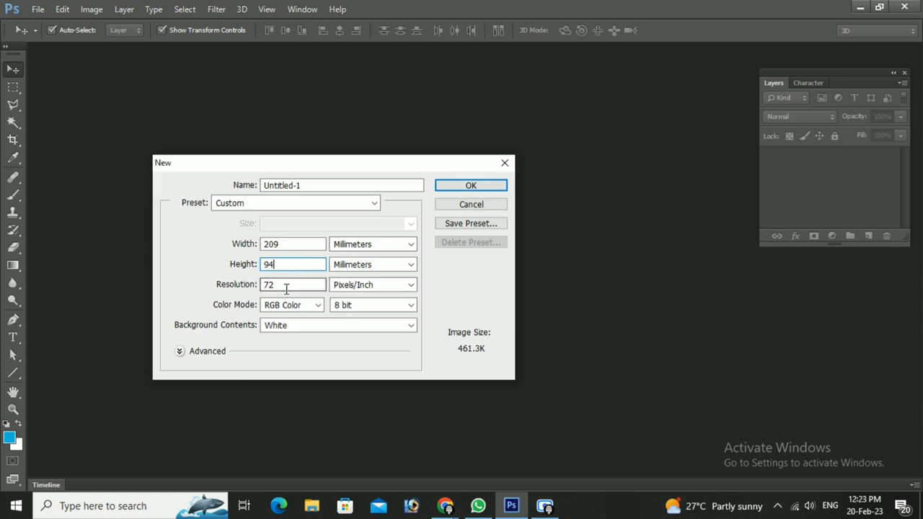
{"action": "left_click", "coordinate": [282, 285]}
{"action": "key", "text": "BackSpace"}
{"action": "key", "text": "BackSpace"}
{"action": "type", "text": "3"}
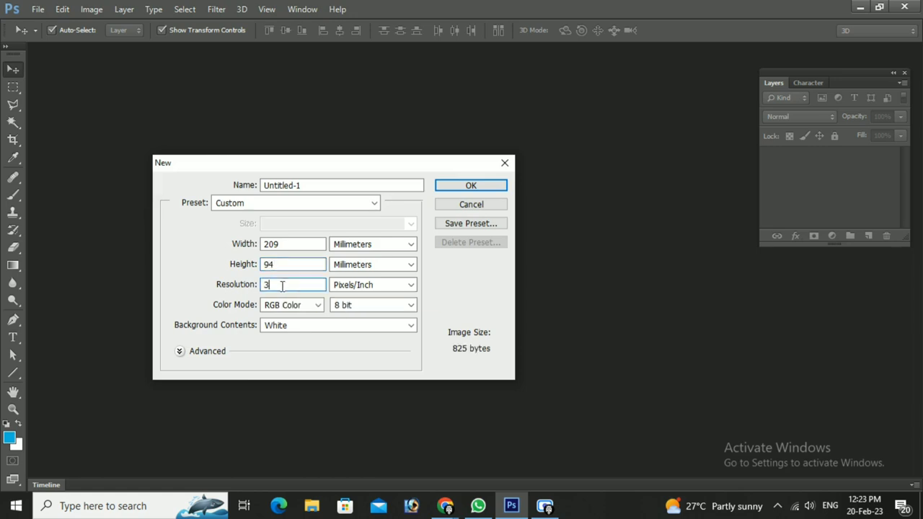
{"action": "type", "text": "00"}
{"action": "left_click", "coordinate": [465, 186]}
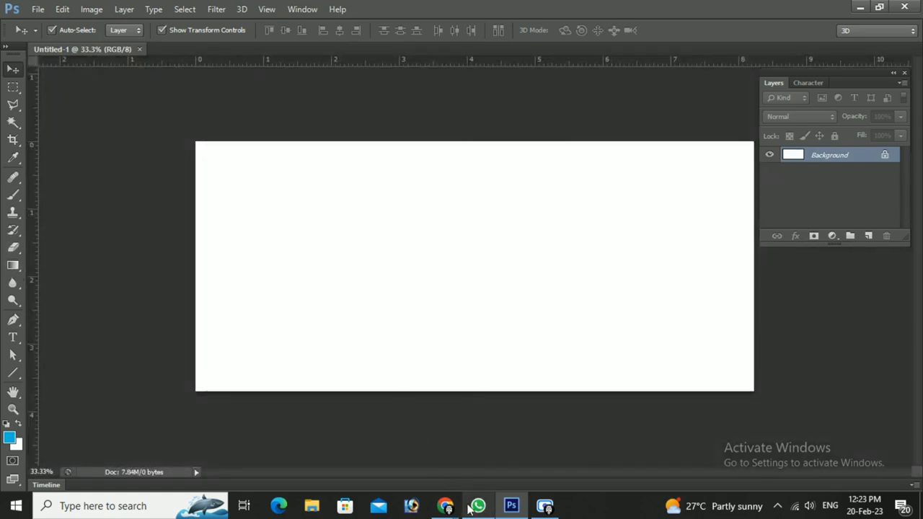
{"action": "mouse_move", "coordinate": [445, 506]}
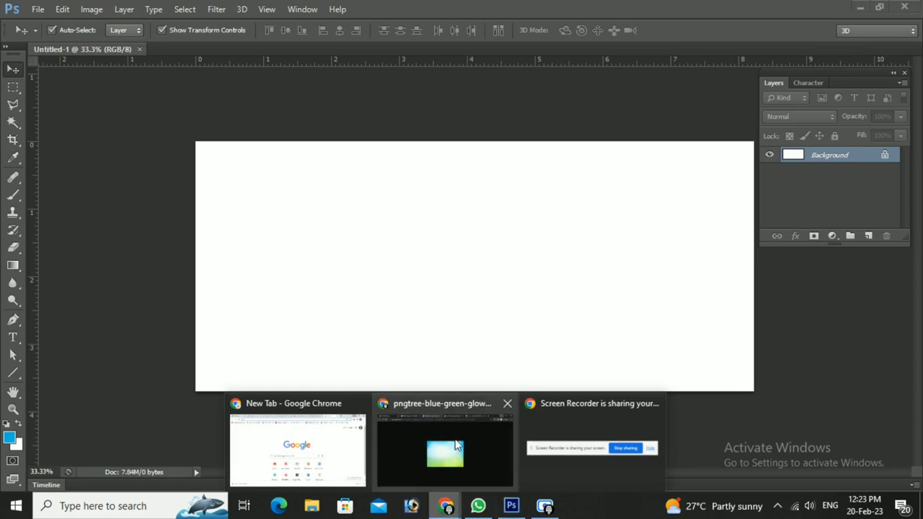
Copy the blue-green blurred background image from the pngtree page in Chrome
{"action": "left_click", "coordinate": [454, 444]}
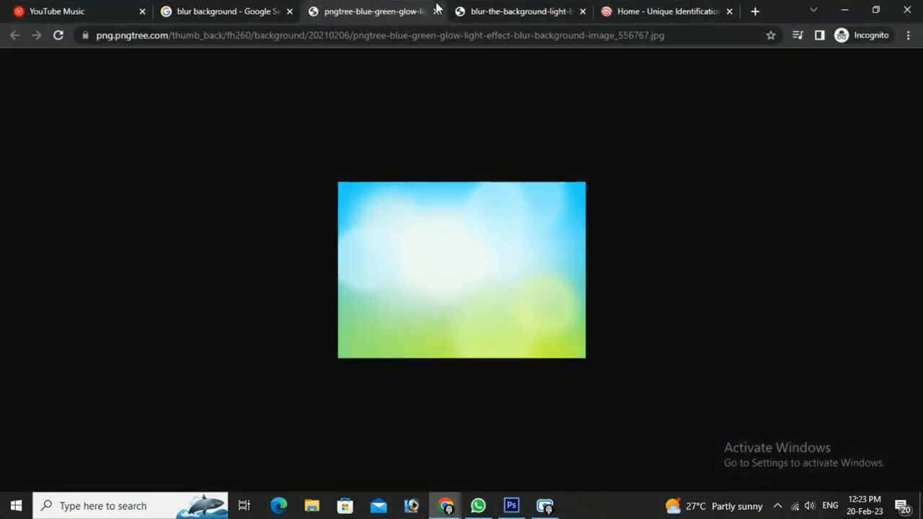
{"action": "left_click", "coordinate": [233, 8]}
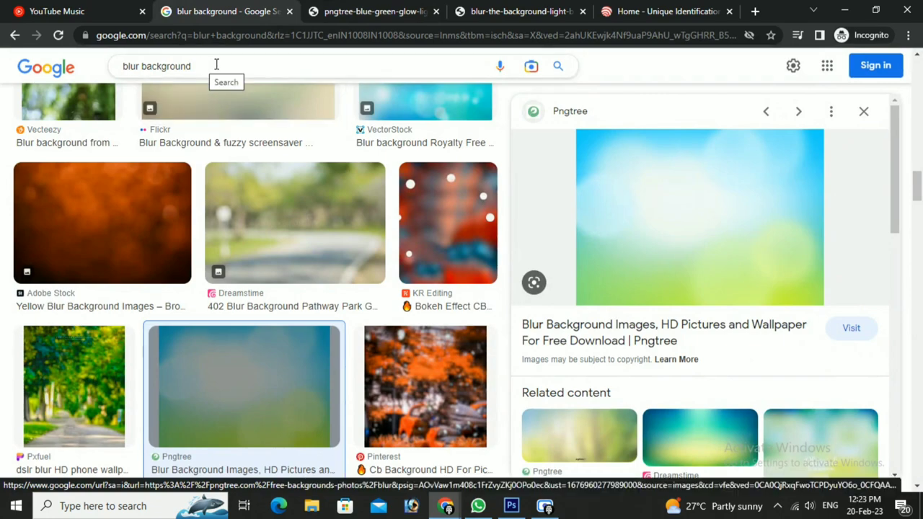
{"action": "scroll", "coordinate": [360, 288], "scroll_direction": "down", "scroll_amount": 5}
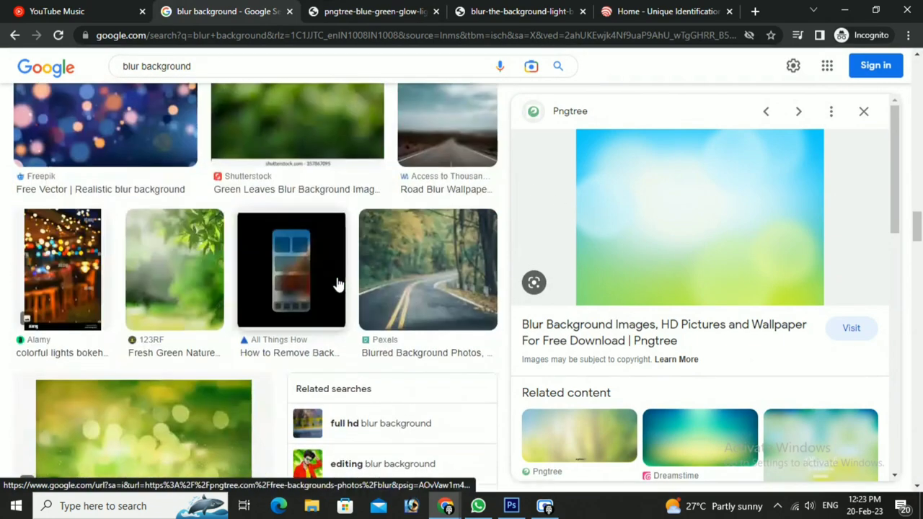
{"action": "scroll", "coordinate": [338, 281], "scroll_direction": "up", "scroll_amount": 2}
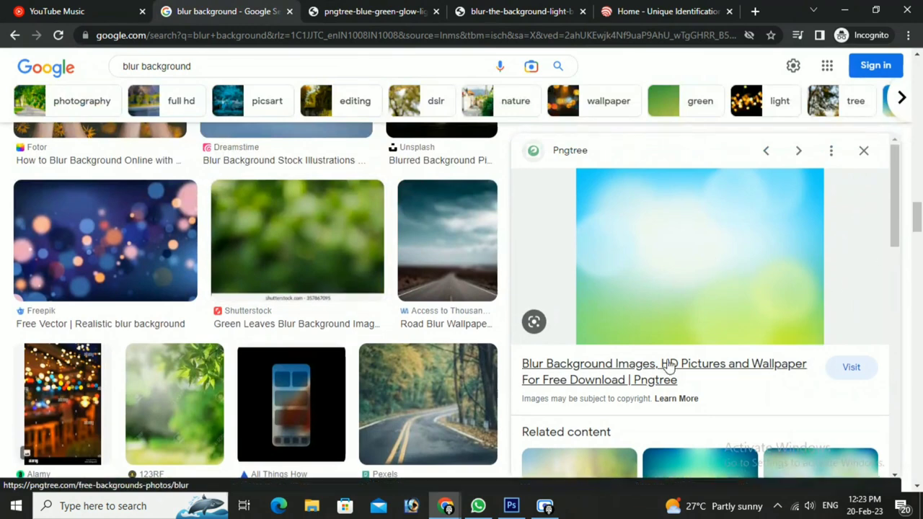
{"action": "left_click", "coordinate": [381, 11]}
{"action": "right_click", "coordinate": [413, 242]}
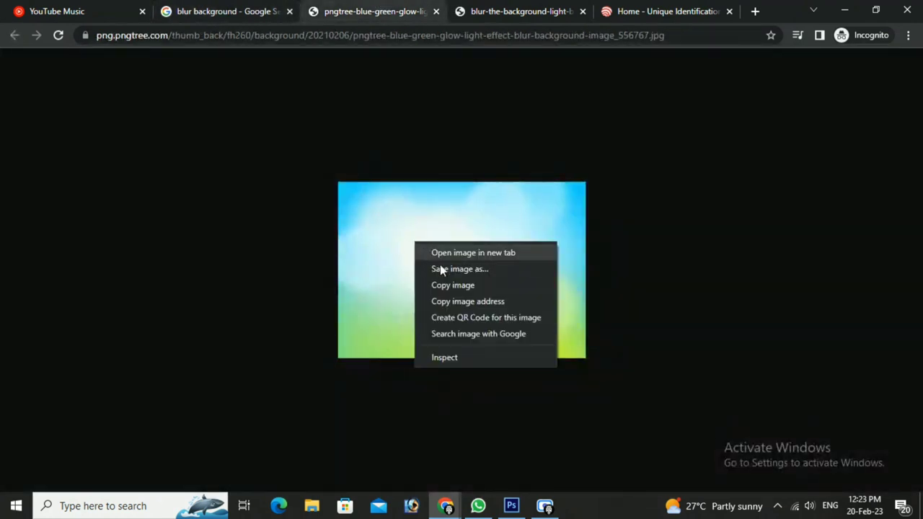
{"action": "left_click", "coordinate": [456, 289]}
{"action": "left_click", "coordinate": [511, 505]}
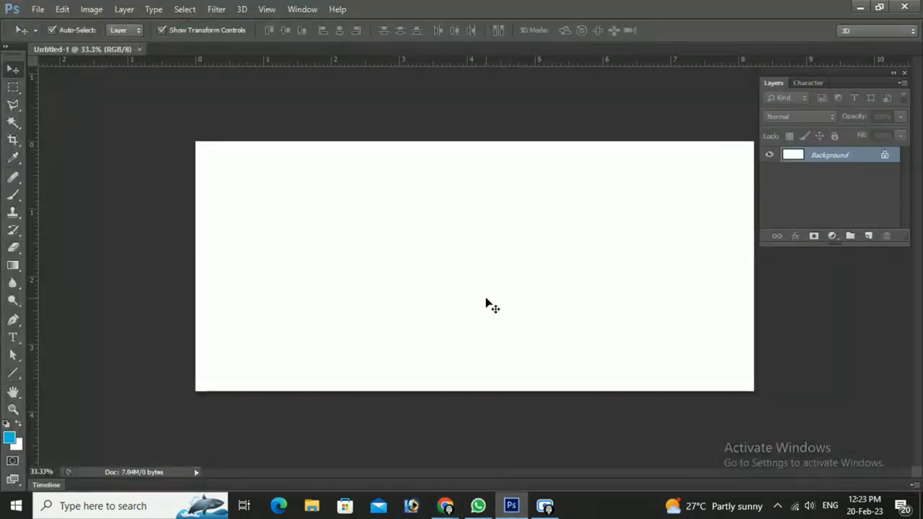
Paste the blur image, stretch it over the whole canvas, and merge it into Background
{"action": "key", "text": "ctrl+v"}
{"action": "mouse_move", "coordinate": [490, 302]}
{"action": "left_mouse_down"}
{"action": "mouse_move", "coordinate": [251, 207]}
{"action": "mouse_move", "coordinate": [366, 201]}
{"action": "mouse_move", "coordinate": [753, 391]}
{"action": "left_mouse_up"}
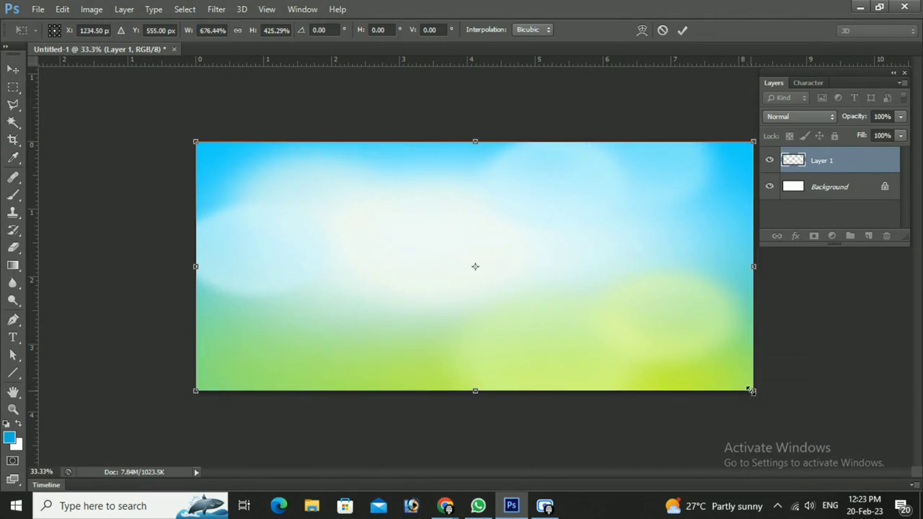
{"action": "left_click", "coordinate": [682, 30]}
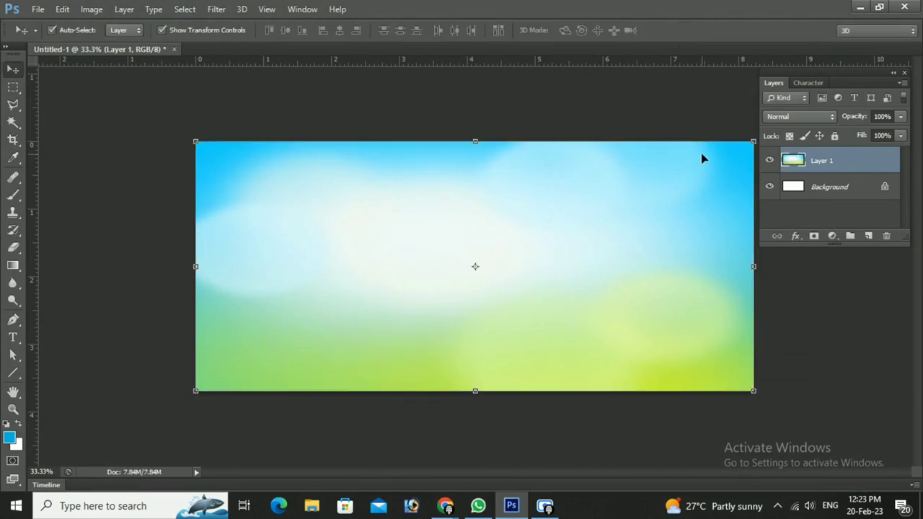
{"action": "key", "text": "ctrl+e"}
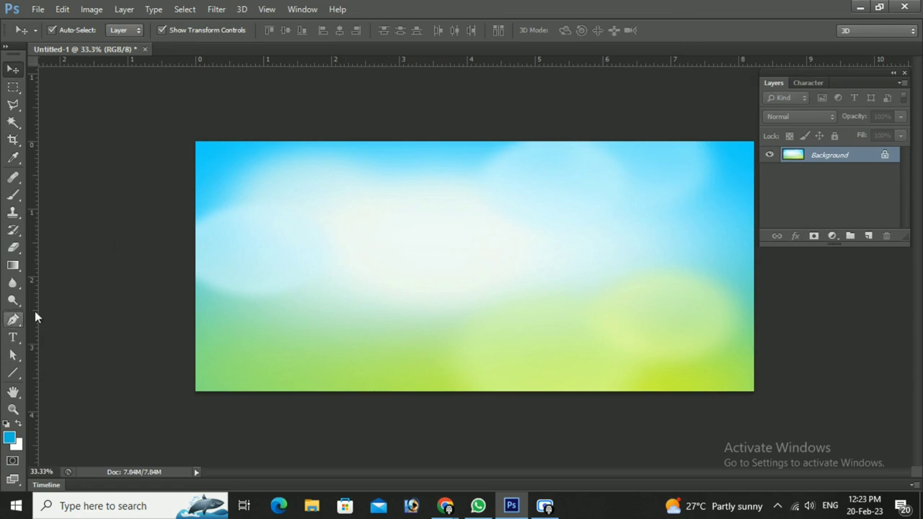
Place a vertical guide a third across and draw a blue Pen shape curving along it
{"action": "left_click", "coordinate": [17, 318]}
{"action": "mouse_move", "coordinate": [36, 321]}
{"action": "left_mouse_down"}
{"action": "mouse_move", "coordinate": [383, 347]}
{"action": "mouse_move", "coordinate": [339, 346]}
{"action": "mouse_move", "coordinate": [374, 354]}
{"action": "mouse_move", "coordinate": [353, 353]}
{"action": "left_mouse_up"}
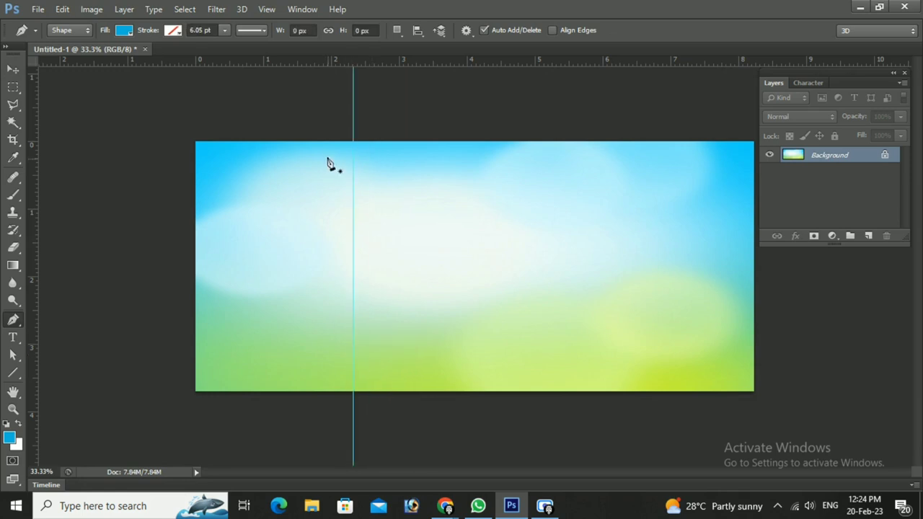
{"action": "left_click", "coordinate": [353, 142]}
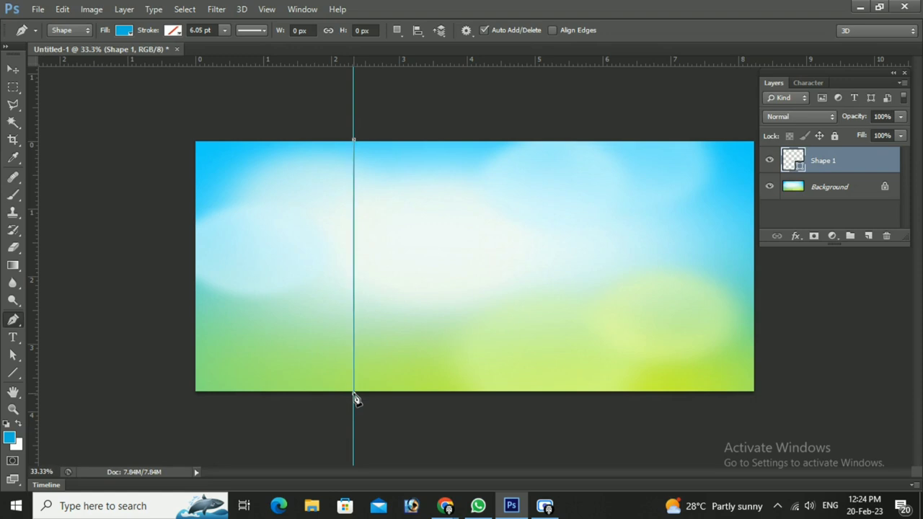
{"action": "mouse_move", "coordinate": [354, 394]}
{"action": "left_mouse_down"}
{"action": "mouse_move", "coordinate": [254, 460]}
{"action": "mouse_move", "coordinate": [254, 513]}
{"action": "left_mouse_up"}
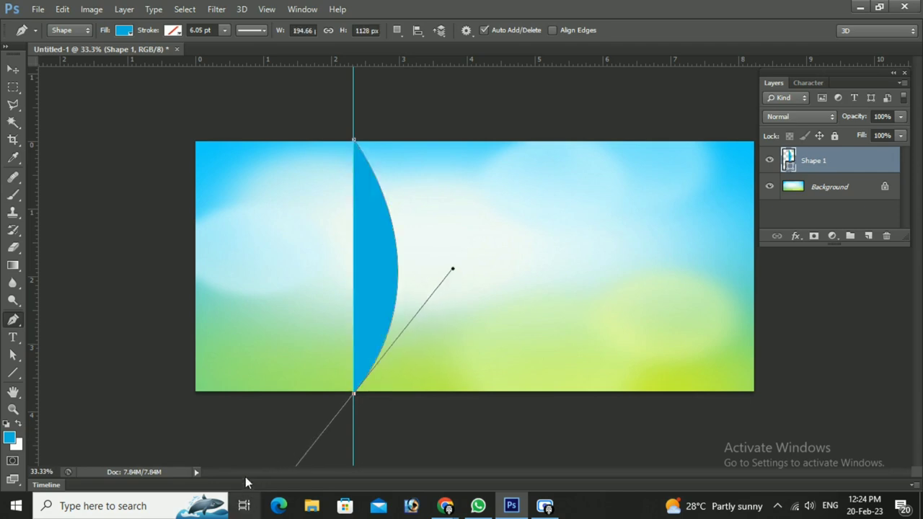
{"action": "left_click", "coordinate": [173, 405]}
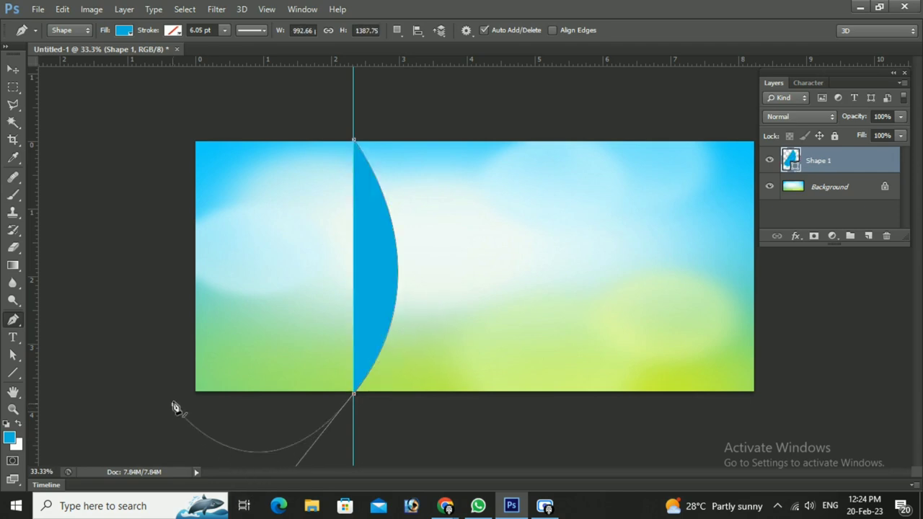
{"action": "left_click", "coordinate": [173, 118]}
{"action": "left_click", "coordinate": [354, 142]}
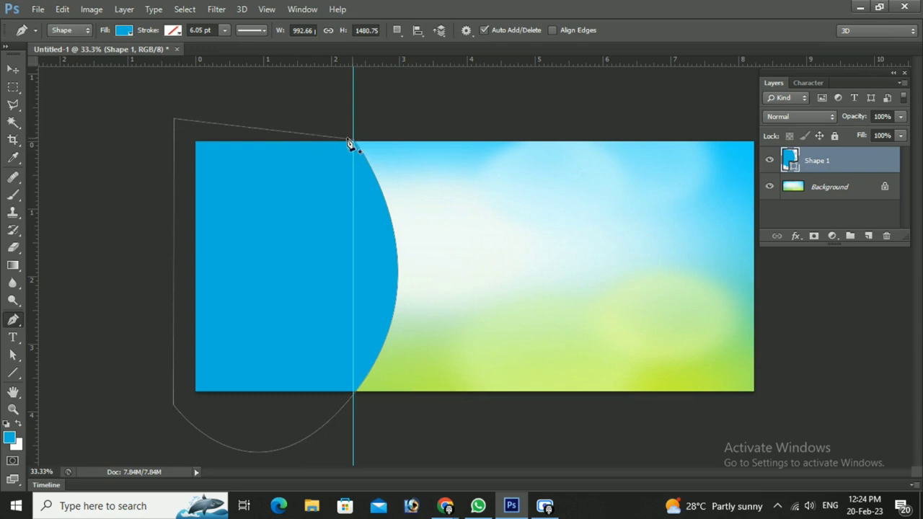
Try moving the blue shape, undo the move, and deselect the layer
{"action": "left_click", "coordinate": [12, 70]}
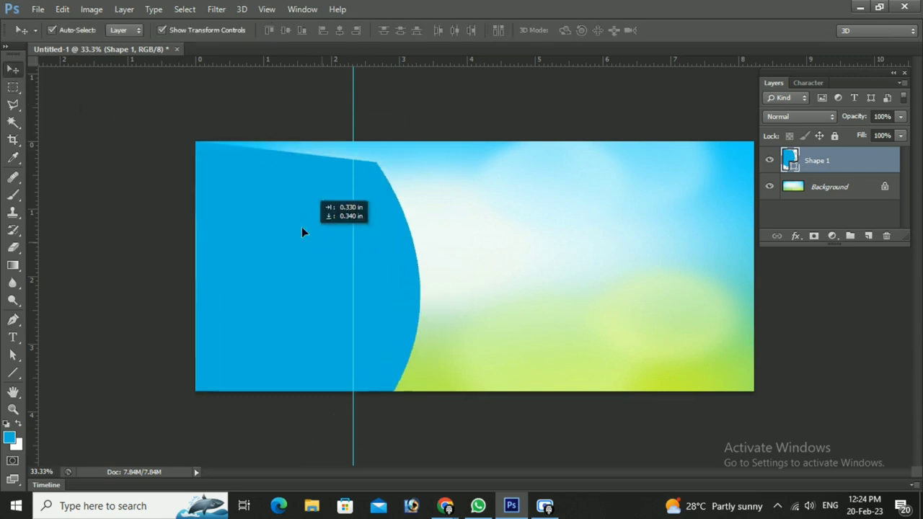
{"action": "left_click_drag", "start_coordinate": [302, 218], "coordinate": [321, 255]}
{"action": "key", "text": "ctrl+z"}
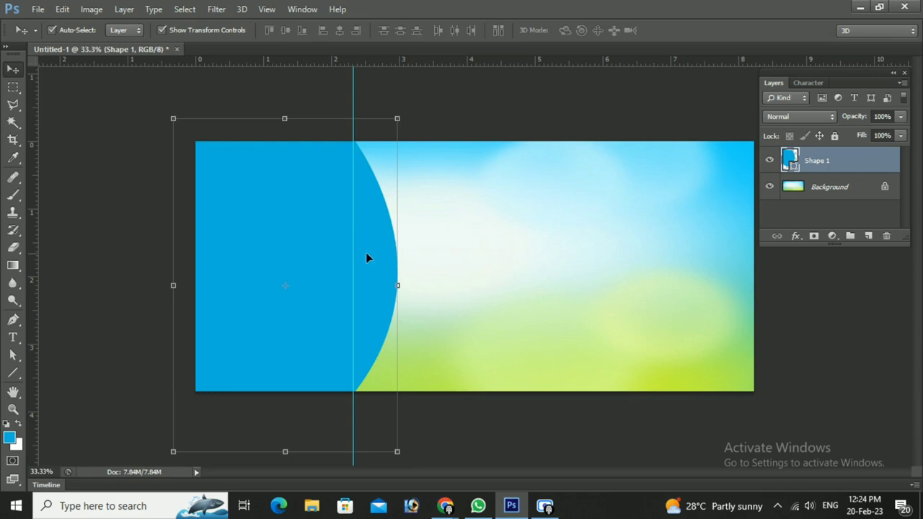
{"action": "left_click", "coordinate": [534, 267]}
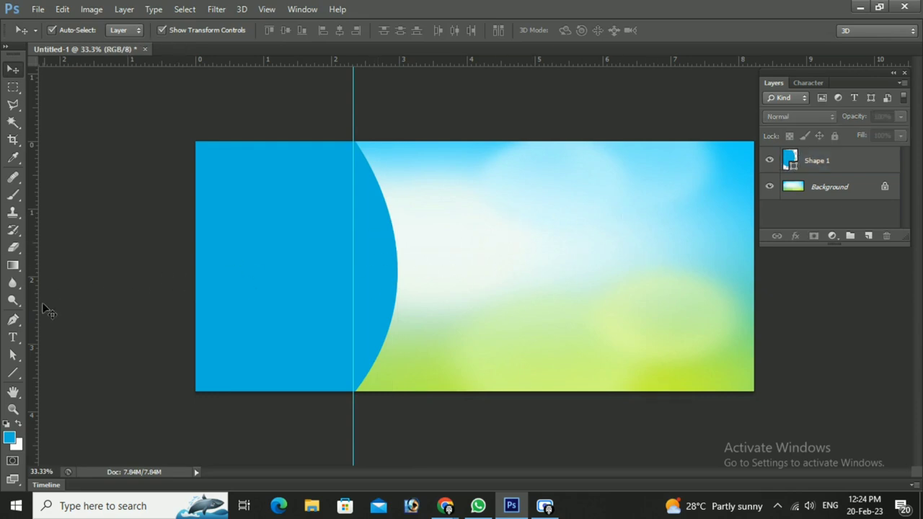
Add Layer 1 above the background and brush a rough solid blue rectangle on the right
{"action": "left_click", "coordinate": [11, 196]}
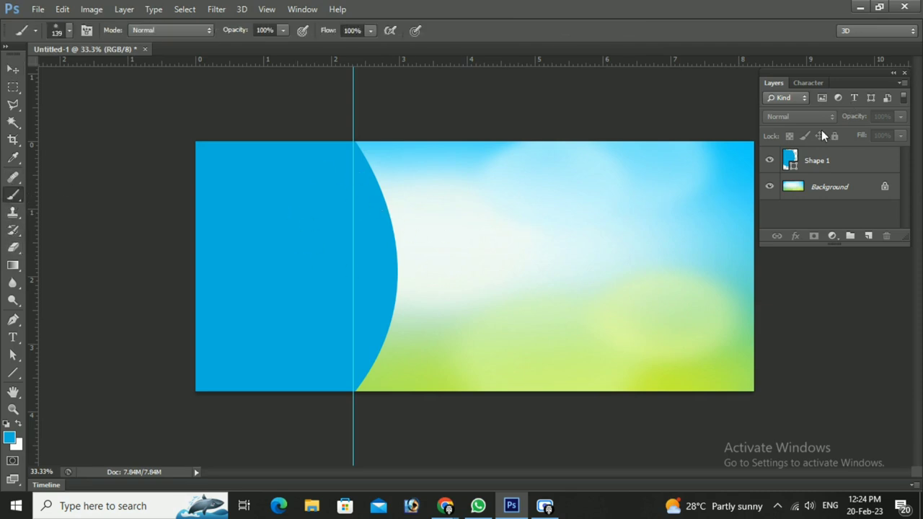
{"action": "left_click", "coordinate": [832, 186]}
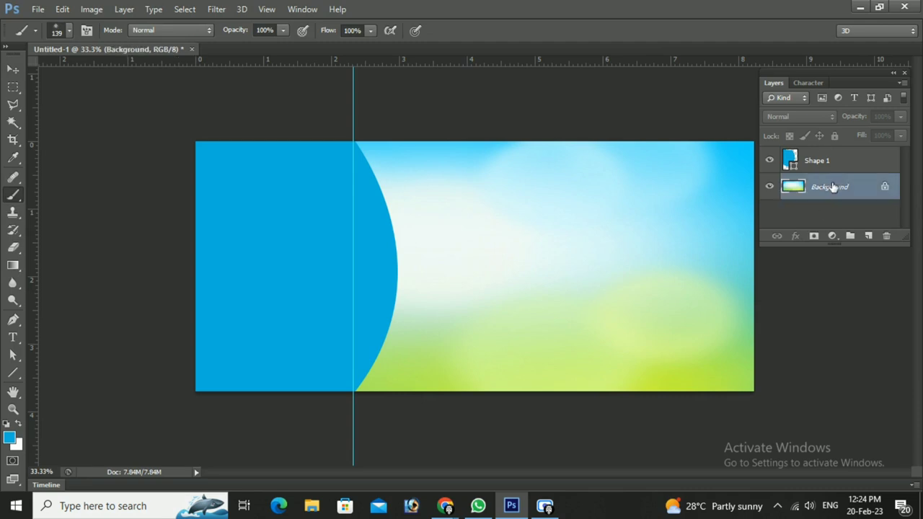
{"action": "left_click", "coordinate": [868, 236]}
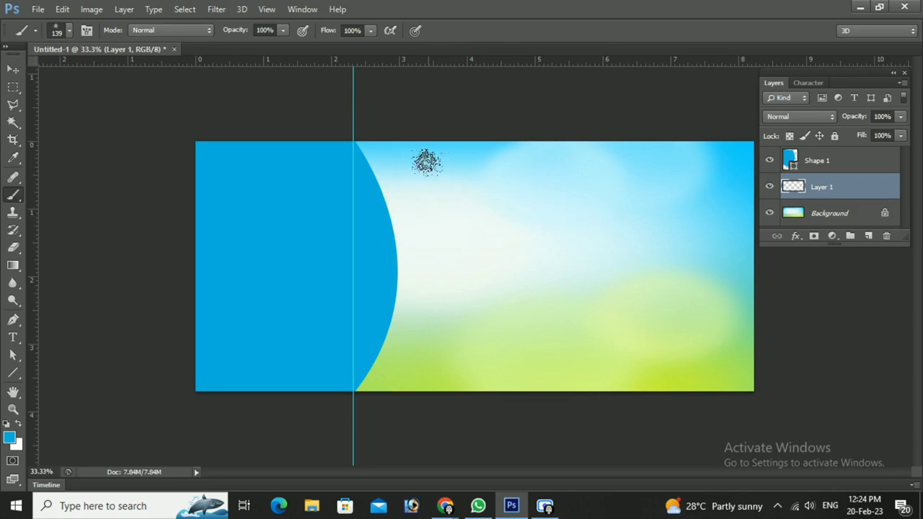
{"action": "mouse_move", "coordinate": [633, 193]}
{"action": "left_mouse_down"}
{"action": "mouse_move", "coordinate": [639, 282]}
{"action": "mouse_move", "coordinate": [670, 238]}
{"action": "left_mouse_up"}
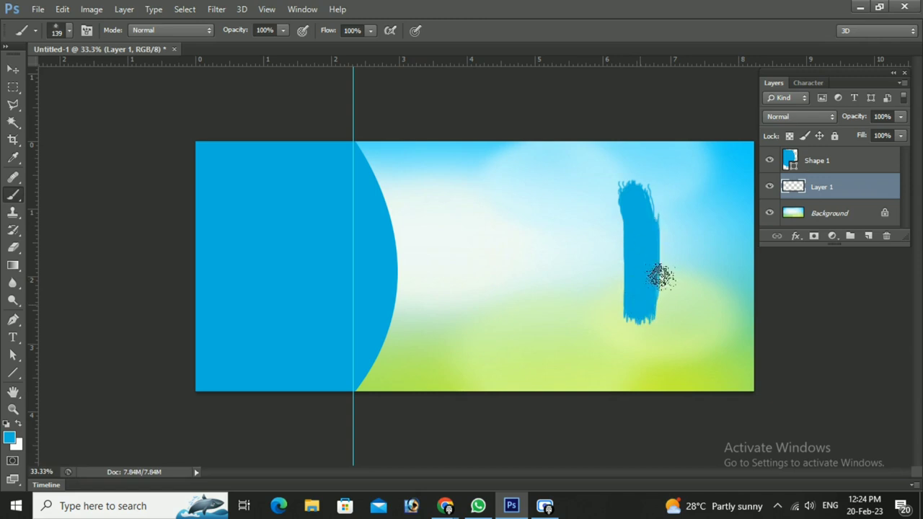
{"action": "right_click", "coordinate": [670, 238]}
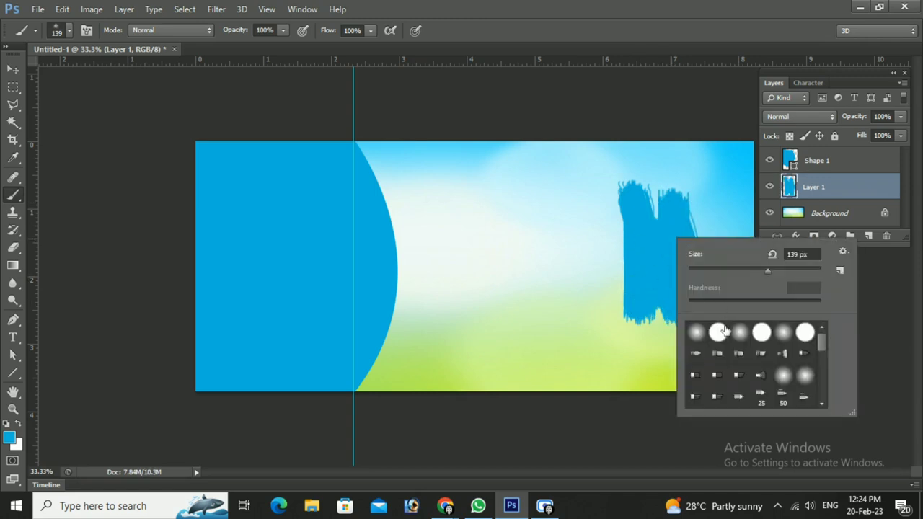
{"action": "scroll", "coordinate": [743, 390], "scroll_direction": "down", "scroll_amount": 2}
{"action": "scroll", "coordinate": [743, 390], "scroll_direction": "down", "scroll_amount": 2}
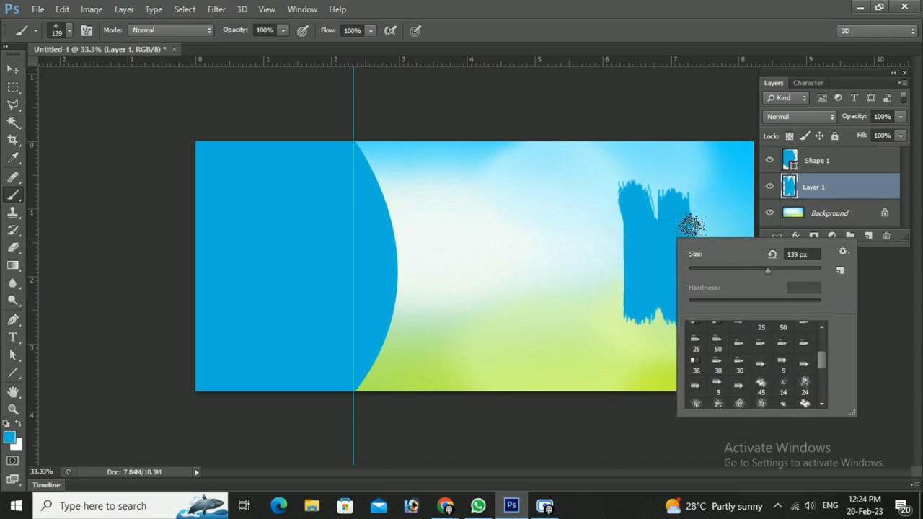
{"action": "mouse_move", "coordinate": [659, 195]}
{"action": "left_mouse_down"}
{"action": "mouse_move", "coordinate": [624, 243]}
{"action": "mouse_move", "coordinate": [620, 315]}
{"action": "mouse_move", "coordinate": [708, 338]}
{"action": "mouse_move", "coordinate": [712, 173]}
{"action": "mouse_move", "coordinate": [603, 192]}
{"action": "mouse_move", "coordinate": [610, 320]}
{"action": "mouse_move", "coordinate": [621, 342]}
{"action": "mouse_move", "coordinate": [649, 313]}
{"action": "mouse_move", "coordinate": [678, 324]}
{"action": "mouse_move", "coordinate": [694, 277]}
{"action": "mouse_move", "coordinate": [685, 196]}
{"action": "mouse_move", "coordinate": [704, 233]}
{"action": "mouse_move", "coordinate": [700, 329]}
{"action": "mouse_move", "coordinate": [658, 345]}
{"action": "mouse_move", "coordinate": [608, 190]}
{"action": "mouse_move", "coordinate": [710, 180]}
{"action": "left_mouse_up"}
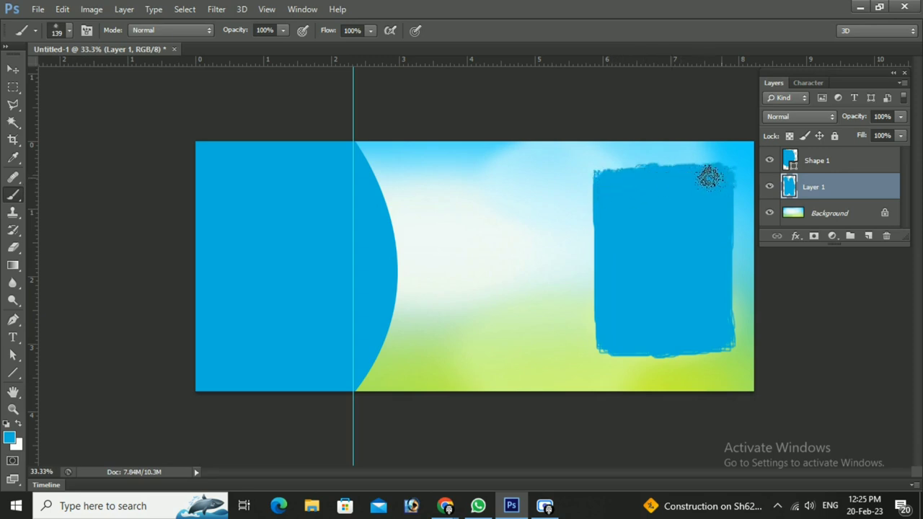
Scale the painted blue rectangle up to about 116% and reposition it on the right
{"action": "left_click", "coordinate": [13, 69]}
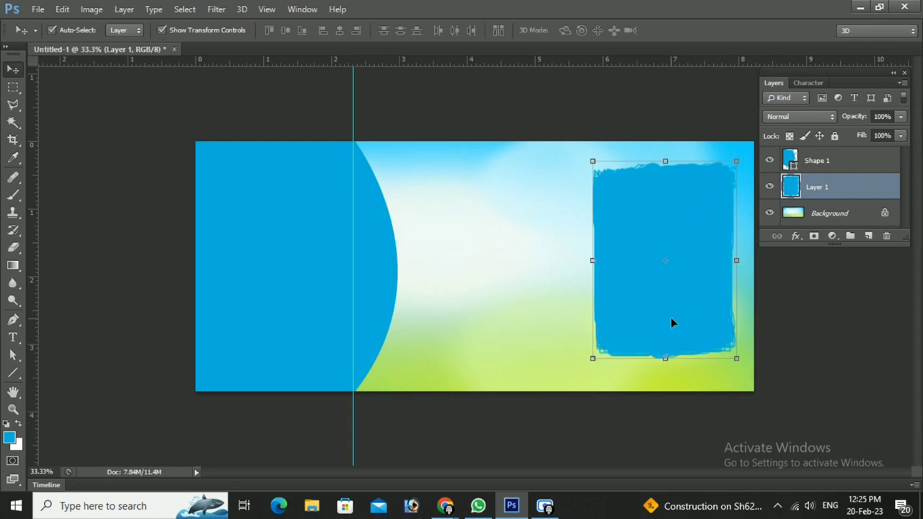
{"action": "left_click_drag", "start_coordinate": [671, 322], "coordinate": [628, 303]}
{"action": "left_click_drag", "start_coordinate": [696, 342], "coordinate": [710, 380]}
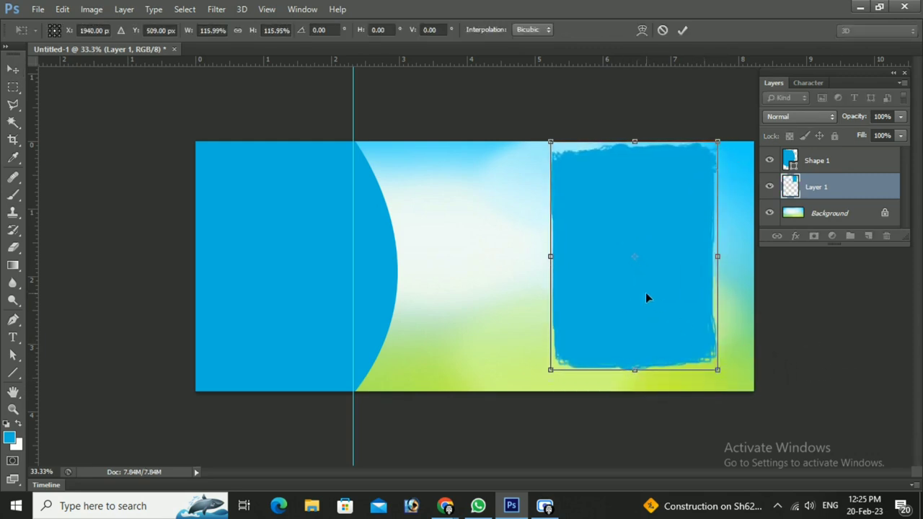
{"action": "left_click_drag", "start_coordinate": [646, 295], "coordinate": [667, 309]}
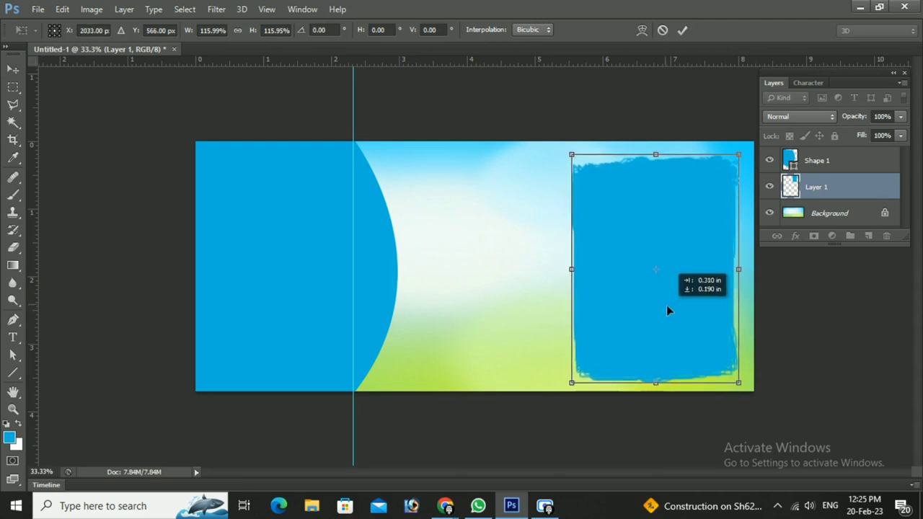
{"action": "left_click", "coordinate": [682, 29]}
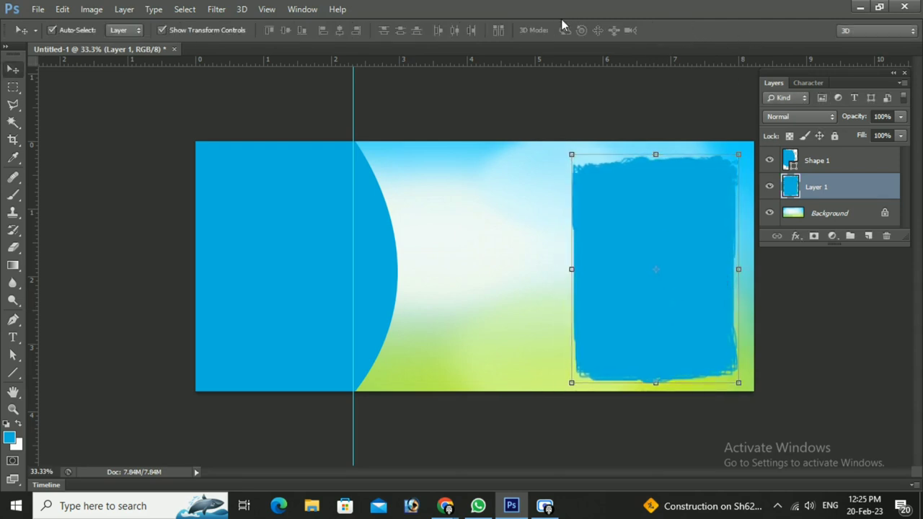
Nudge the curved Shape 1 four large steps to the left
{"action": "left_click", "coordinate": [287, 225]}
{"action": "key", "text": "shift+Left"}
{"action": "key", "text": "shift+Left"}
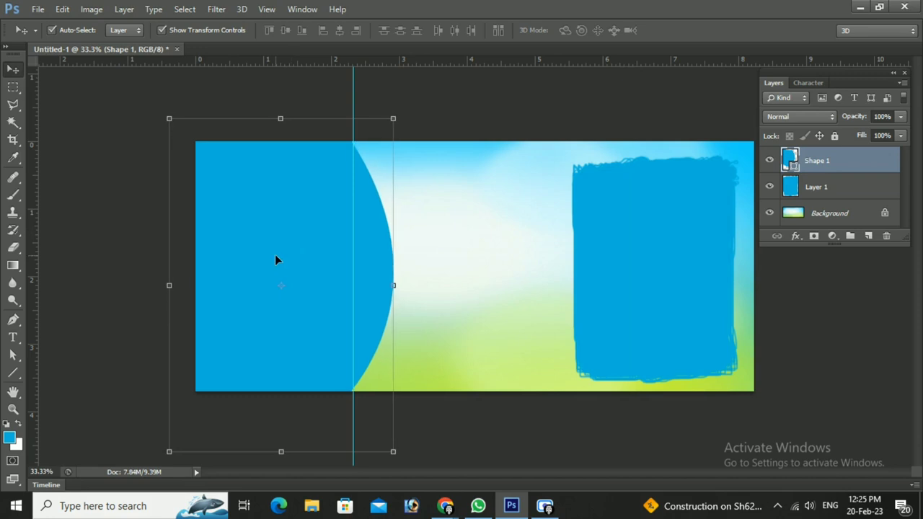
{"action": "key", "text": "shift+Left"}
{"action": "key", "text": "shift+Left"}
{"action": "key", "text": "shift+Left"}
{"action": "key", "text": "shift+Left"}
{"action": "key", "text": "shift+Left"}
{"action": "key", "text": "shift+Left"}
{"action": "key", "text": "shift+Left"}
{"action": "key", "text": "shift+Left"}
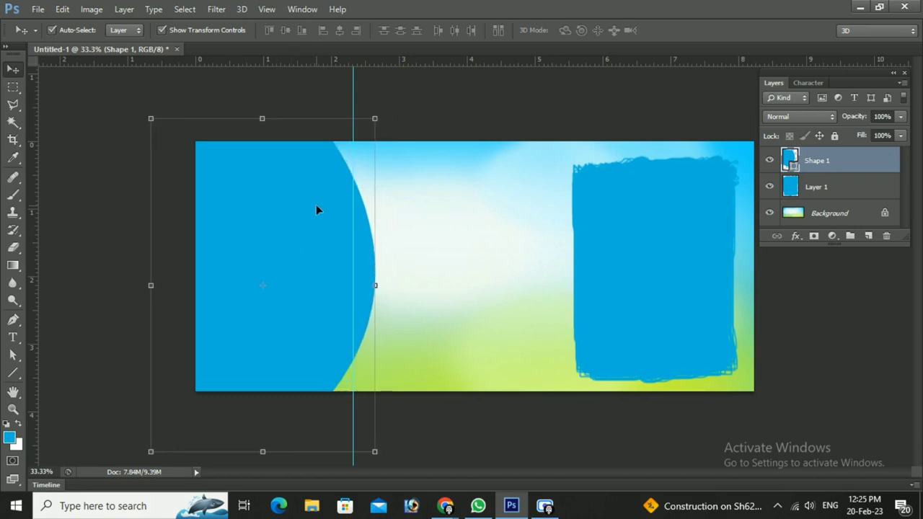
{"action": "key", "text": "shift+Left"}
{"action": "key", "text": "shift+Left"}
{"action": "key", "text": "shift+Left"}
{"action": "key", "text": "shift+Left"}
{"action": "key", "text": "shift+Left"}
{"action": "key", "text": "shift+Left"}
{"action": "key", "text": "shift+Left"}
{"action": "key", "text": "shift+Left"}
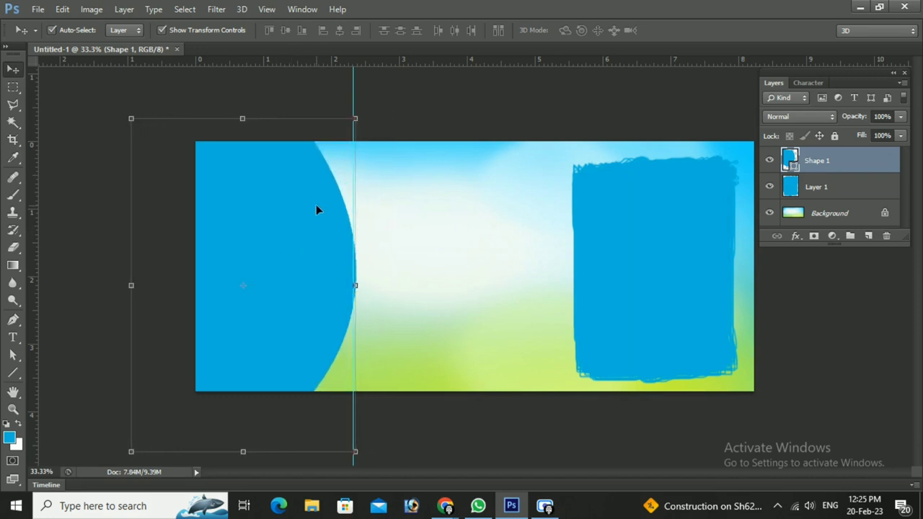
{"action": "key", "text": "shift+Left"}
{"action": "key", "text": "shift+Left"}
Open 3443283.jpg, 3443319.jpg and a third photo from Desktop > flower png > couple
{"action": "left_click", "coordinate": [36, 9]}
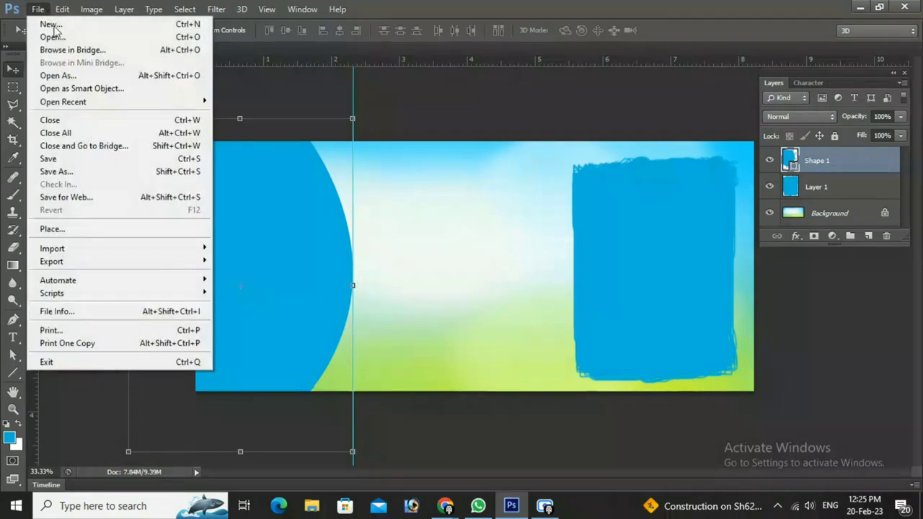
{"action": "left_click", "coordinate": [44, 36]}
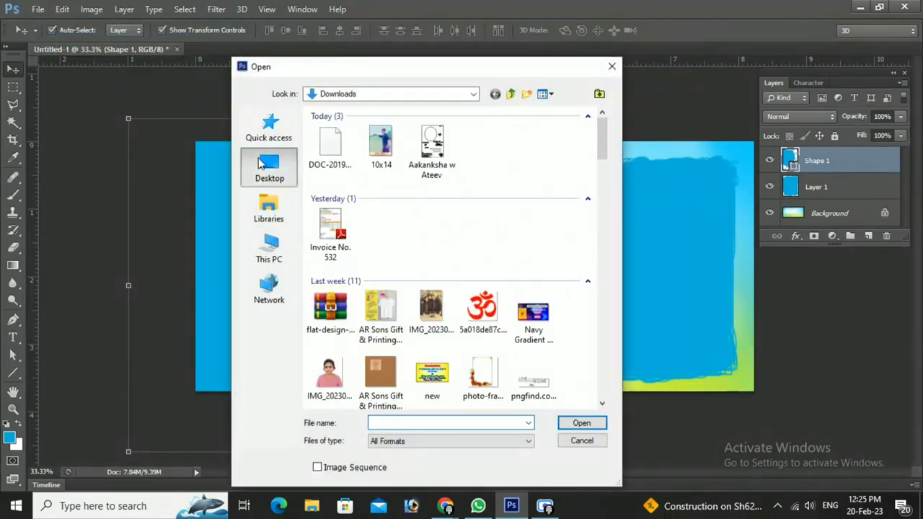
{"action": "left_click", "coordinate": [269, 167]}
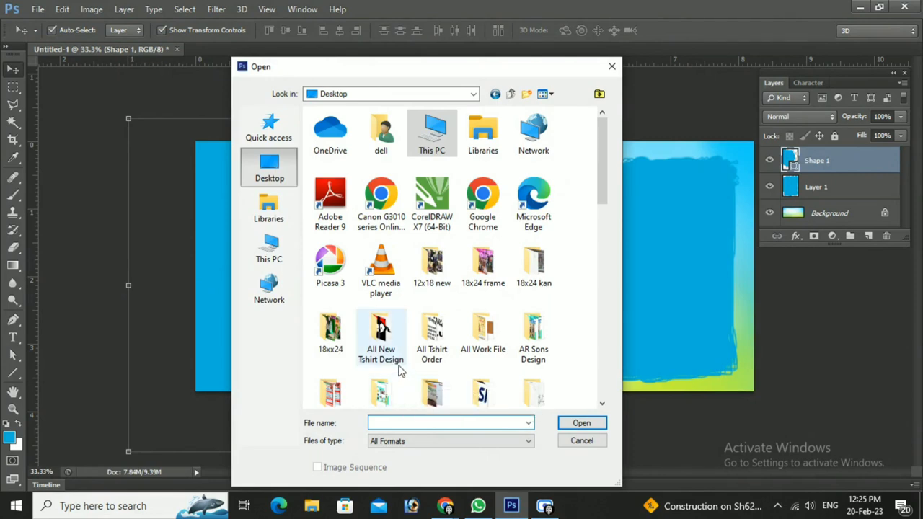
{"action": "type", "text": "flo"}
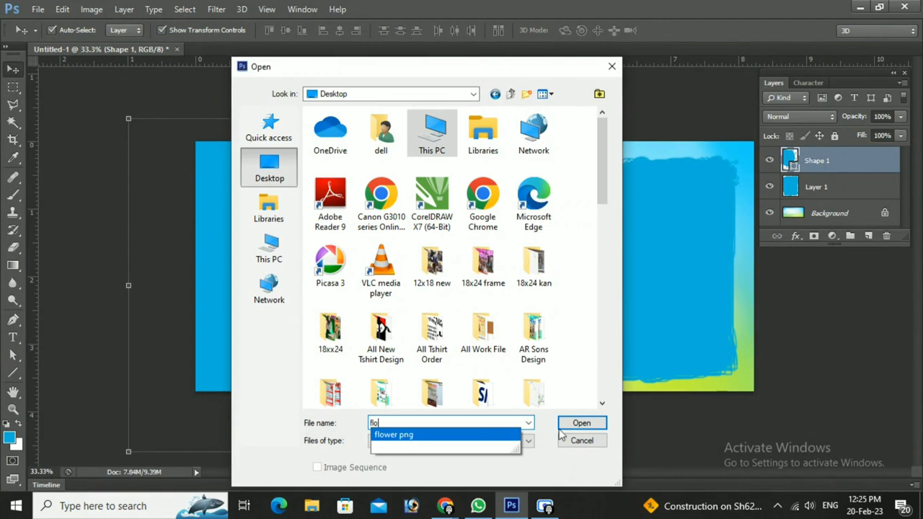
{"action": "left_click", "coordinate": [395, 434]}
{"action": "left_click", "coordinate": [581, 423]}
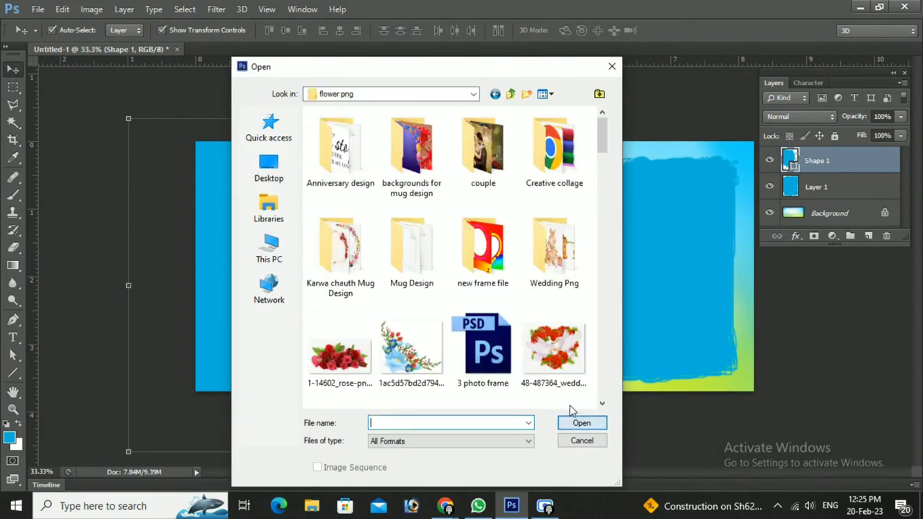
{"action": "double_click", "coordinate": [482, 148]}
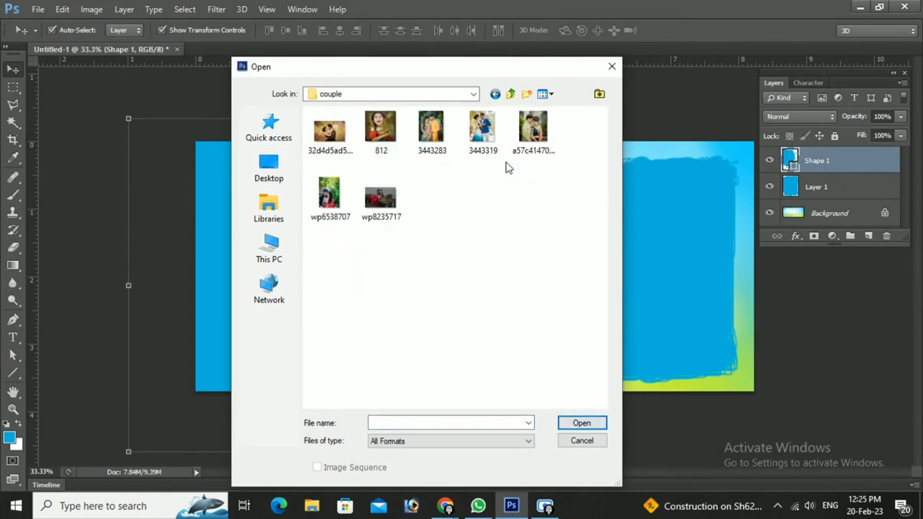
{"action": "left_click", "coordinate": [431, 130]}
{"action": "left_click", "coordinate": [481, 130], "text": "ctrl"}
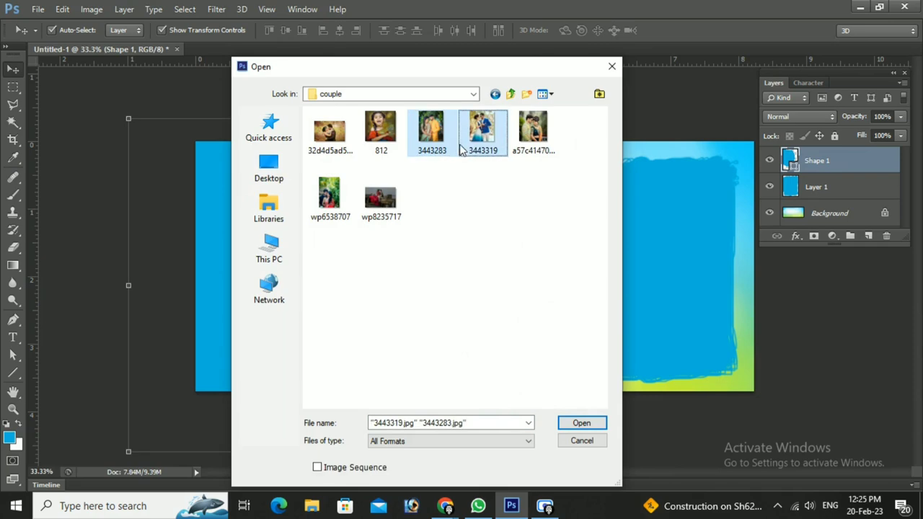
{"action": "left_click", "coordinate": [533, 130], "text": "ctrl"}
{"action": "left_click", "coordinate": [581, 423]}
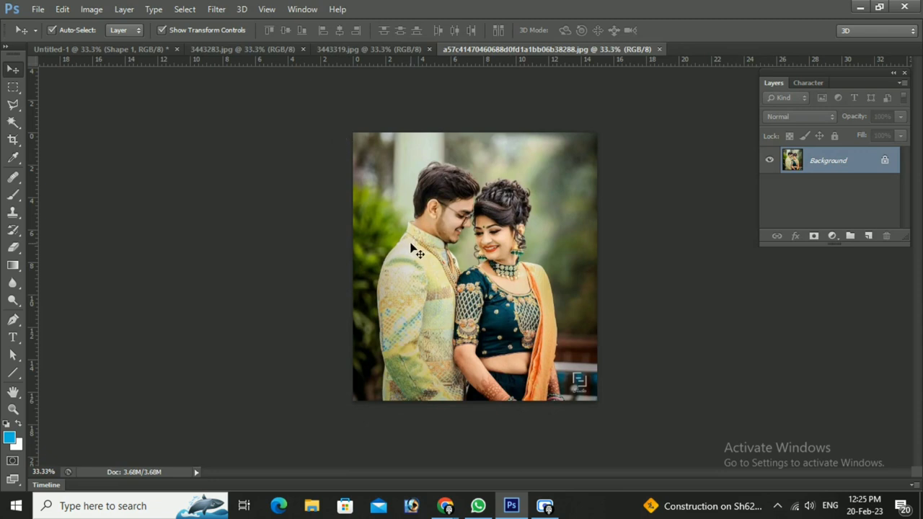
Cut the entire couple photo out of its document and return to Untitled-1
{"action": "key", "text": "ctrl+a"}
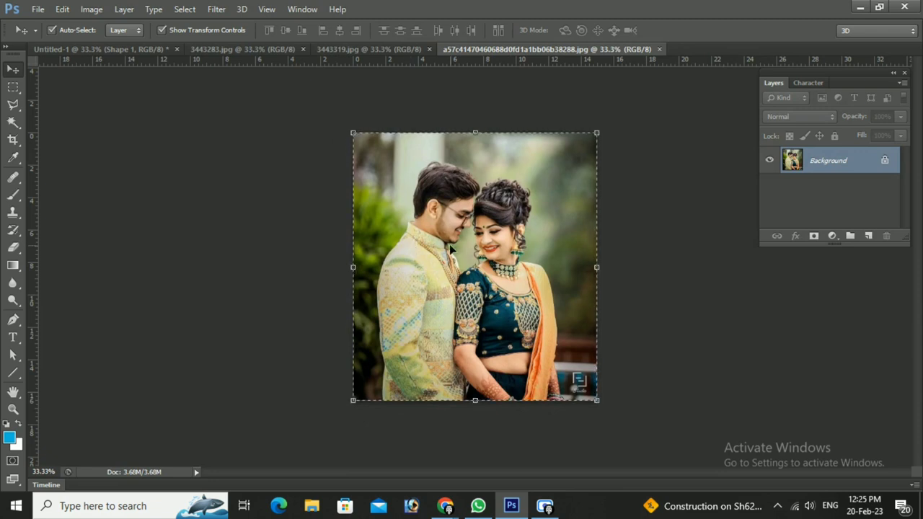
{"action": "key", "text": "ctrl+x"}
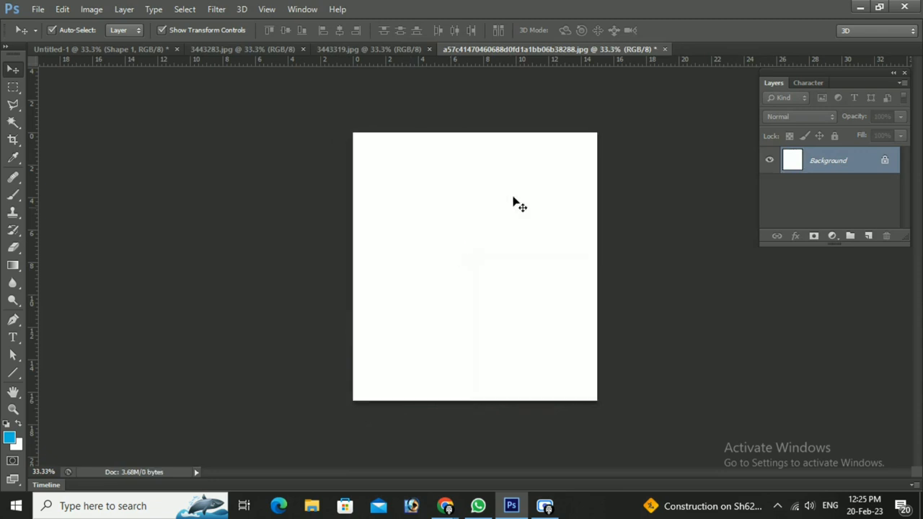
{"action": "left_click", "coordinate": [82, 49]}
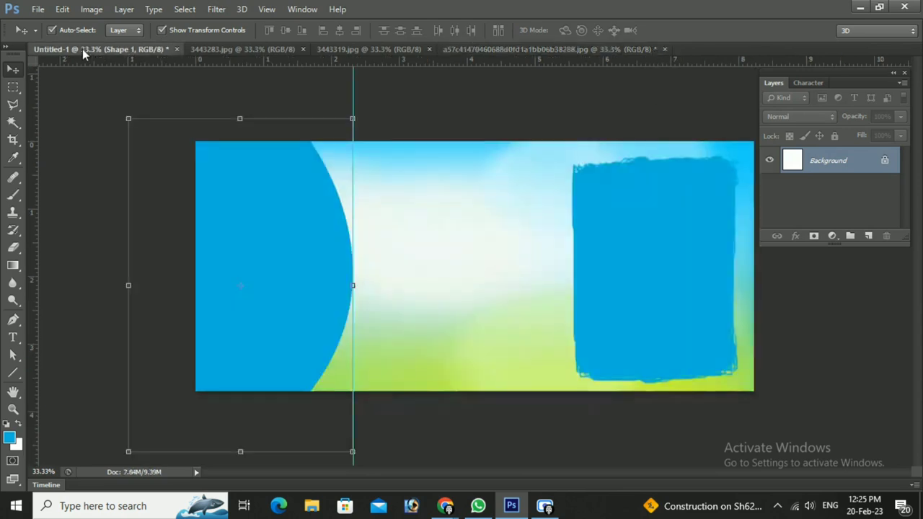
Dismiss the failed Magic Wand attempt on the shape and paste the couple photo into the banner
{"action": "left_click", "coordinate": [13, 122]}
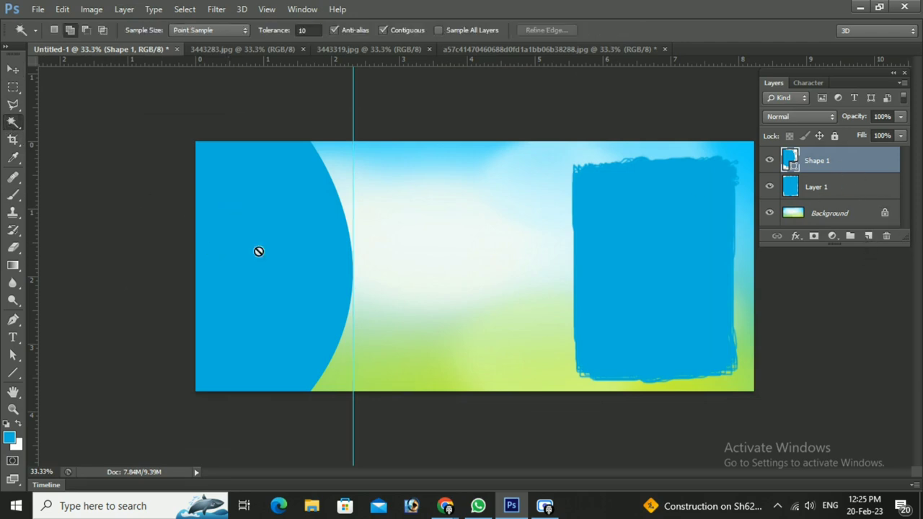
{"action": "left_click", "coordinate": [258, 251]}
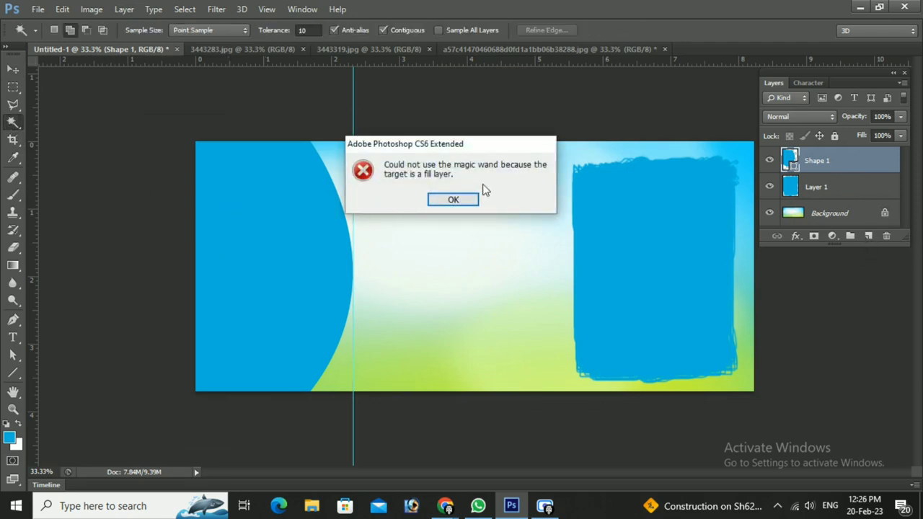
{"action": "left_click", "coordinate": [454, 201]}
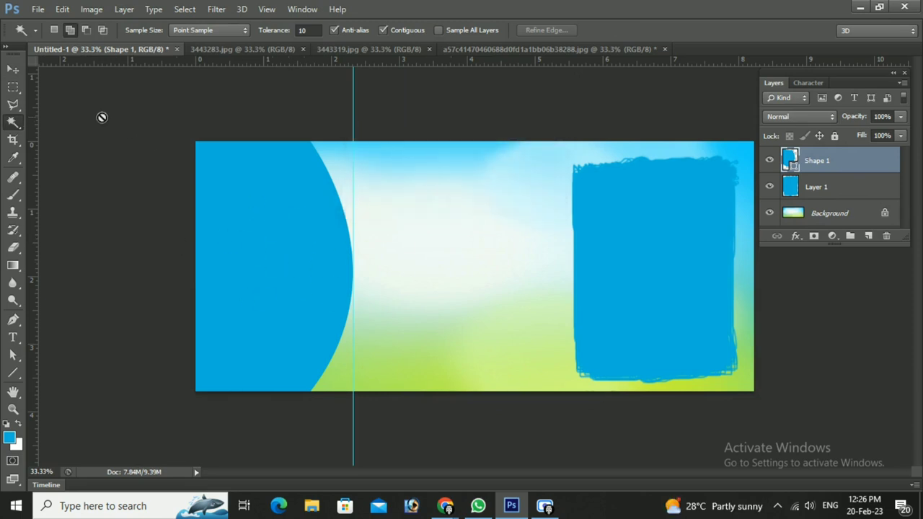
{"action": "key", "text": "v"}
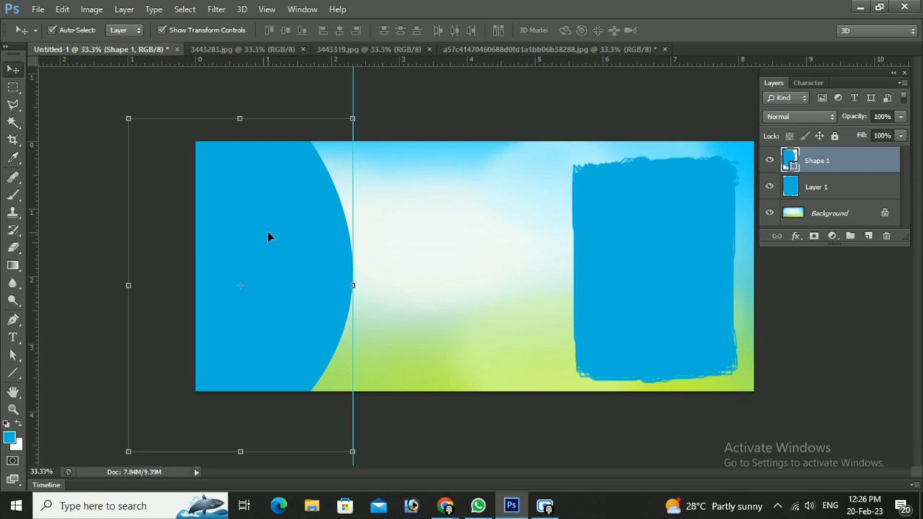
{"action": "key", "text": "ctrl+v"}
Clip the couple photo into the curved shape and resize it to about 97%
{"action": "mouse_move", "coordinate": [472, 245]}
{"action": "left_mouse_down"}
{"action": "mouse_move", "coordinate": [338, 249]}
{"action": "mouse_move", "coordinate": [428, 245]}
{"action": "mouse_move", "coordinate": [351, 252]}
{"action": "left_mouse_up"}
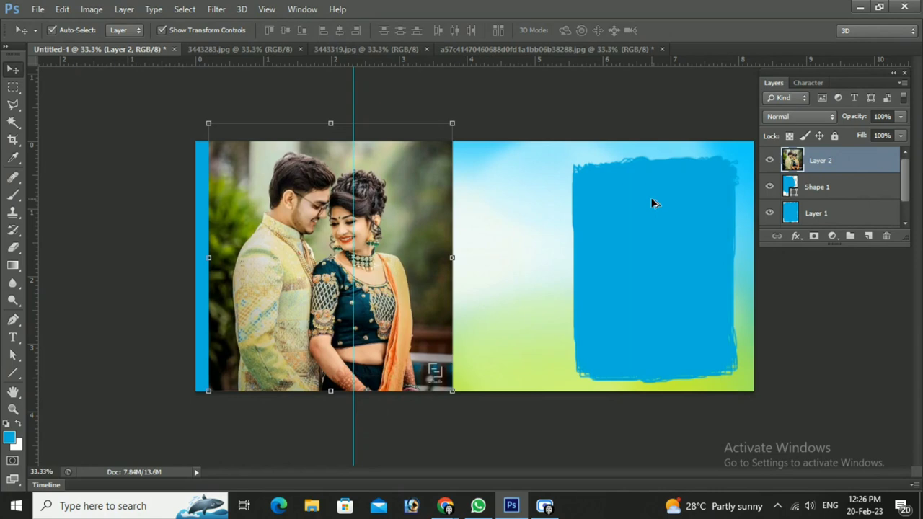
{"action": "key", "text": "ctrl+alt+g"}
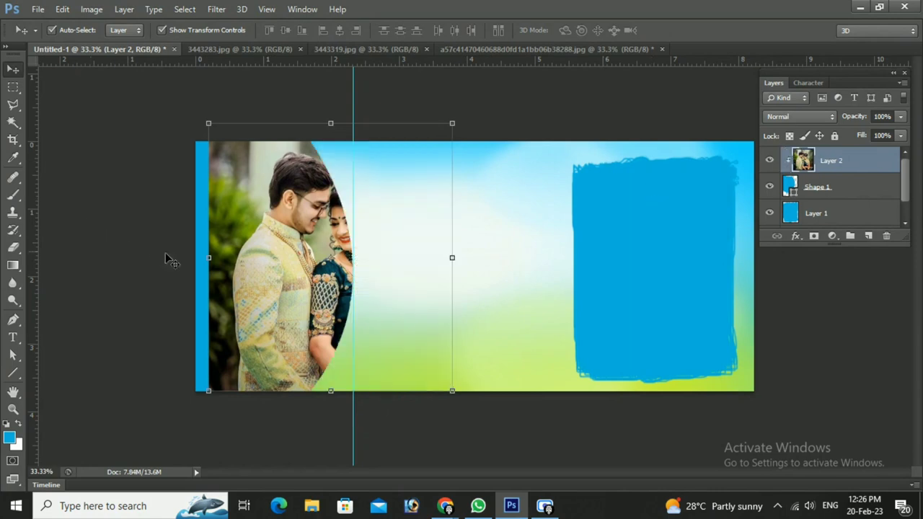
{"action": "mouse_move", "coordinate": [273, 318]}
{"action": "left_mouse_down"}
{"action": "mouse_move", "coordinate": [238, 303]}
{"action": "mouse_move", "coordinate": [274, 330]}
{"action": "mouse_move", "coordinate": [249, 333]}
{"action": "left_mouse_up"}
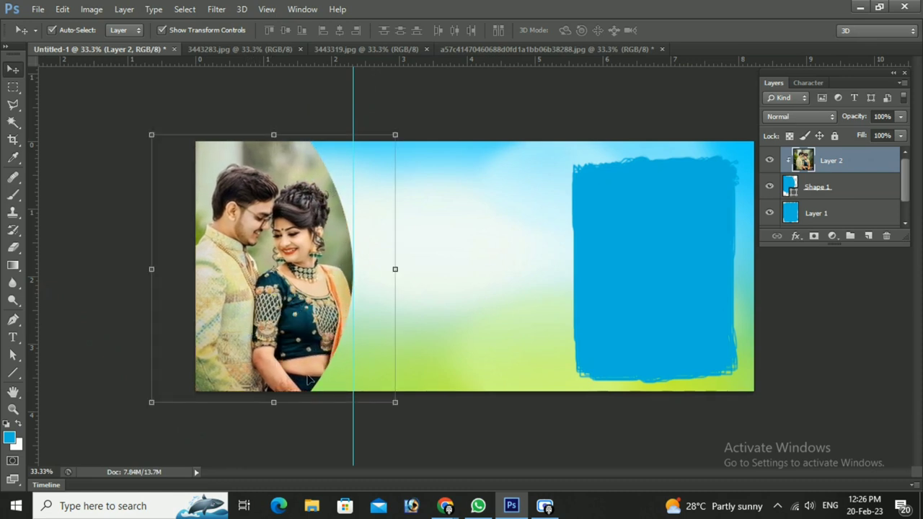
{"action": "left_click_drag", "start_coordinate": [389, 410], "coordinate": [376, 383]}
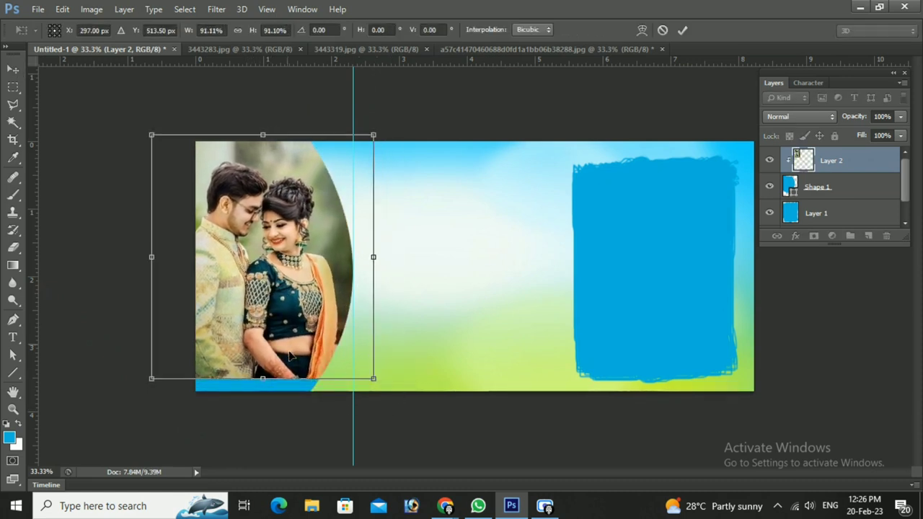
{"action": "left_click_drag", "start_coordinate": [286, 346], "coordinate": [293, 359]}
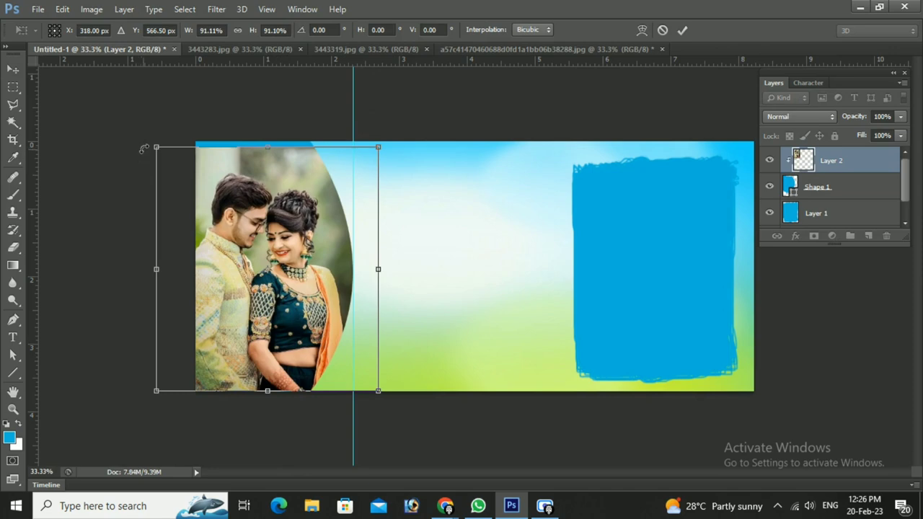
{"action": "left_click_drag", "start_coordinate": [155, 147], "coordinate": [134, 132]}
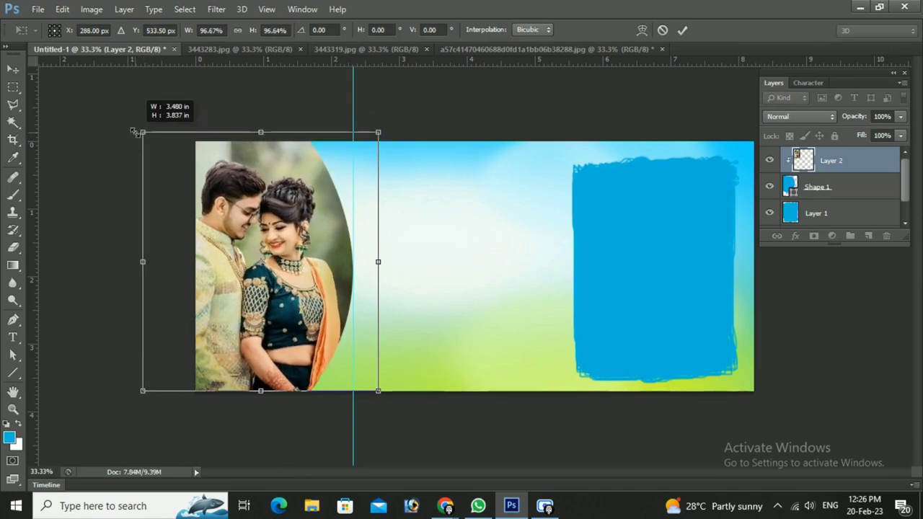
{"action": "left_click", "coordinate": [681, 32]}
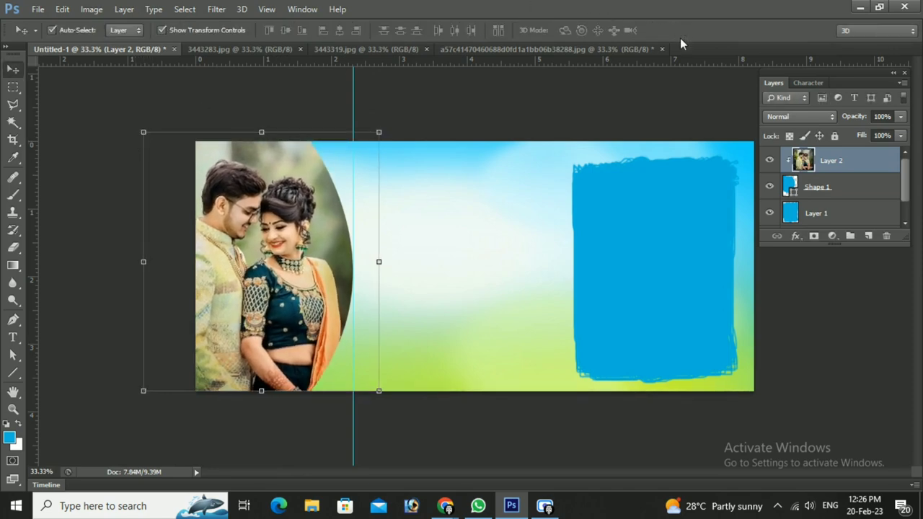
Nudge the photo two steps right and two steps down, then select Shape 1
{"action": "key", "text": "Right"}
{"action": "key", "text": "Right"}
{"action": "key", "text": "Right"}
{"action": "key", "text": "Right"}
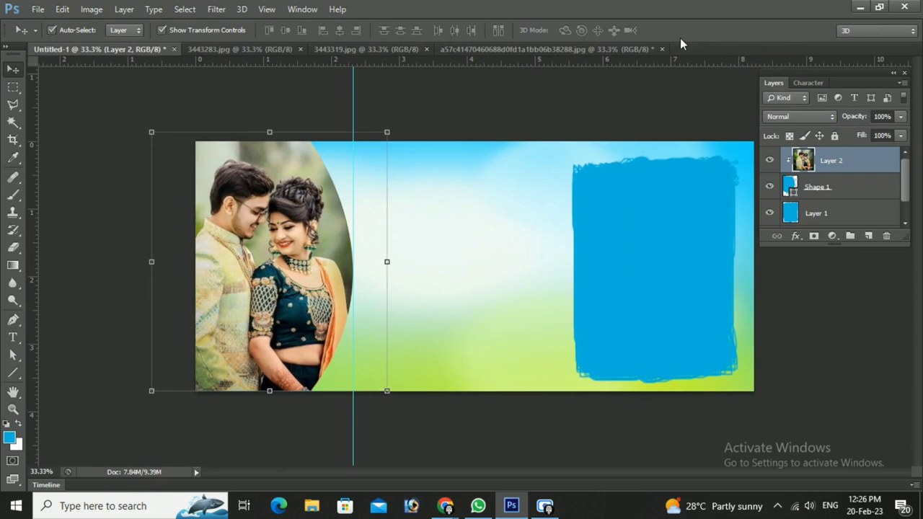
{"action": "key", "text": "Right"}
{"action": "key", "text": "Right"}
{"action": "key", "text": "Right"}
{"action": "key", "text": "Right"}
{"action": "key", "text": "Down"}
{"action": "key", "text": "Down"}
{"action": "key", "text": "Down"}
{"action": "key", "text": "Down"}
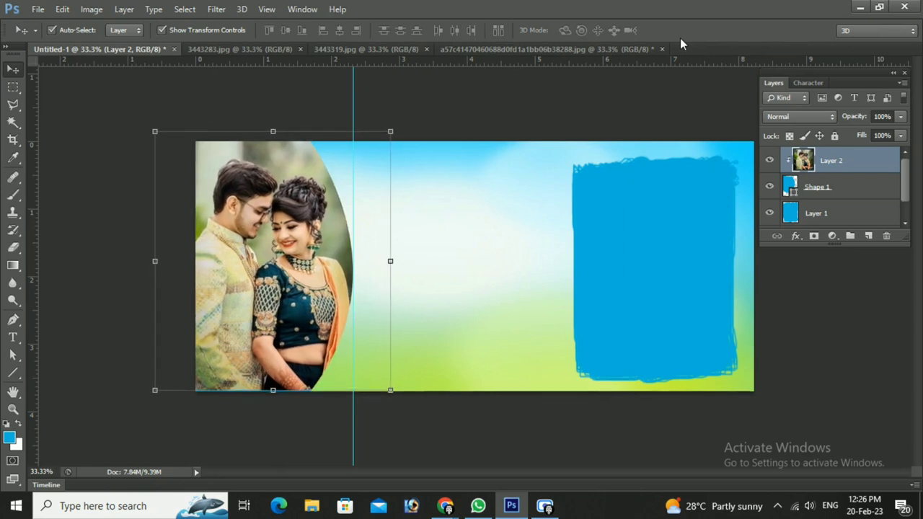
{"action": "key", "text": "Down"}
{"action": "key", "text": "Down"}
{"action": "key", "text": "Down"}
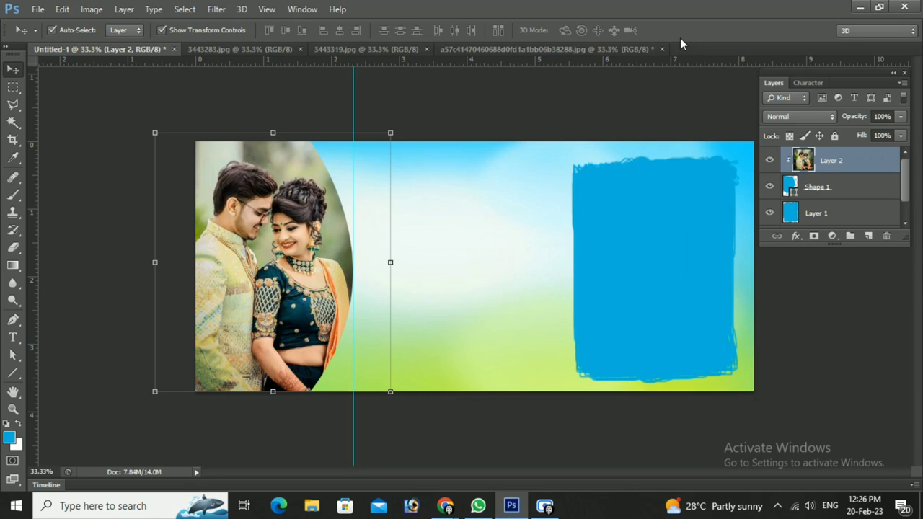
{"action": "left_click", "coordinate": [467, 240]}
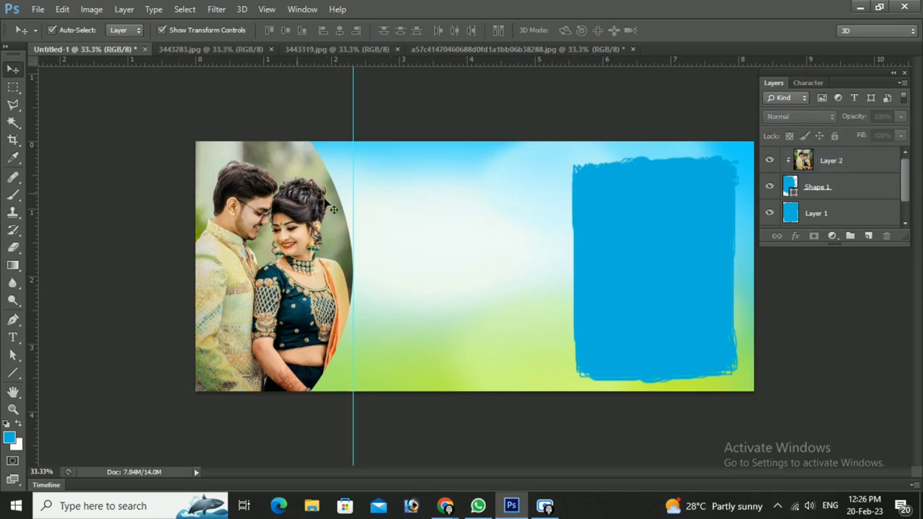
{"action": "left_click", "coordinate": [845, 186]}
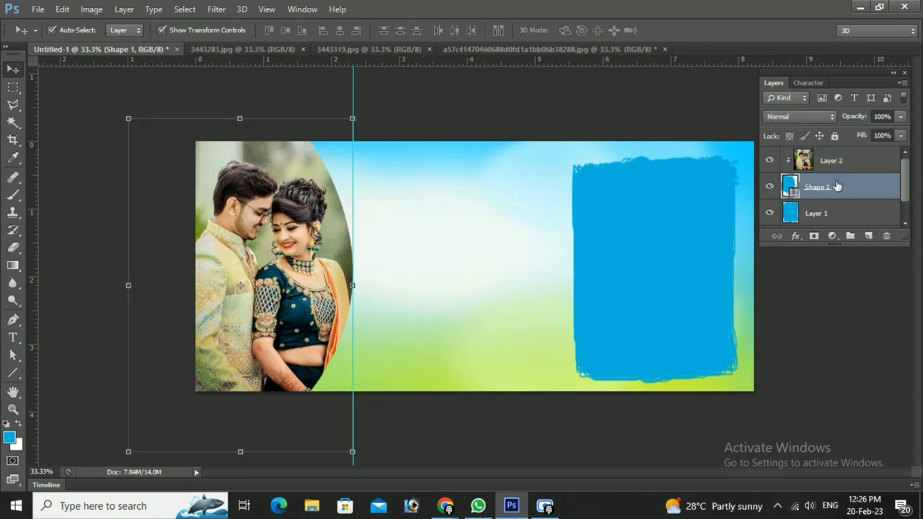
Duplicate Shape 1 and shift the original two steps right to reveal a blue arc border
{"action": "left_click_drag", "start_coordinate": [824, 189], "coordinate": [868, 236]}
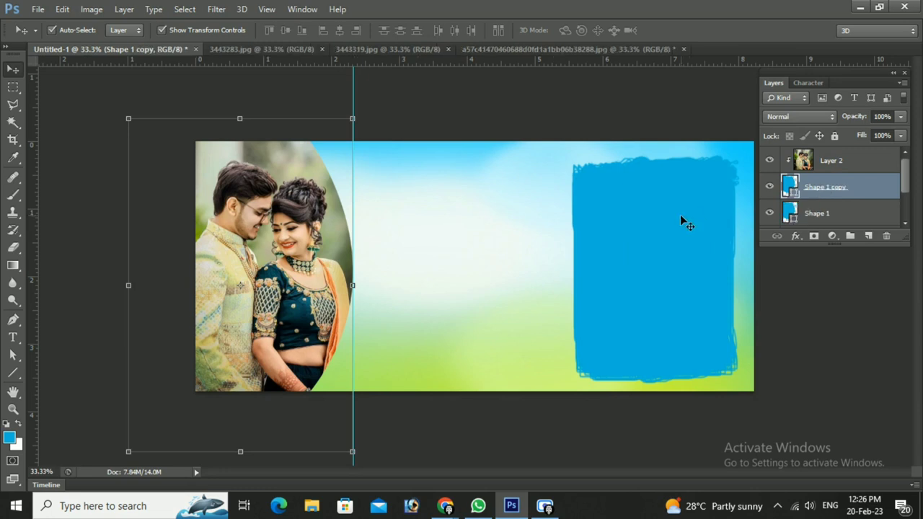
{"action": "left_click", "coordinate": [817, 213]}
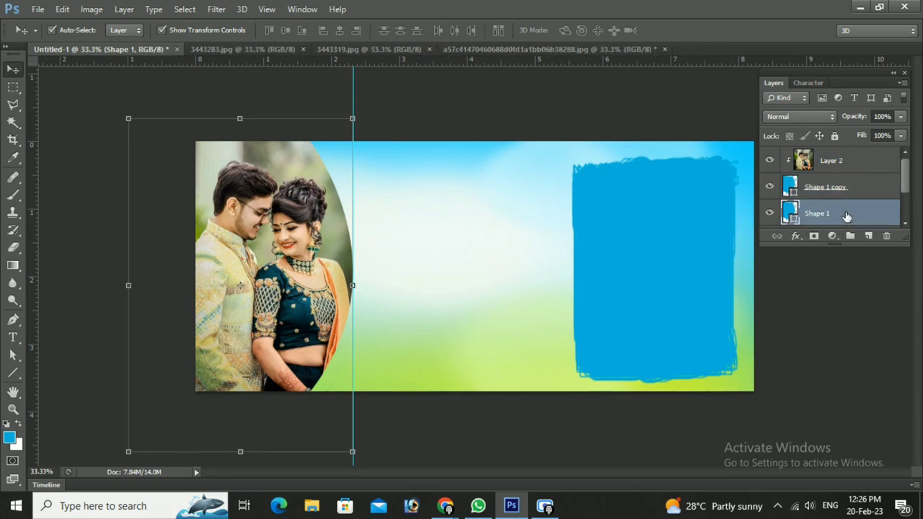
{"action": "key", "text": "Right"}
{"action": "key", "text": "Right"}
{"action": "key", "text": "Right"}
{"action": "key", "text": "Right"}
{"action": "key", "text": "Right"}
{"action": "key", "text": "Right"}
{"action": "key", "text": "Right"}
{"action": "key", "text": "Right"}
{"action": "key", "text": "Right"}
{"action": "key", "text": "Right"}
{"action": "key", "text": "Right"}
{"action": "key", "text": "Right"}
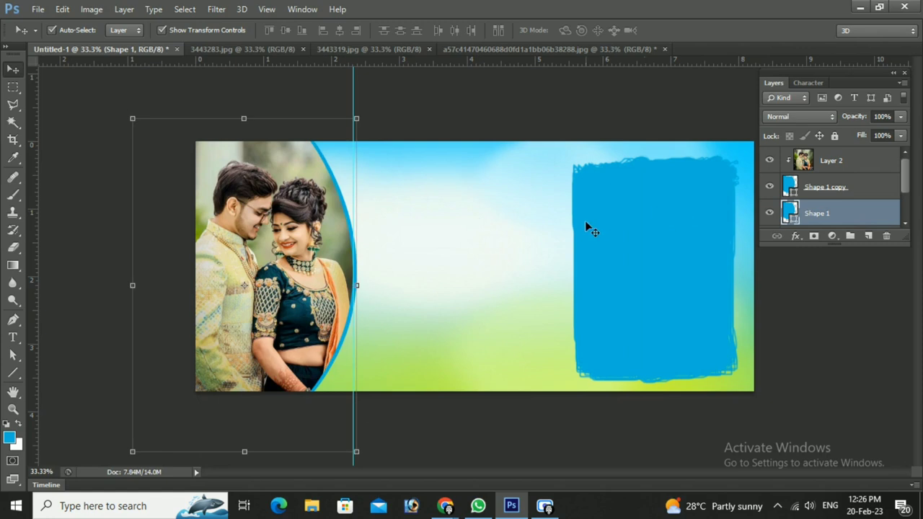
{"action": "key", "text": "Right"}
{"action": "key", "text": "Right"}
{"action": "key", "text": "Right"}
{"action": "key", "text": "Right"}
{"action": "key", "text": "Right"}
{"action": "key", "text": "Right"}
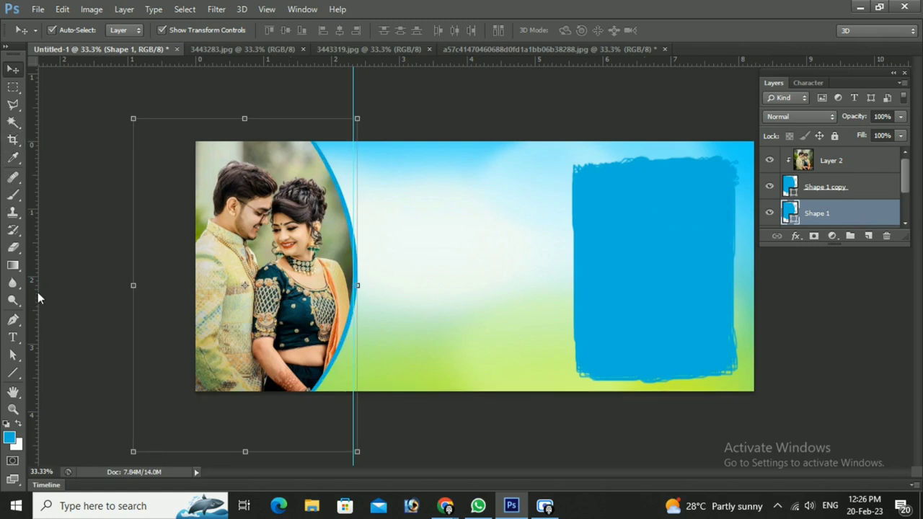
Recolour the Shape 1 arc border from blue to red using the shape Fill swatch
{"action": "left_click", "coordinate": [13, 373]}
{"action": "left_click", "coordinate": [46, 370]}
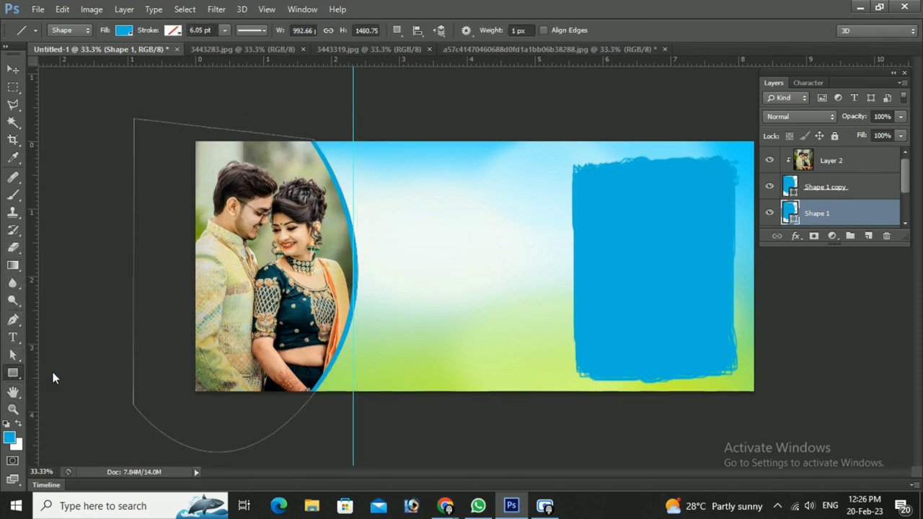
{"action": "left_click", "coordinate": [121, 30]}
{"action": "left_click", "coordinate": [100, 113]}
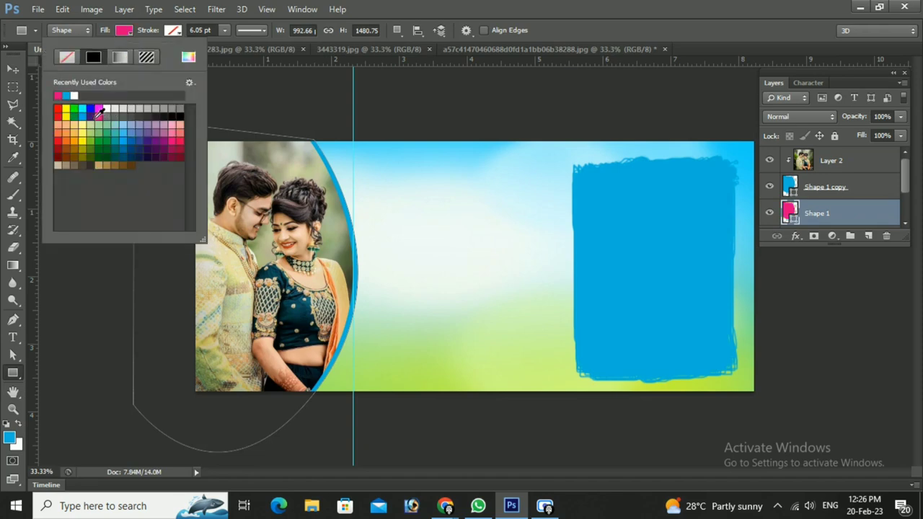
{"action": "left_click", "coordinate": [57, 117]}
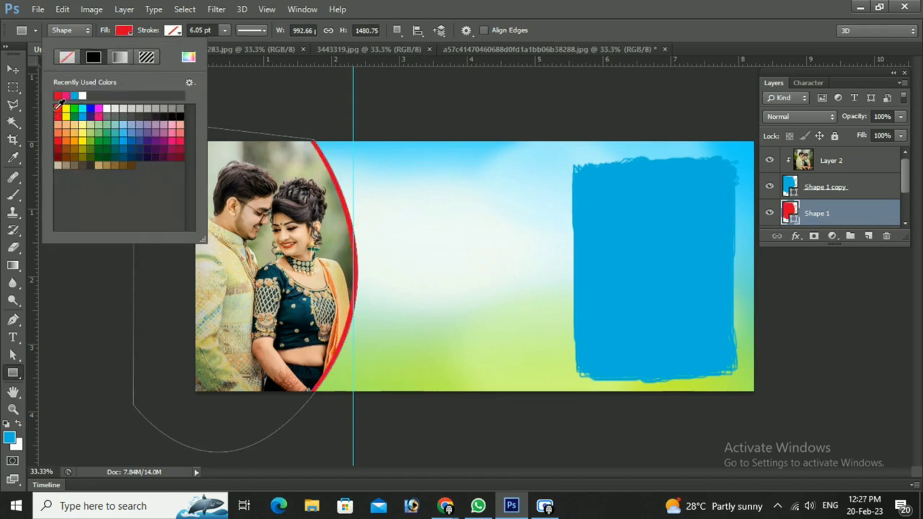
{"action": "left_click", "coordinate": [57, 108]}
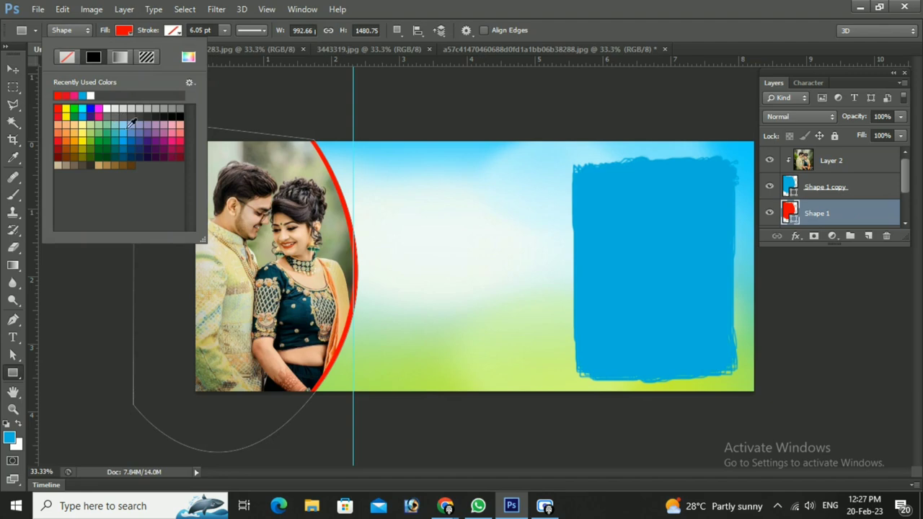
{"action": "left_click", "coordinate": [178, 116]}
{"action": "left_click", "coordinate": [57, 108]}
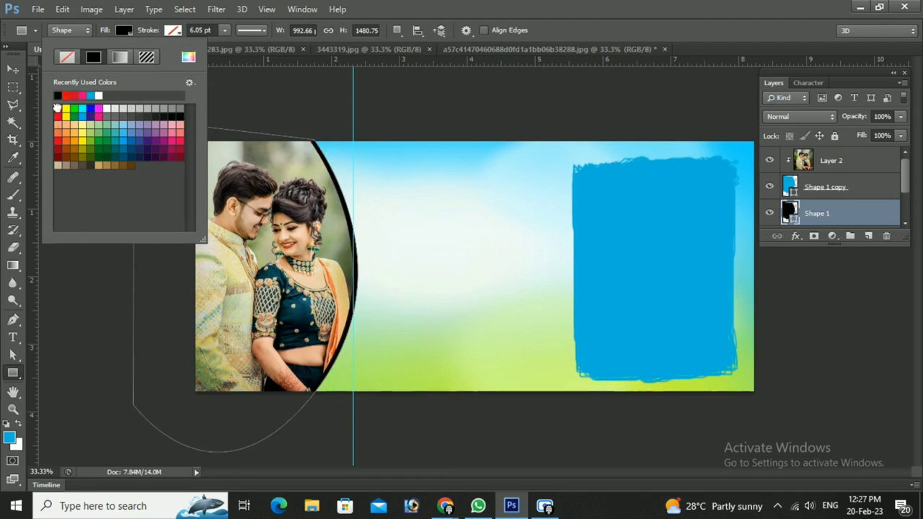
{"action": "left_click", "coordinate": [269, 112]}
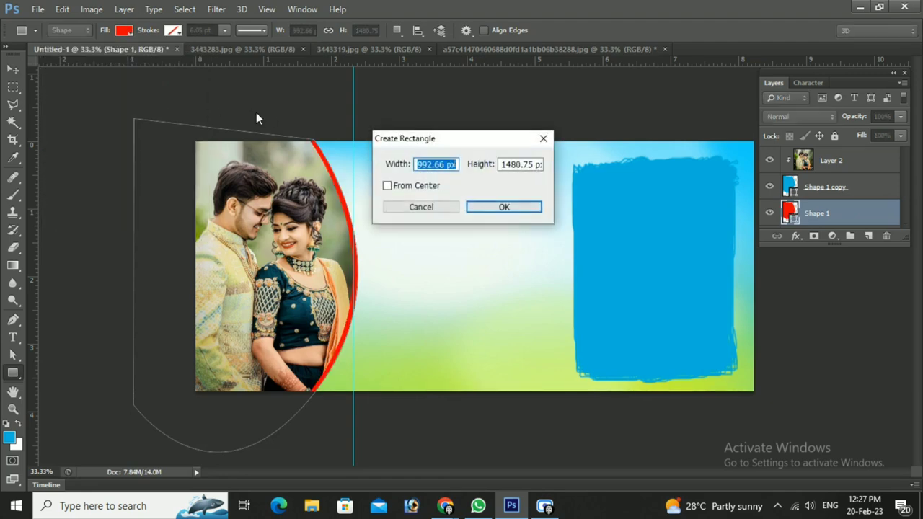
{"action": "left_click", "coordinate": [442, 208]}
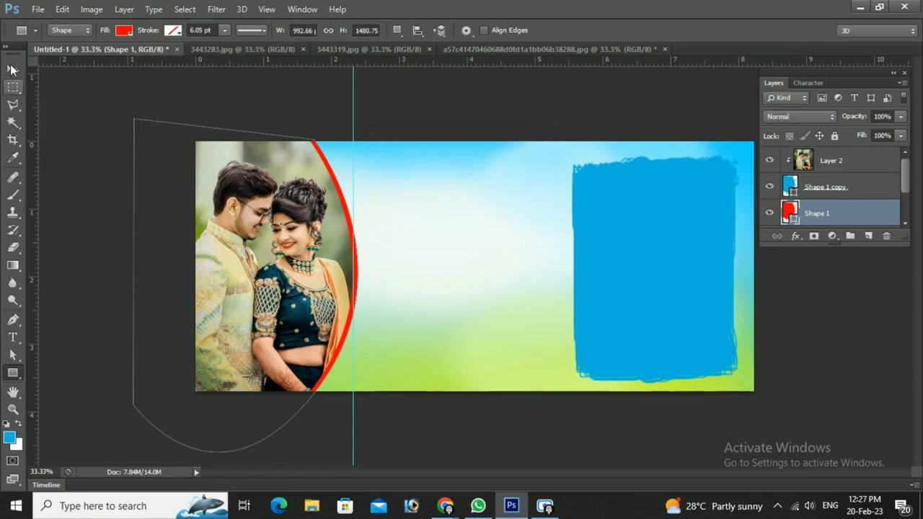
{"action": "left_click", "coordinate": [13, 69]}
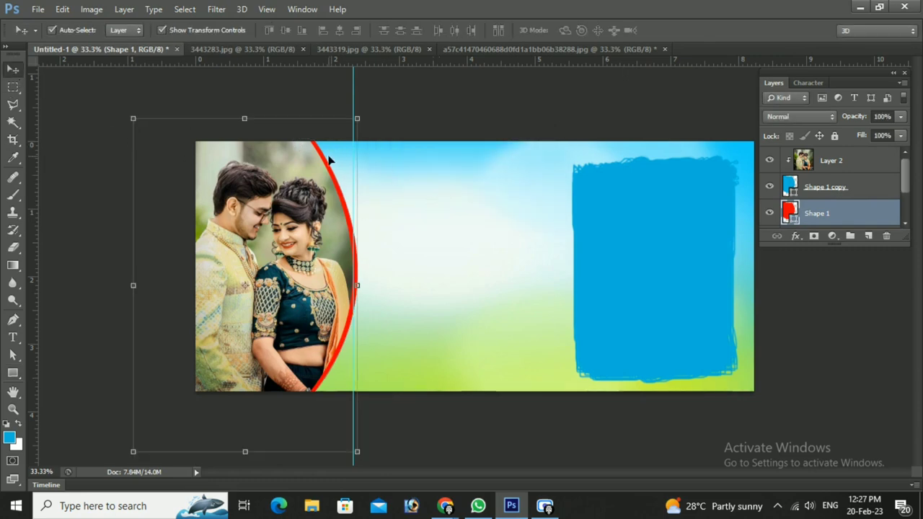
Close the blank a57c square document without saving it
{"action": "left_click", "coordinate": [616, 231]}
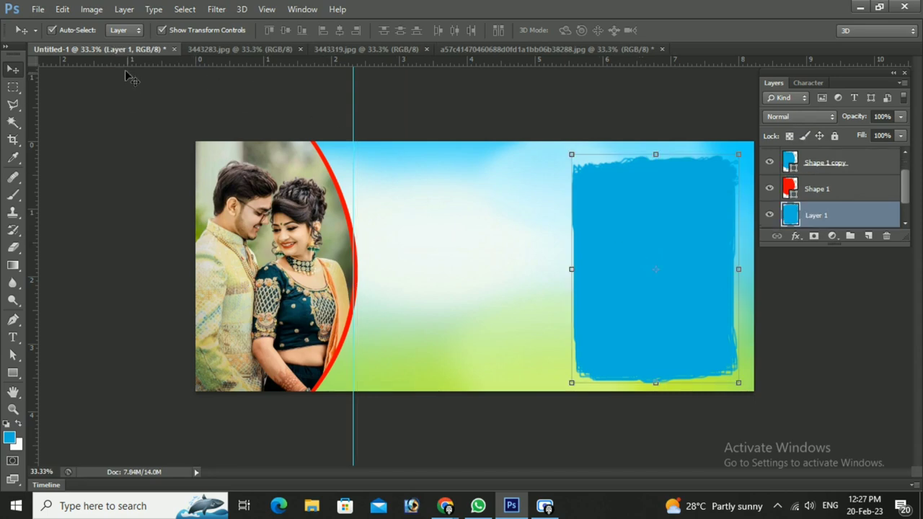
{"action": "left_click", "coordinate": [36, 10]}
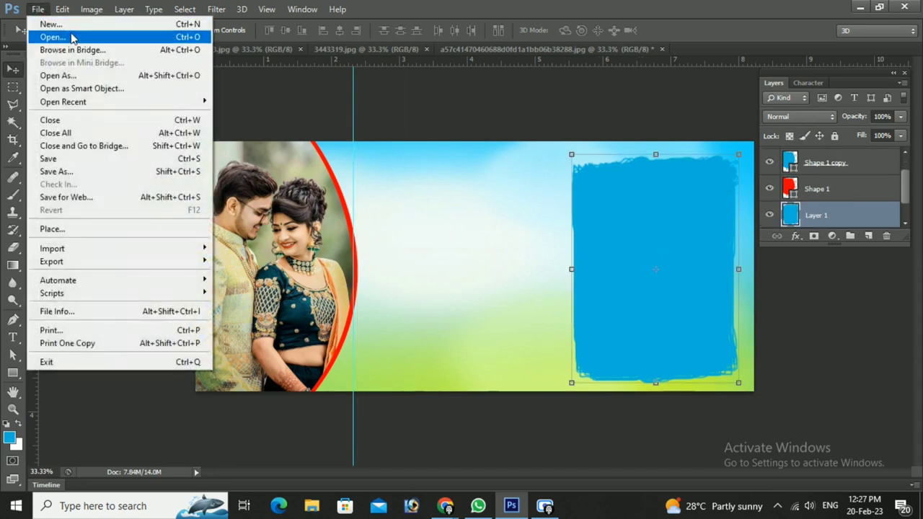
{"action": "left_click", "coordinate": [275, 101]}
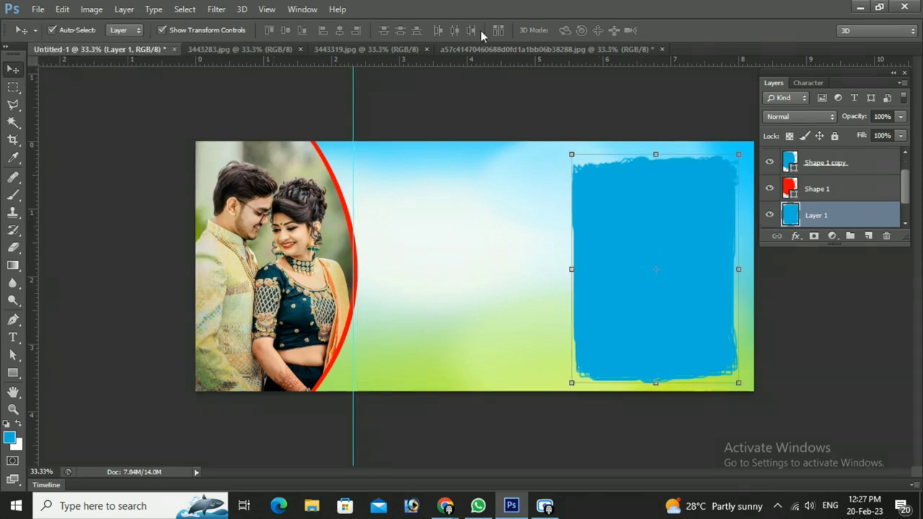
{"action": "left_click", "coordinate": [474, 51]}
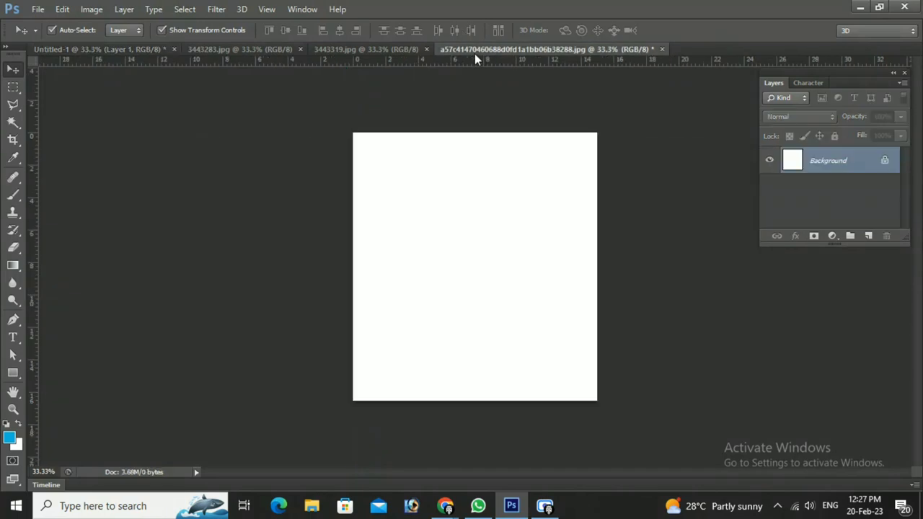
{"action": "left_click", "coordinate": [661, 49]}
{"action": "left_click", "coordinate": [470, 207]}
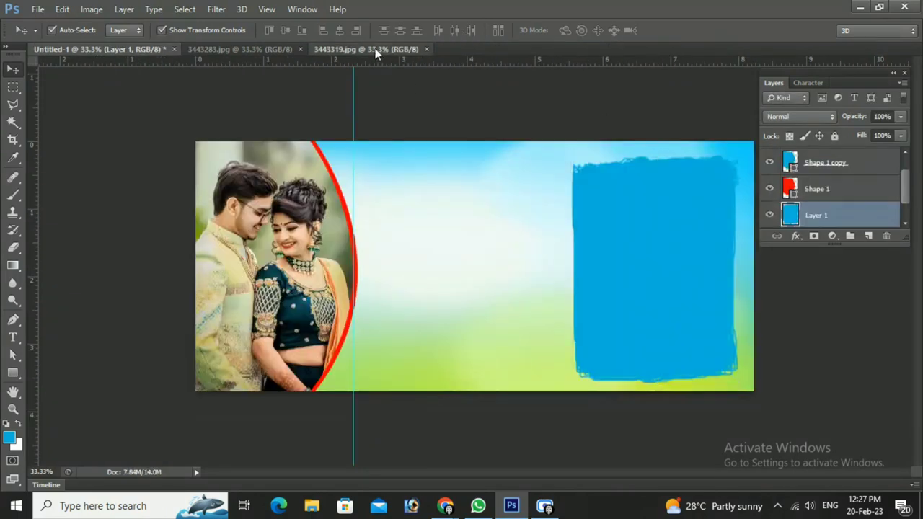
Select the entire blue-suit couple photo in 3443319.jpg and cut it
{"action": "left_click", "coordinate": [375, 51]}
{"action": "left_click", "coordinate": [263, 49]}
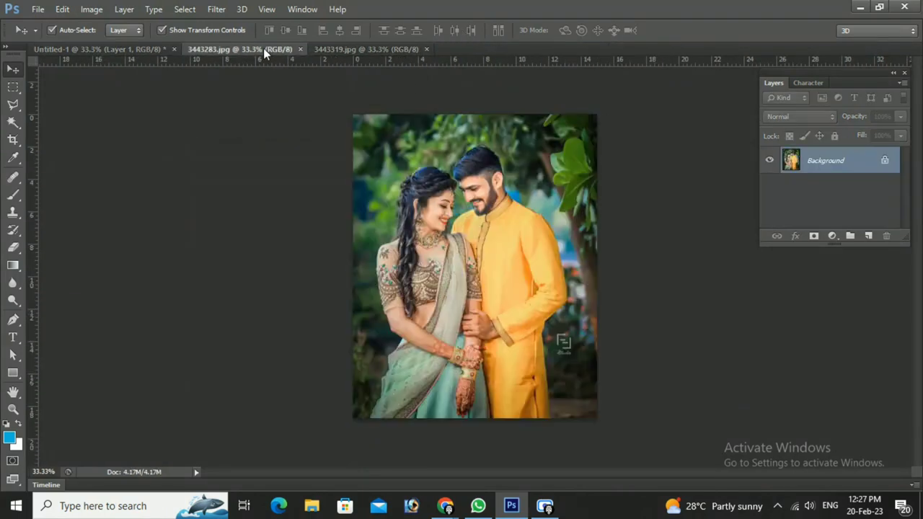
{"action": "left_click", "coordinate": [360, 47]}
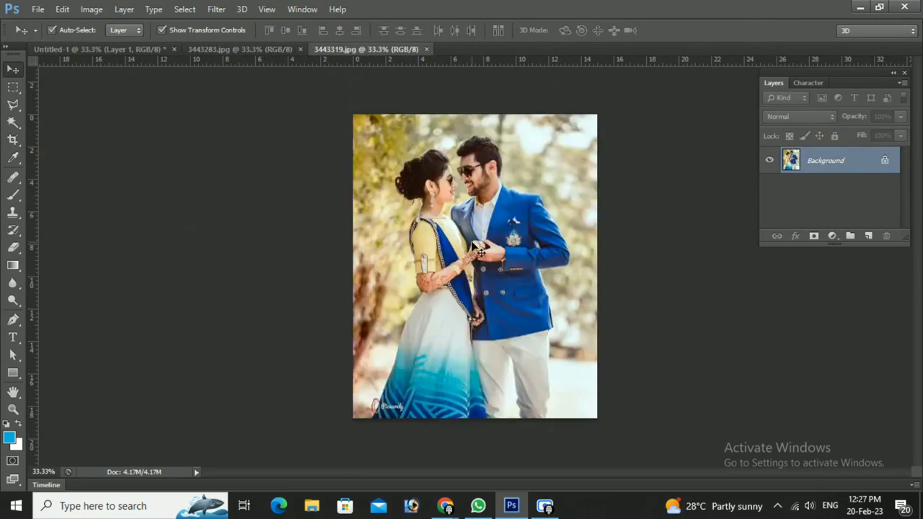
{"action": "key", "text": "ctrl+a"}
{"action": "key", "text": "BackSpace"}
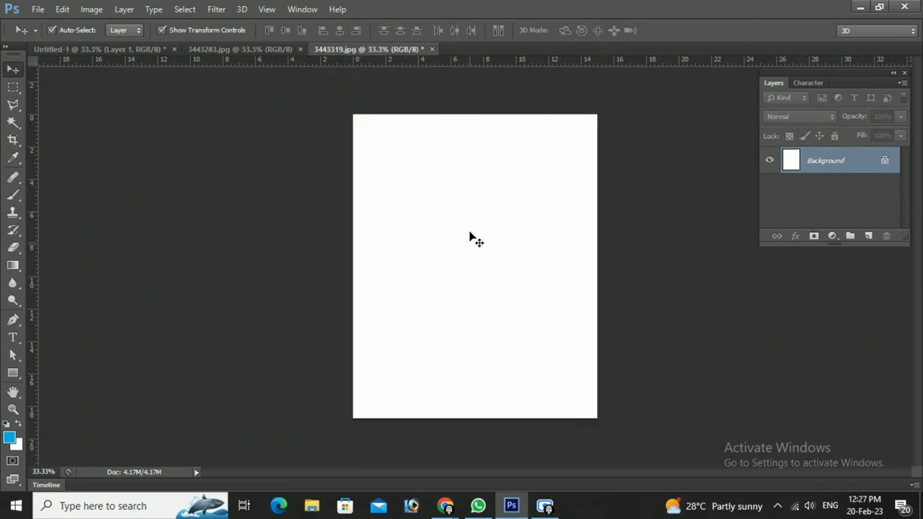
{"action": "key", "text": "ctrl+d"}
Close 3443319.jpg without saving and paste the photo onto the blue brush area
{"action": "left_click", "coordinate": [432, 49]}
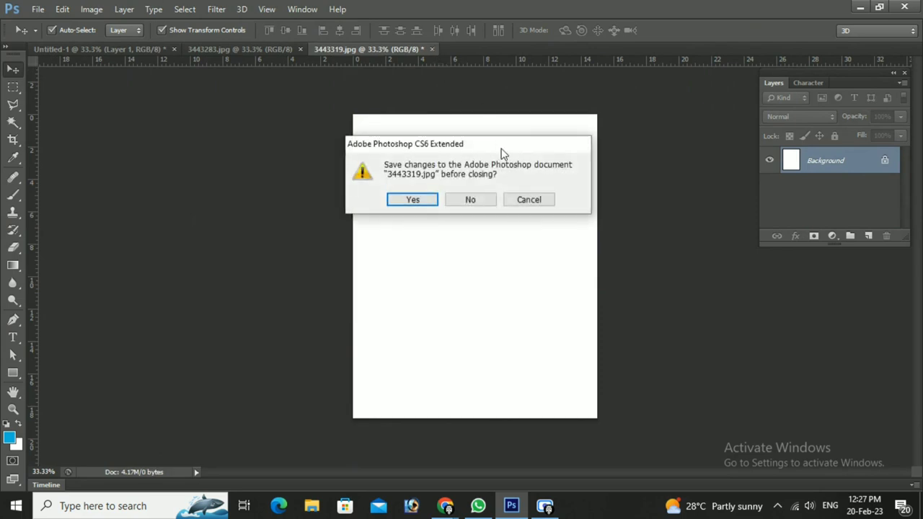
{"action": "left_click", "coordinate": [468, 200]}
{"action": "left_click", "coordinate": [155, 49]}
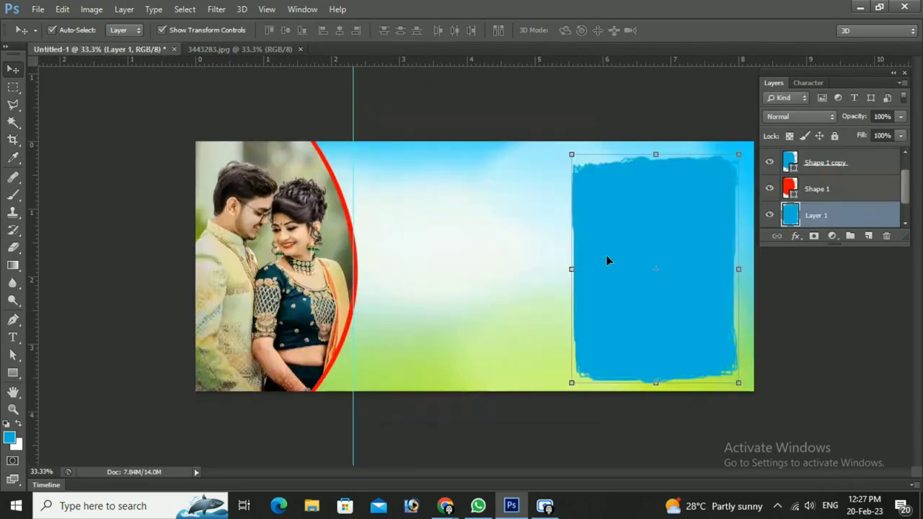
{"action": "left_click", "coordinate": [13, 123]}
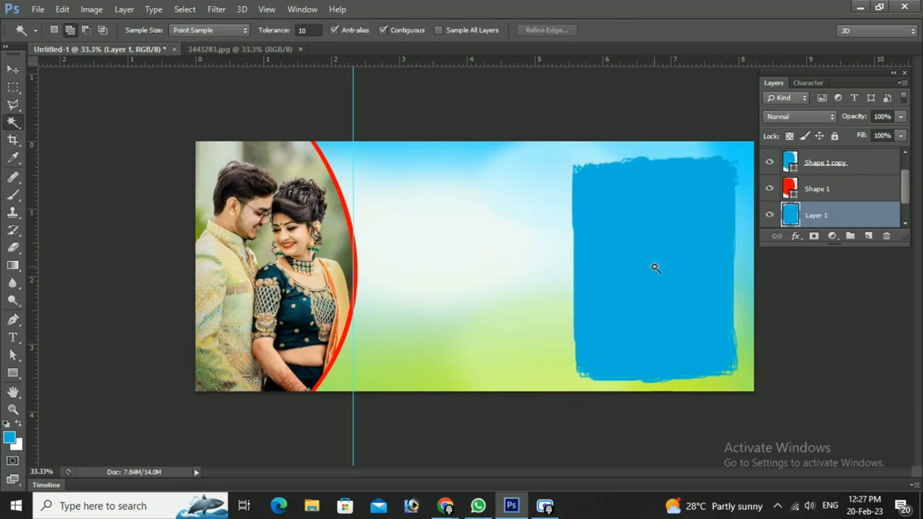
{"action": "left_click", "coordinate": [654, 266]}
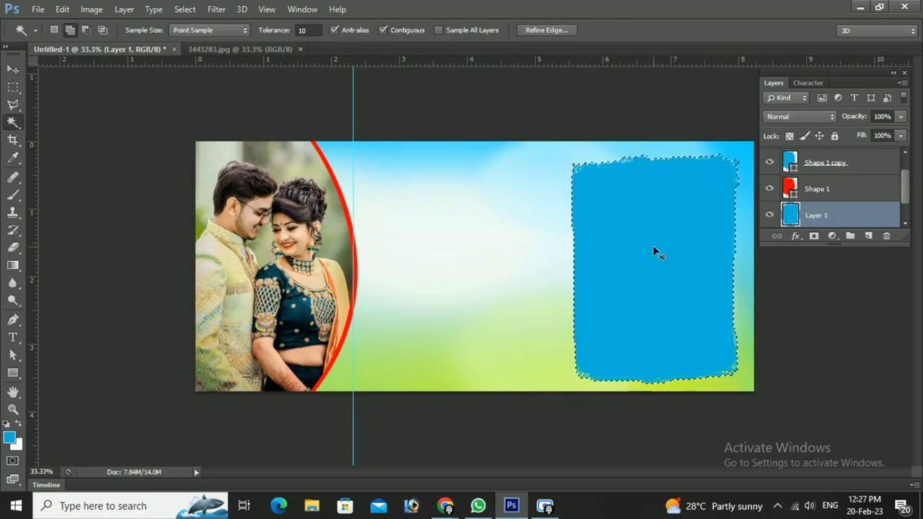
{"action": "key", "text": "ctrl+v"}
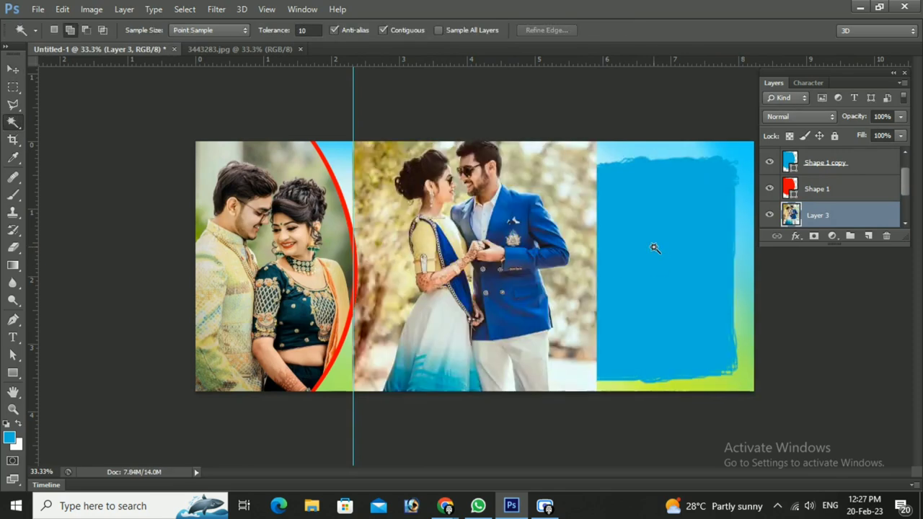
Move and shrink the blue-suit couple photo to sit over the blue shape
{"action": "left_click", "coordinate": [12, 72]}
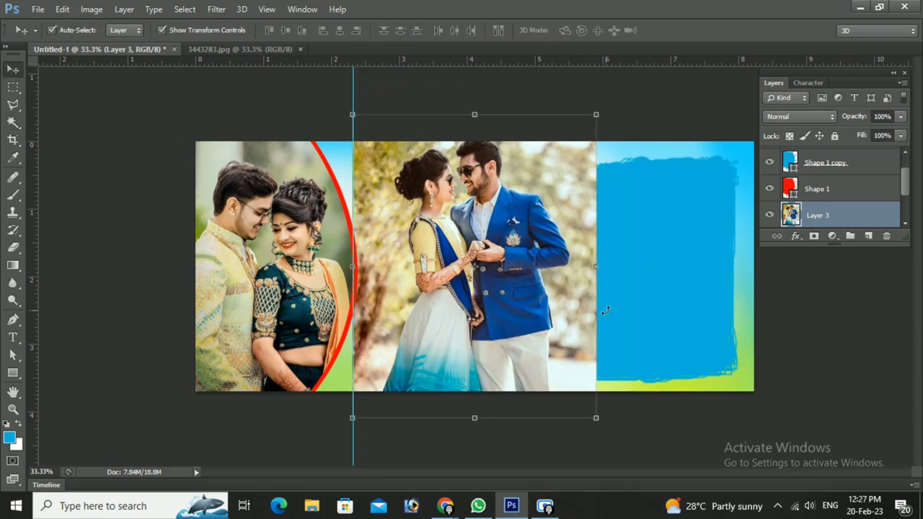
{"action": "left_click_drag", "start_coordinate": [514, 317], "coordinate": [642, 317]}
{"action": "left_click_drag", "start_coordinate": [475, 116], "coordinate": [505, 149]}
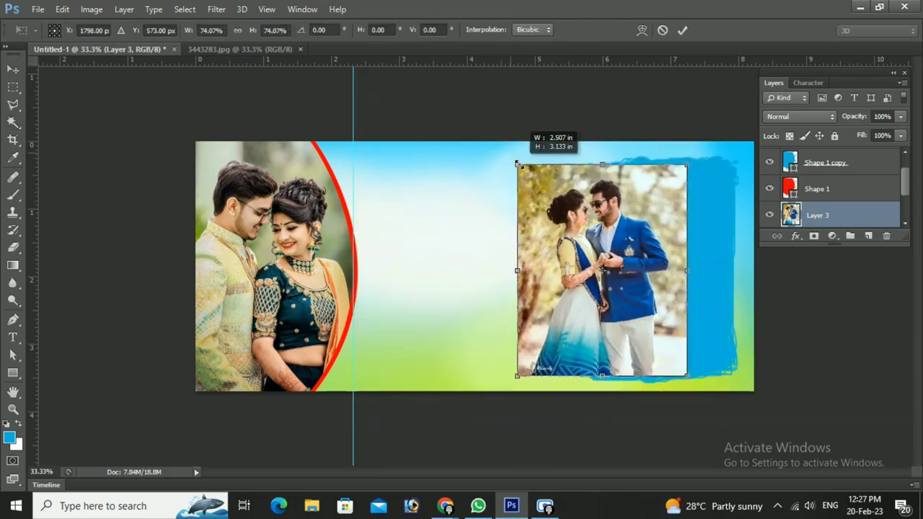
{"action": "left_click", "coordinate": [682, 30]}
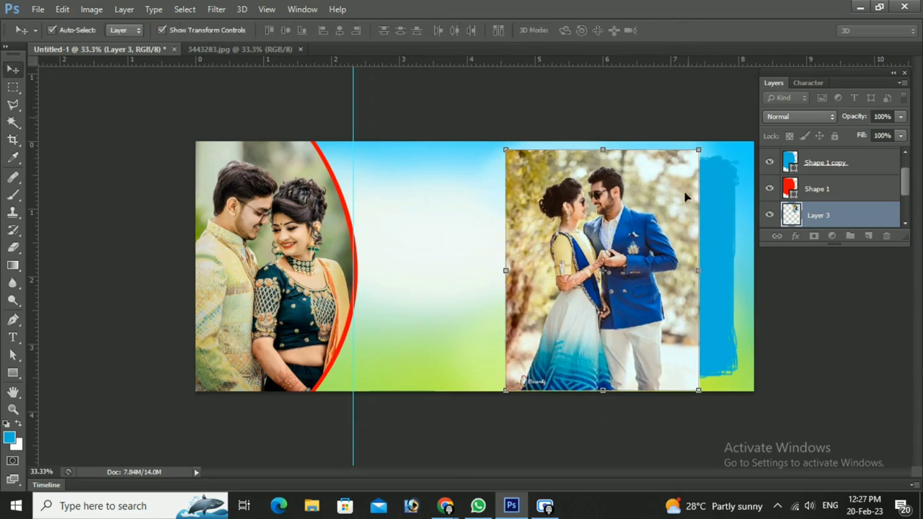
{"action": "left_click_drag", "start_coordinate": [666, 240], "coordinate": [697, 232]}
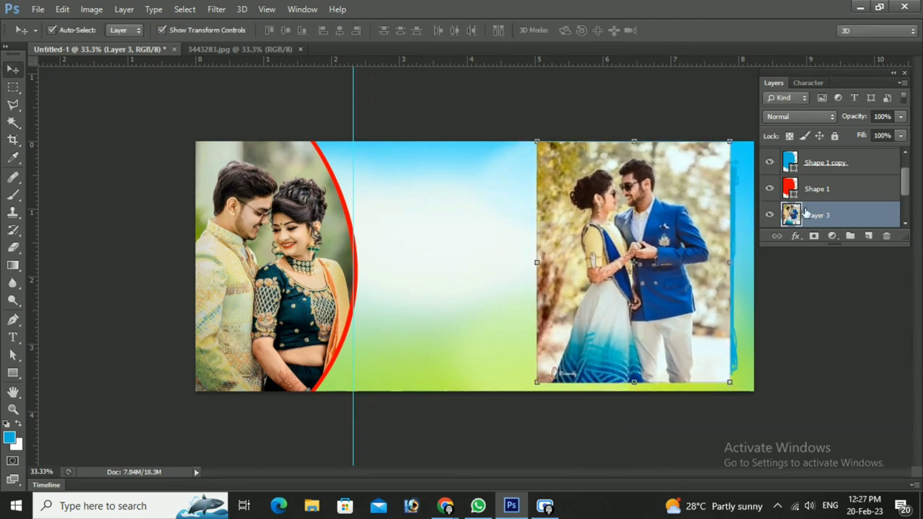
{"action": "scroll", "coordinate": [834, 189], "scroll_direction": "down", "scroll_amount": 2}
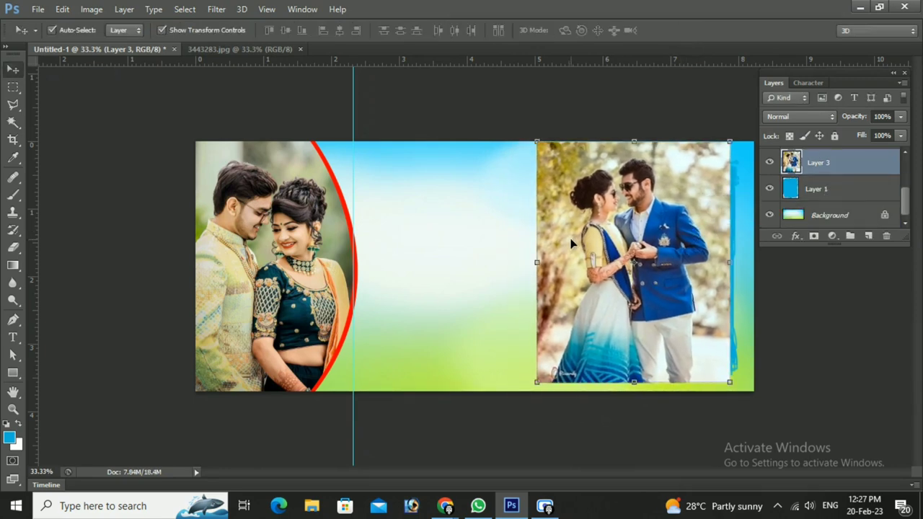
{"action": "left_click_drag", "start_coordinate": [572, 243], "coordinate": [497, 244]}
Clip the couple photo to the blue brush shape with Ctrl+Alt+G and merge down
{"action": "left_click", "coordinate": [688, 244]}
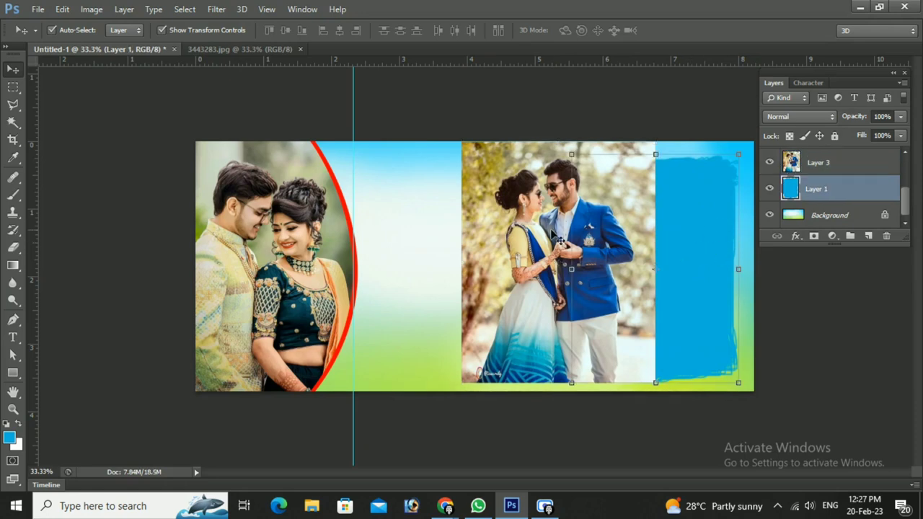
{"action": "left_click_drag", "start_coordinate": [550, 232], "coordinate": [614, 223]}
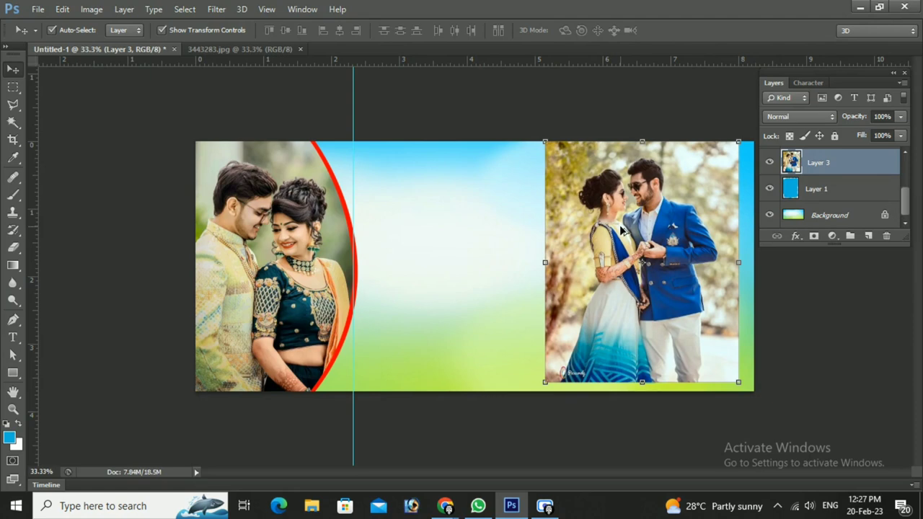
{"action": "key", "text": "ctrl+alt+g"}
{"action": "left_click_drag", "start_coordinate": [696, 317], "coordinate": [703, 324]}
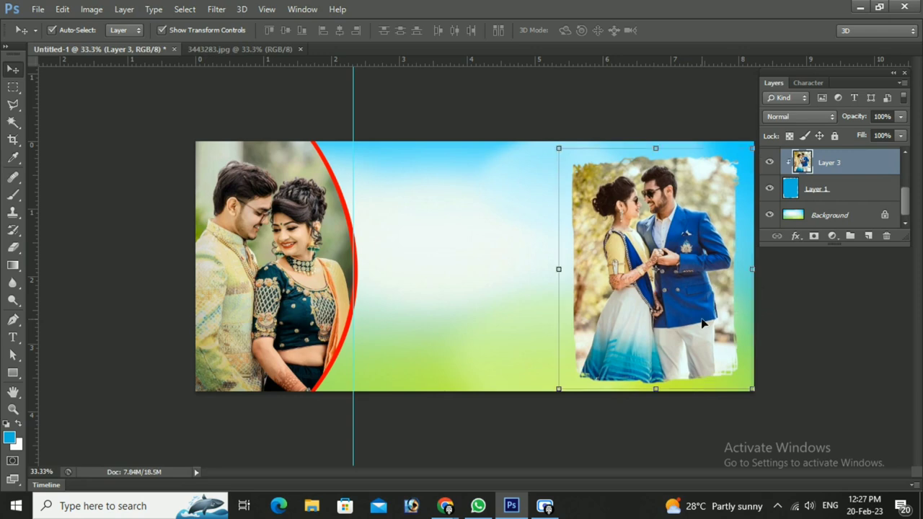
{"action": "key", "text": "ctrl+e"}
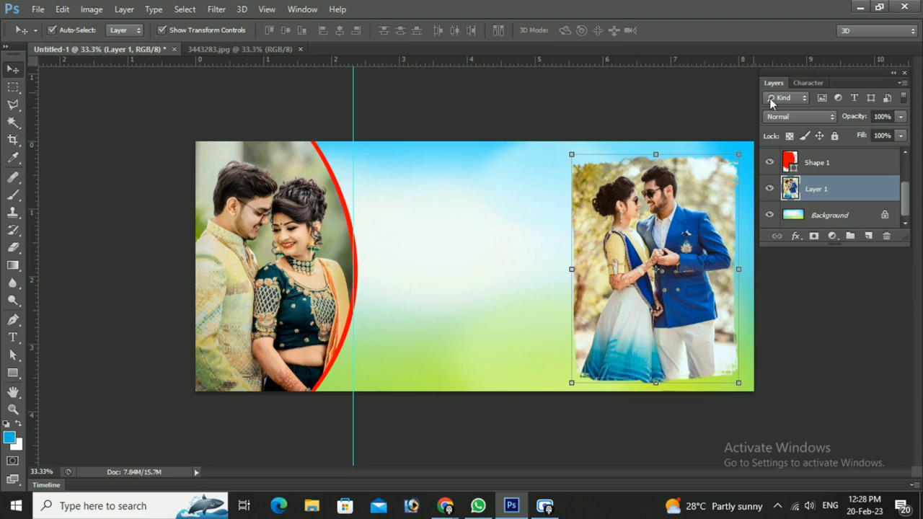
Drag the yellow-kurta photo from 3443283.jpg into the banner and scale it to fit the middle
{"action": "left_click", "coordinate": [239, 49]}
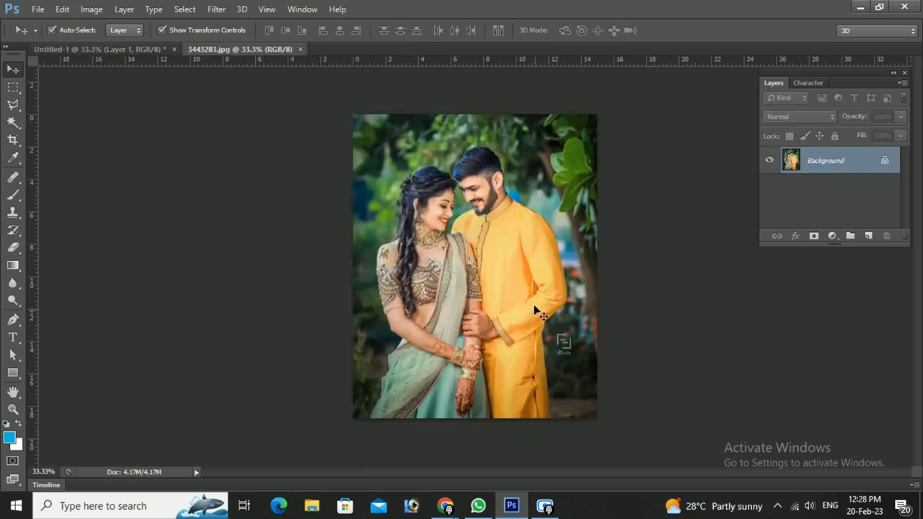
{"action": "left_click_drag", "start_coordinate": [536, 311], "coordinate": [135, 53]}
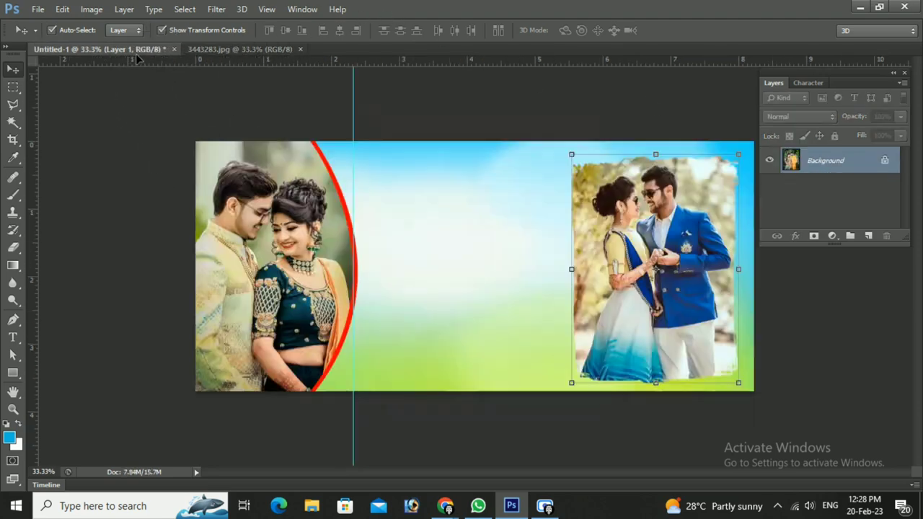
{"action": "left_click_drag", "start_coordinate": [135, 54], "coordinate": [514, 341]}
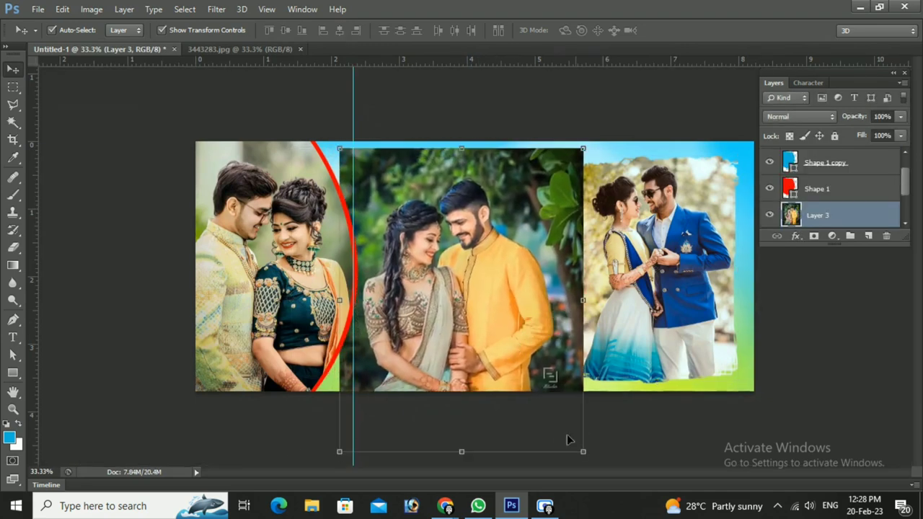
{"action": "left_click_drag", "start_coordinate": [537, 310], "coordinate": [532, 303]}
{"action": "left_click_drag", "start_coordinate": [578, 444], "coordinate": [539, 391]}
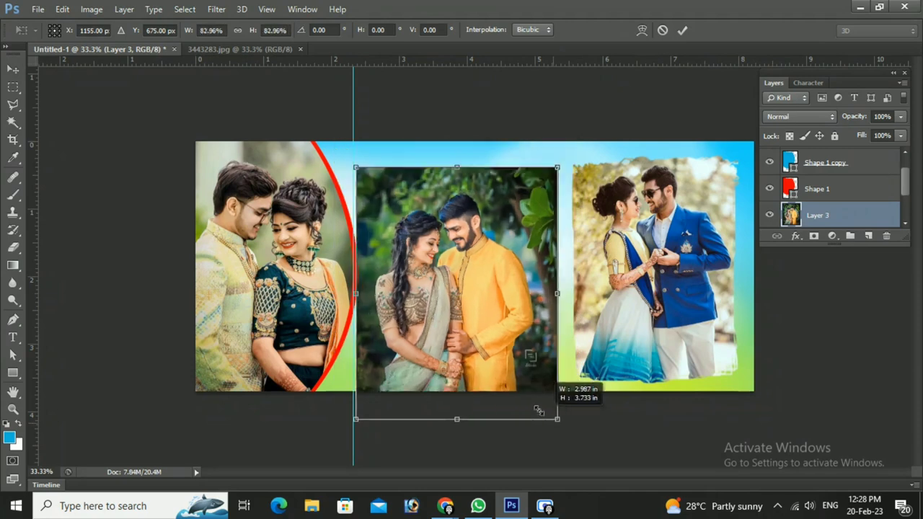
{"action": "left_click_drag", "start_coordinate": [480, 351], "coordinate": [513, 311]}
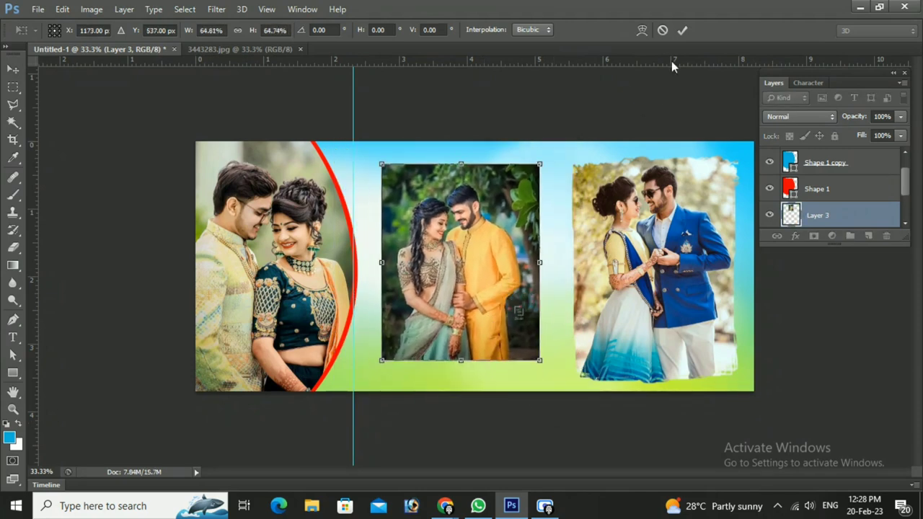
{"action": "left_click", "coordinate": [682, 31]}
Enlarge the centre photo to about 109% and fade its left edge with the Eraser
{"action": "left_click_drag", "start_coordinate": [483, 193], "coordinate": [459, 170]}
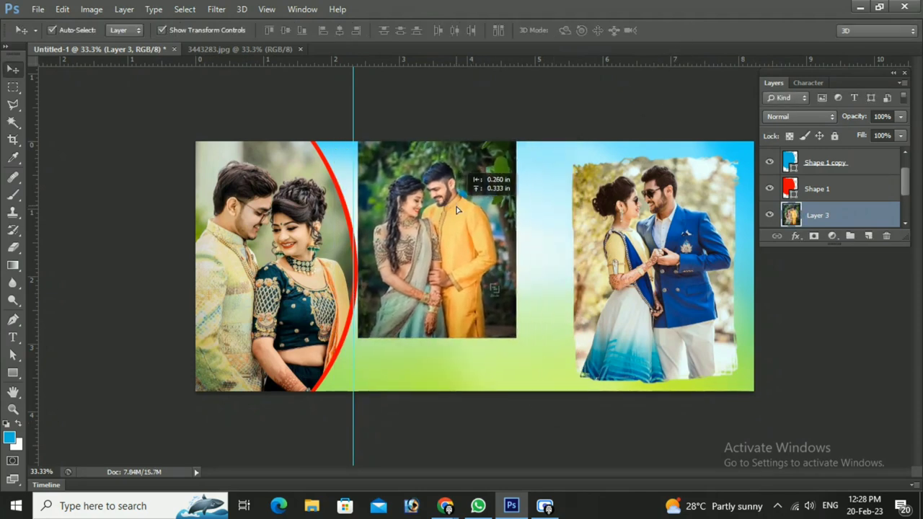
{"action": "left_click_drag", "start_coordinate": [514, 336], "coordinate": [530, 355]}
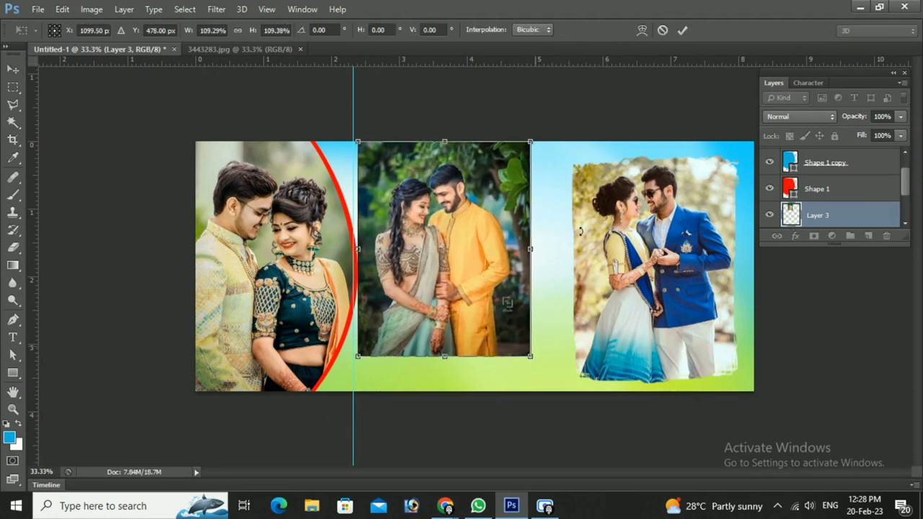
{"action": "left_click", "coordinate": [683, 30]}
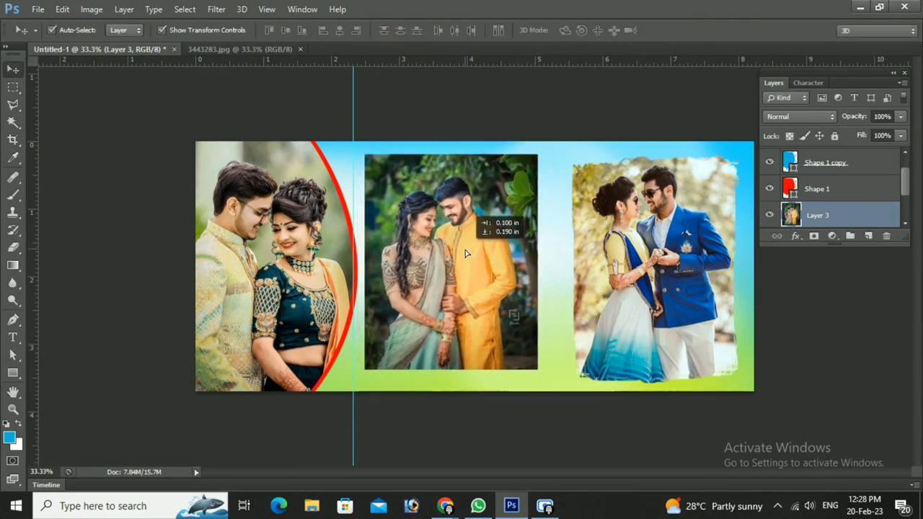
{"action": "left_click_drag", "start_coordinate": [457, 237], "coordinate": [469, 255]}
{"action": "left_click", "coordinate": [13, 247]}
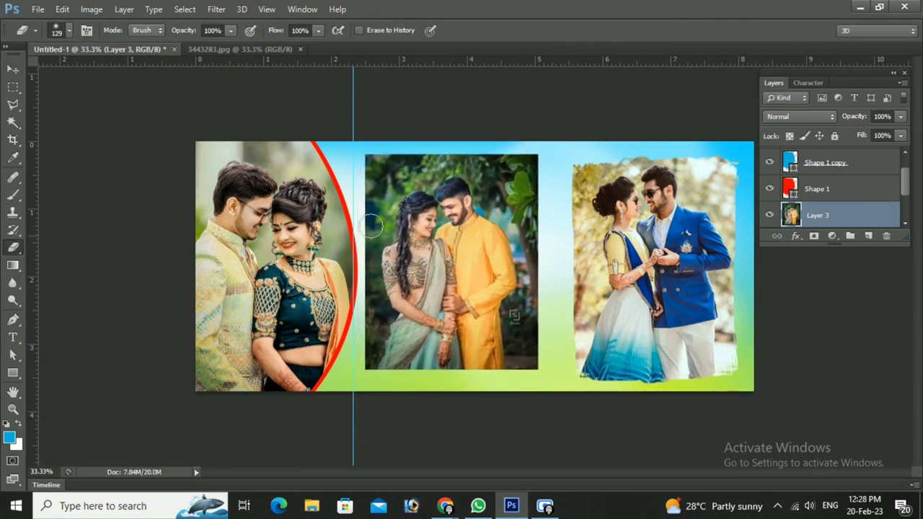
{"action": "left_click_drag", "start_coordinate": [356, 154], "coordinate": [376, 369]}
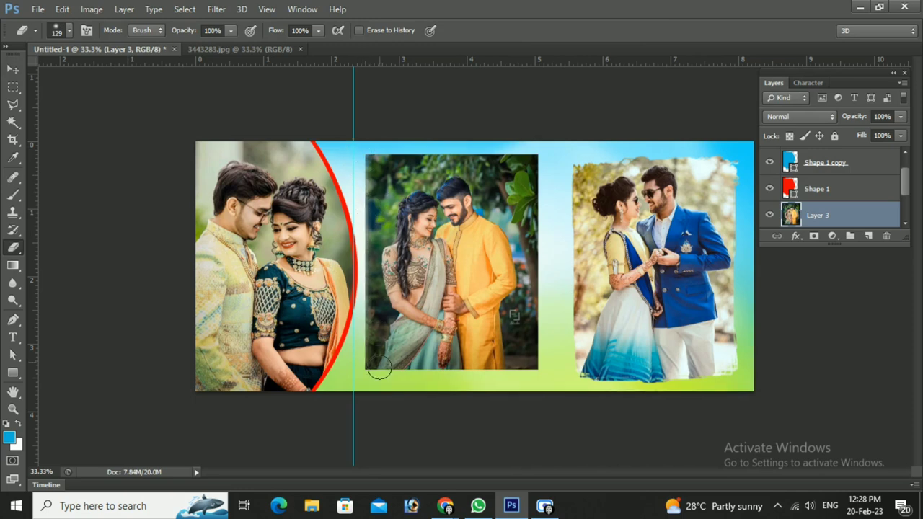
{"action": "mouse_move", "coordinate": [366, 154]}
{"action": "left_mouse_down"}
{"action": "mouse_move", "coordinate": [365, 387]}
{"action": "mouse_move", "coordinate": [368, 370]}
{"action": "mouse_move", "coordinate": [550, 370]}
{"action": "mouse_move", "coordinate": [547, 144]}
{"action": "mouse_move", "coordinate": [310, 154]}
{"action": "left_mouse_up"}
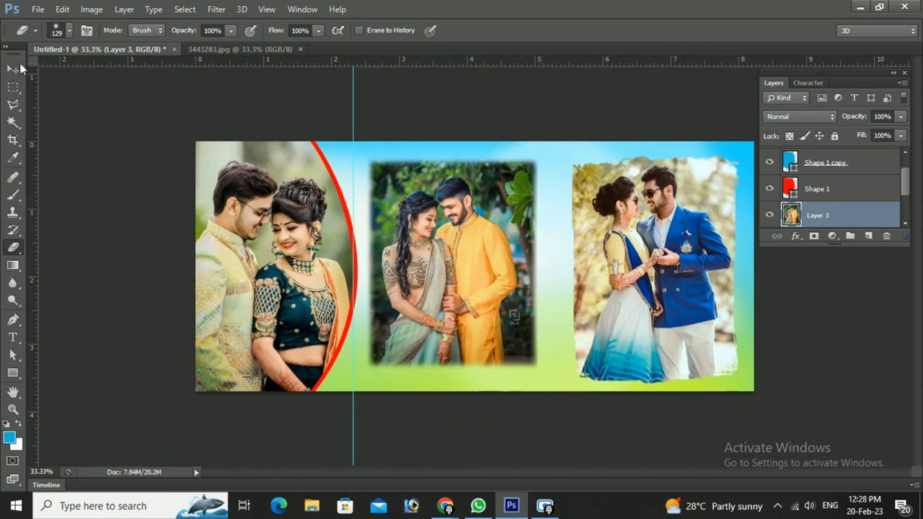
Enlarge the centre photo over the red curve to fill the banner's middle
{"action": "left_click", "coordinate": [12, 69]}
{"action": "left_click_drag", "start_coordinate": [417, 345], "coordinate": [406, 323]}
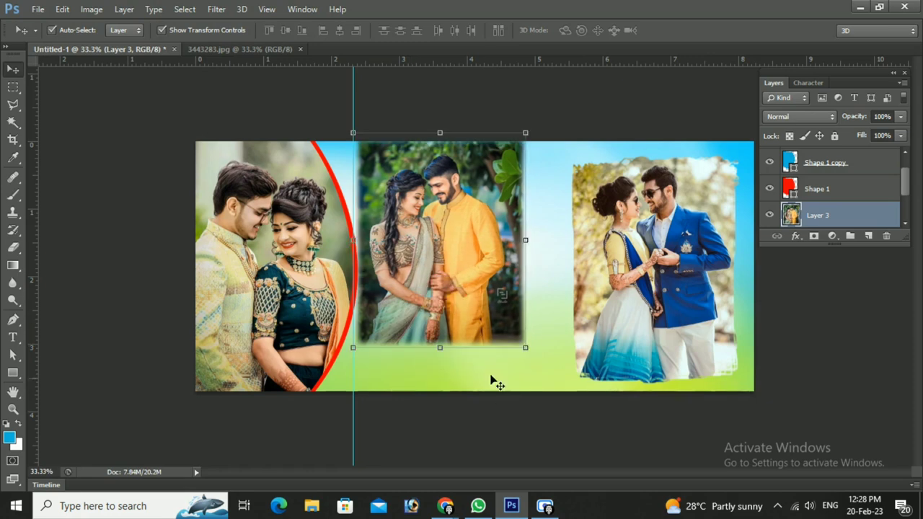
{"action": "left_click_drag", "start_coordinate": [526, 345], "coordinate": [571, 399]}
{"action": "key", "text": "Return"}
{"action": "left_click_drag", "start_coordinate": [449, 284], "coordinate": [393, 283]}
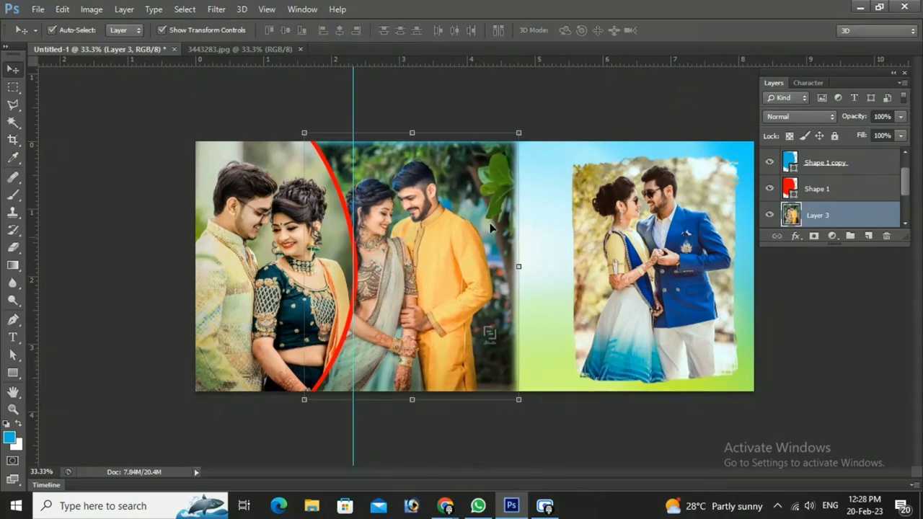
{"action": "left_click_drag", "start_coordinate": [518, 133], "coordinate": [534, 117]}
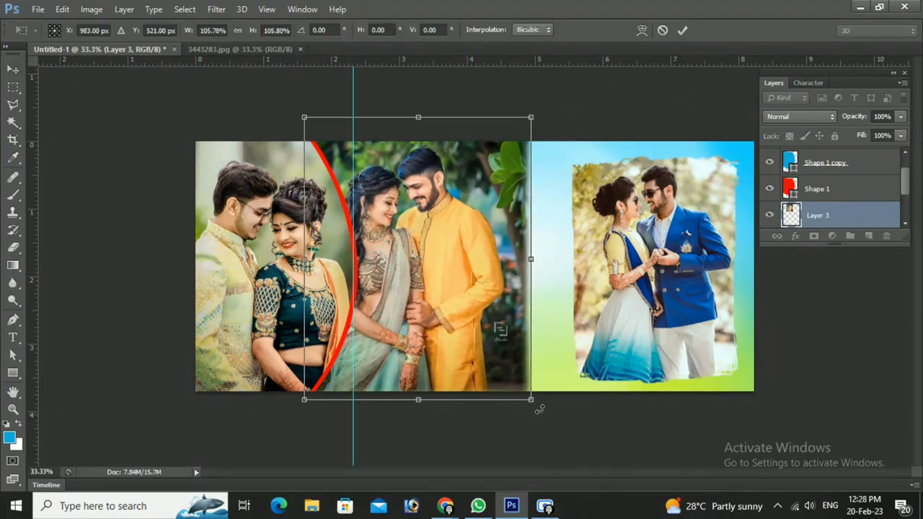
{"action": "left_click_drag", "start_coordinate": [532, 405], "coordinate": [582, 470]}
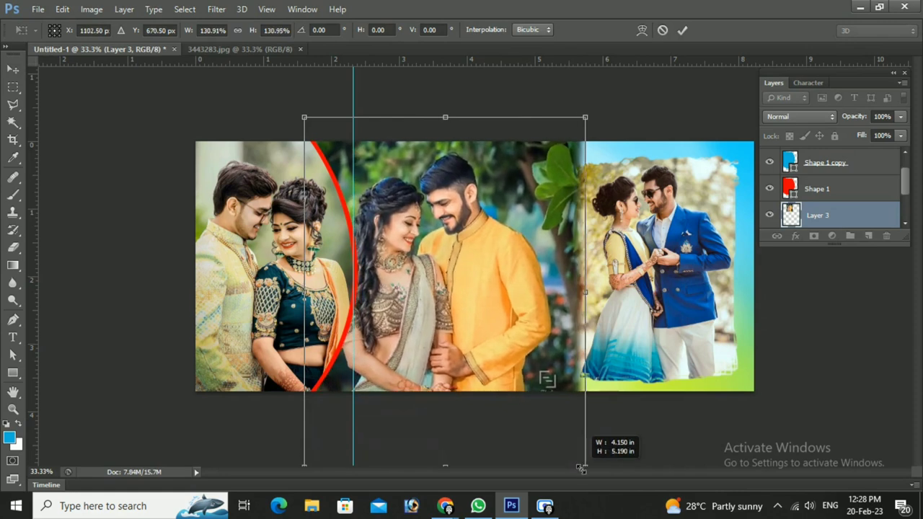
{"action": "left_click", "coordinate": [682, 30]}
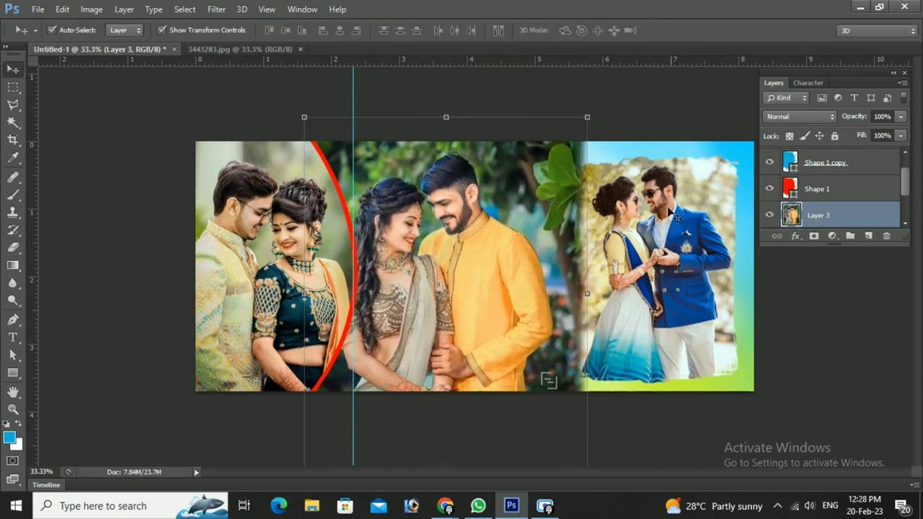
Scale the right blue-suit photo to about 93.6% and position it at the right edge
{"action": "left_click", "coordinate": [657, 254]}
{"action": "left_click_drag", "start_coordinate": [657, 254], "coordinate": [680, 232]}
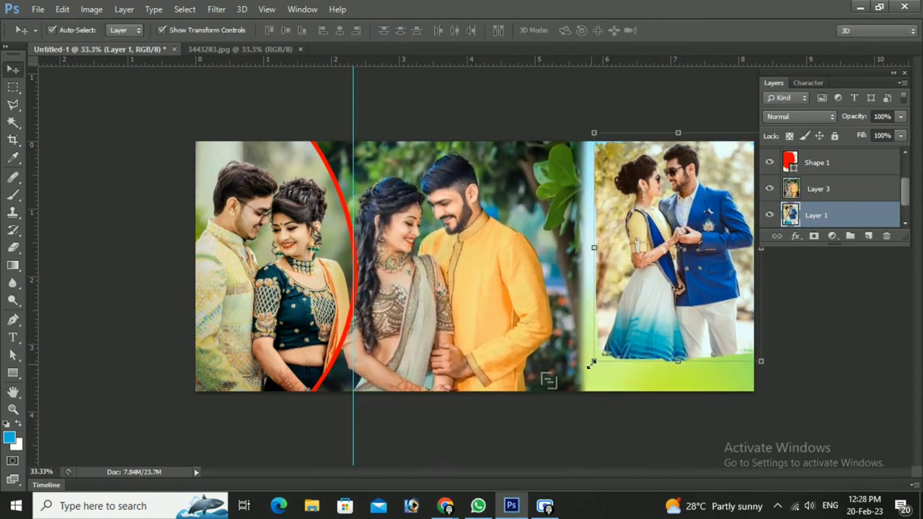
{"action": "left_click_drag", "start_coordinate": [589, 364], "coordinate": [571, 392]}
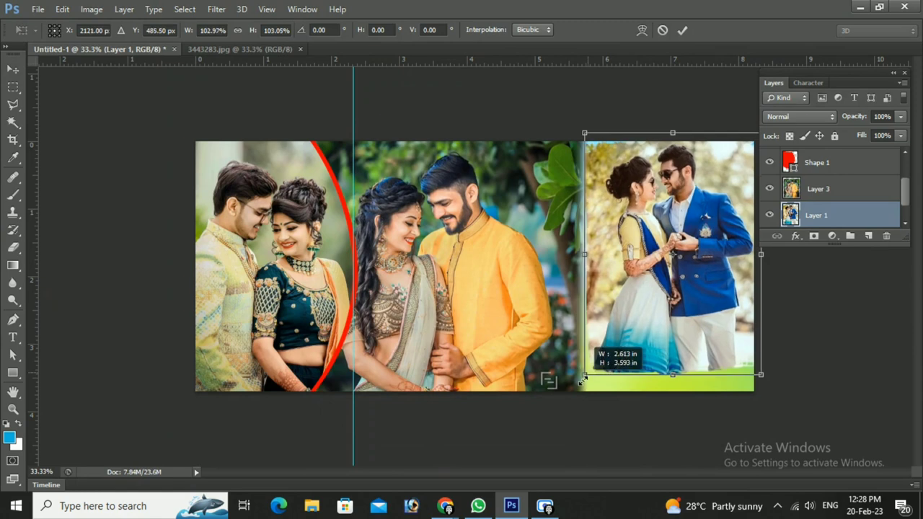
{"action": "left_click", "coordinate": [681, 30]}
{"action": "left_click_drag", "start_coordinate": [652, 209], "coordinate": [645, 218]}
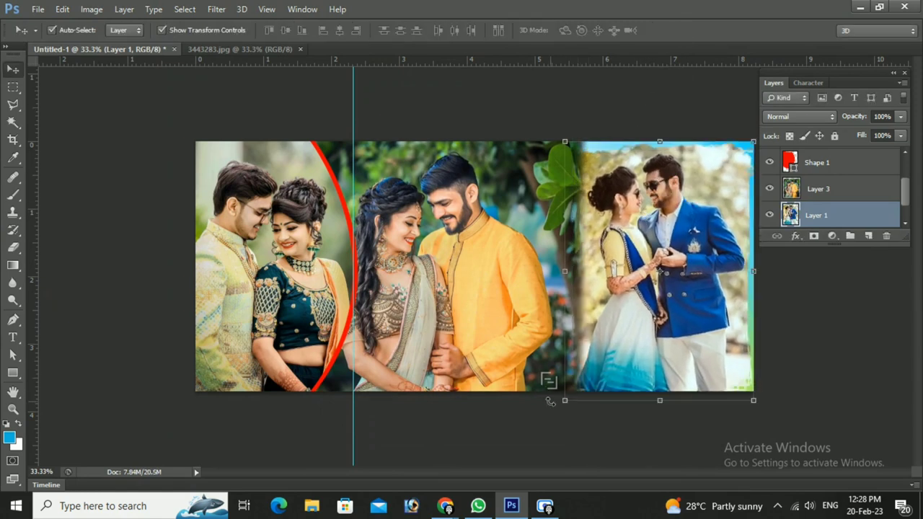
{"action": "left_click_drag", "start_coordinate": [564, 402], "coordinate": [569, 391]}
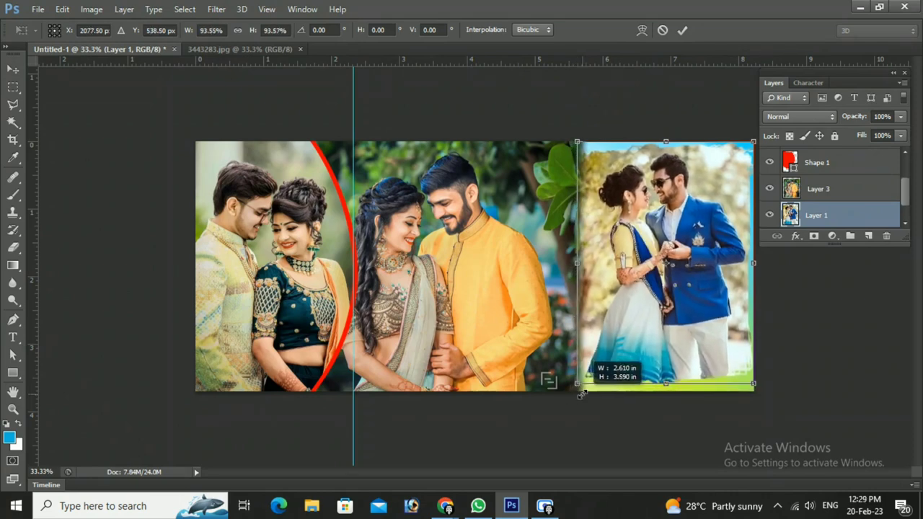
{"action": "left_click_drag", "start_coordinate": [569, 393], "coordinate": [577, 384]}
{"action": "left_click", "coordinate": [682, 29]}
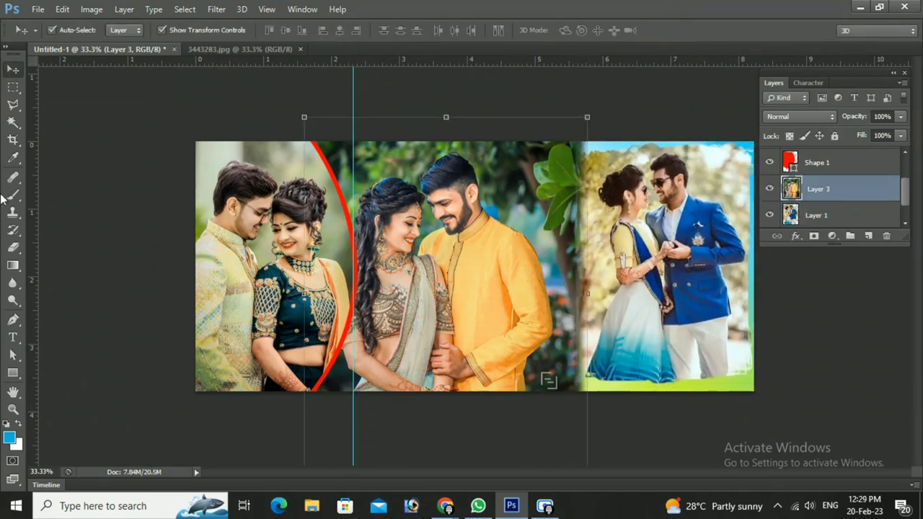
{"action": "key", "text": "alt+bracketright"}
Soften the right photo's left edge with a soft Eraser brush
{"action": "left_click", "coordinate": [13, 247]}
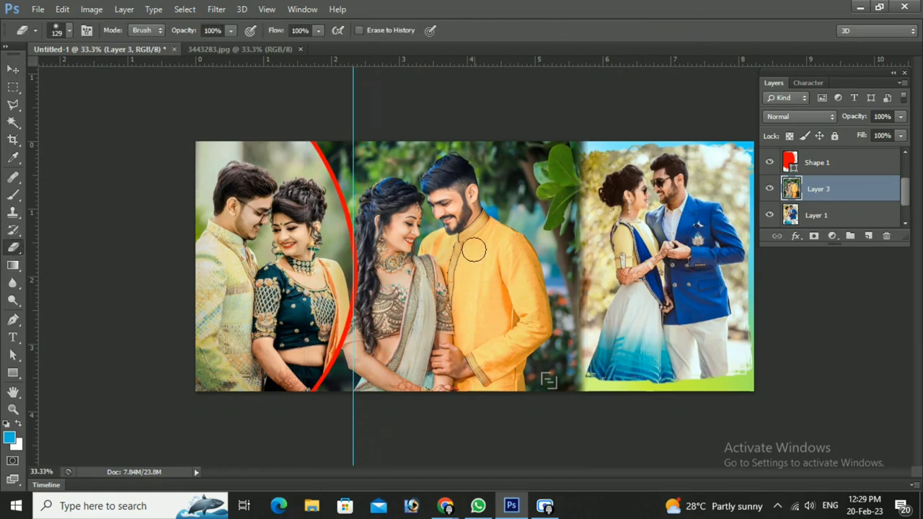
{"action": "right_click", "coordinate": [469, 246]}
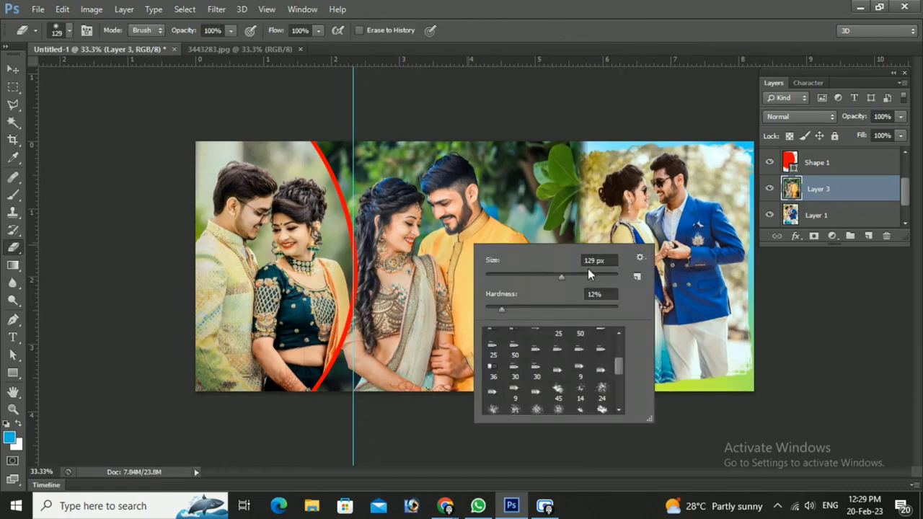
{"action": "mouse_move", "coordinate": [591, 153]}
{"action": "left_mouse_down"}
{"action": "mouse_move", "coordinate": [607, 403]}
{"action": "mouse_move", "coordinate": [593, 86]}
{"action": "left_mouse_up"}
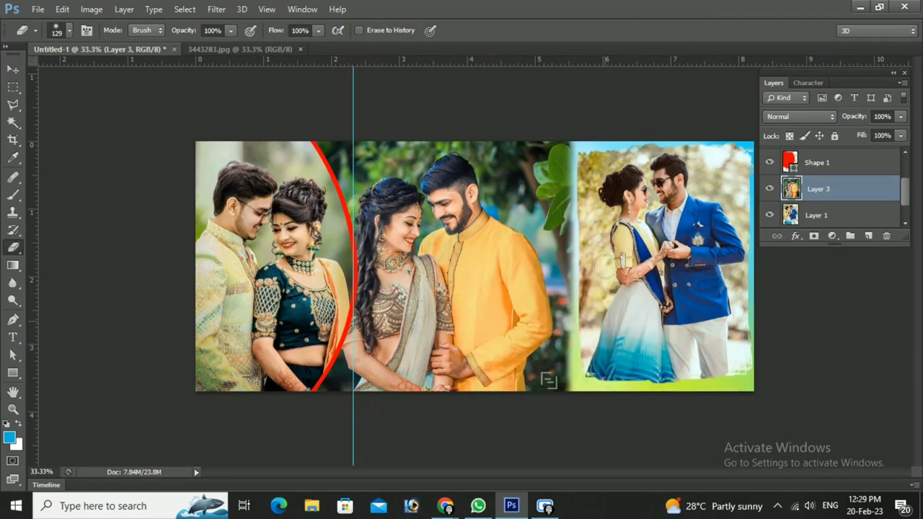
Nudge the middle photo up, then slightly right and down, with arrow keys
{"action": "left_click", "coordinate": [13, 68]}
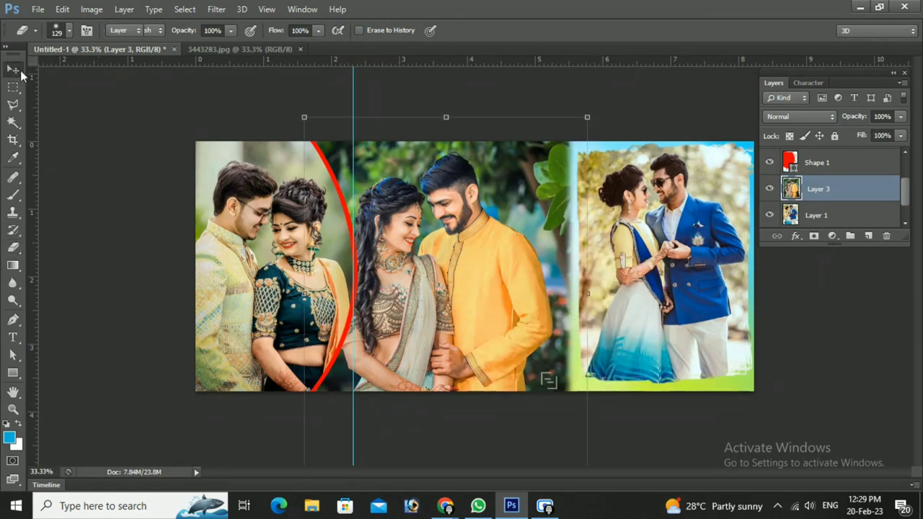
{"action": "key", "text": "shift+Up"}
{"action": "key", "text": "shift+Up"}
{"action": "key", "text": "shift+Up"}
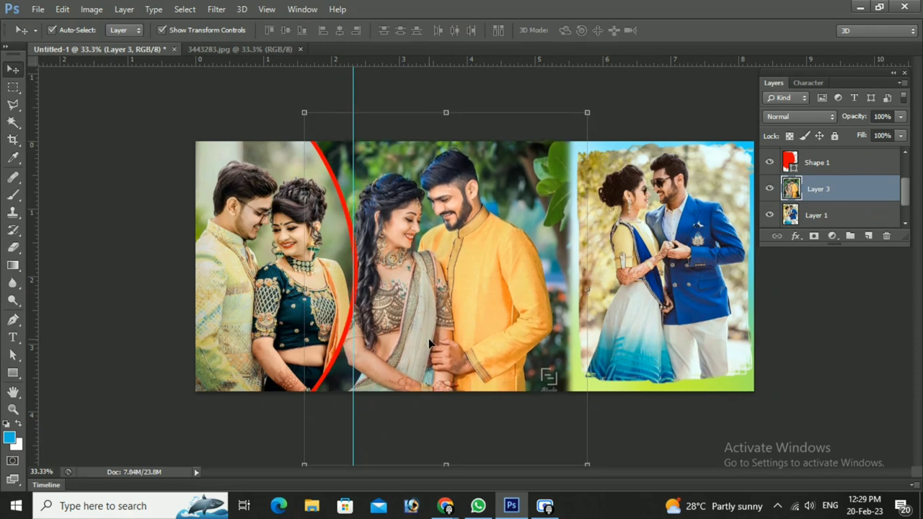
{"action": "key", "text": "shift+Up"}
{"action": "key", "text": "shift+Up"}
{"action": "key", "text": "shift+Up"}
{"action": "key", "text": "shift+Up"}
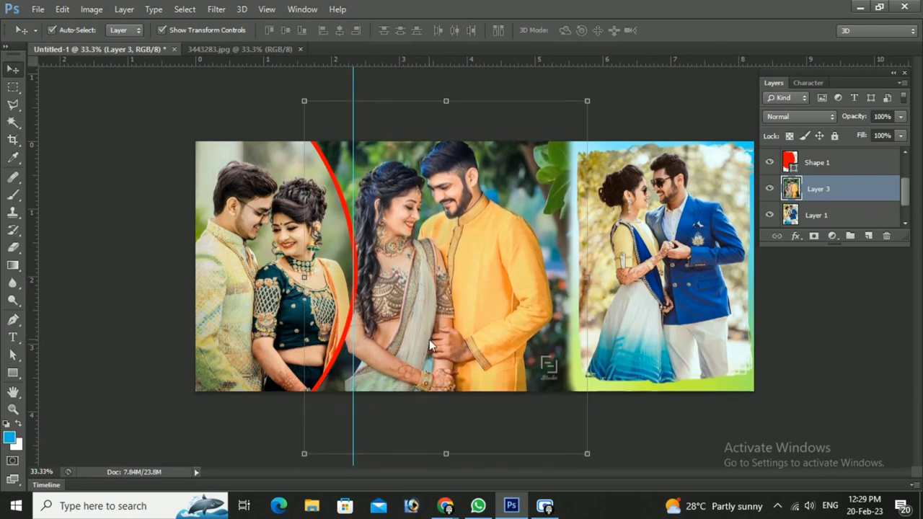
{"action": "key", "text": "shift+Down"}
{"action": "key", "text": "shift+Down"}
{"action": "key", "text": "shift+Down"}
{"action": "key", "text": "Right"}
{"action": "key", "text": "Down"}
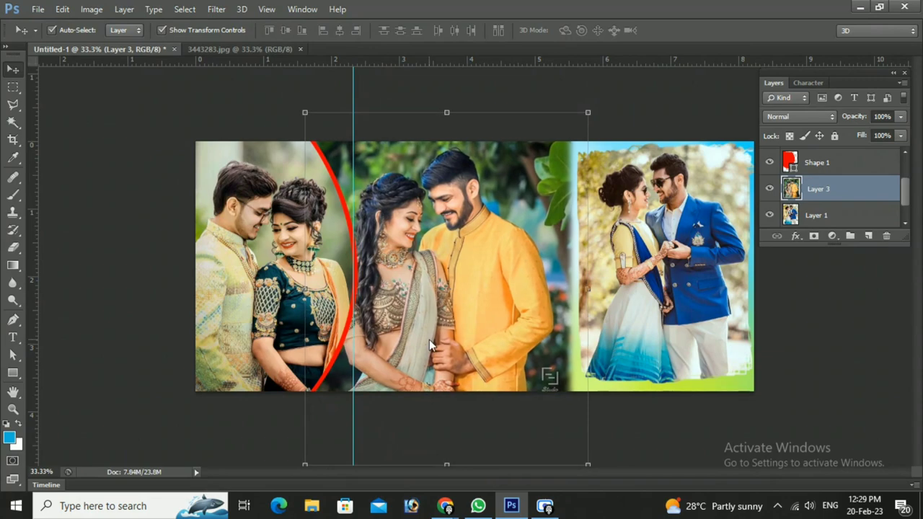
{"action": "key", "text": "Right"}
{"action": "key", "text": "Down"}
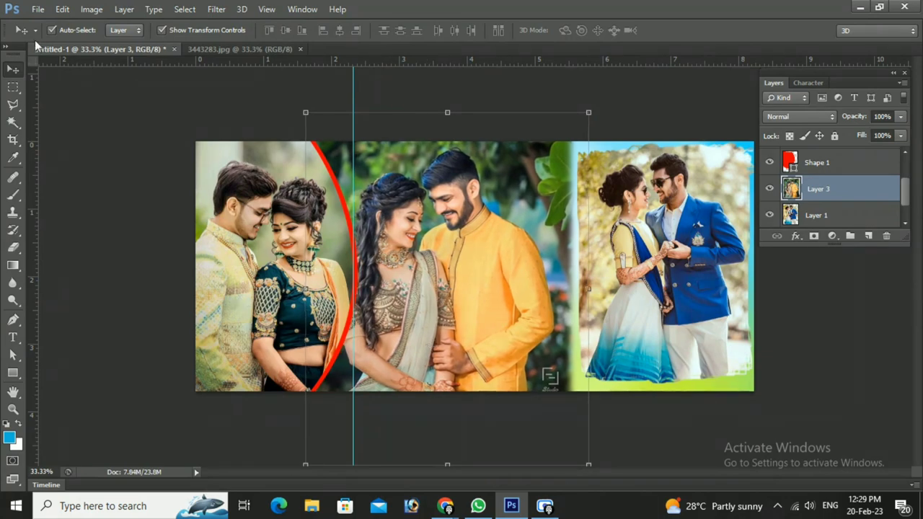
Start File > Open and cancel it without choosing a file
{"action": "left_click", "coordinate": [37, 9]}
{"action": "left_click", "coordinate": [54, 34]}
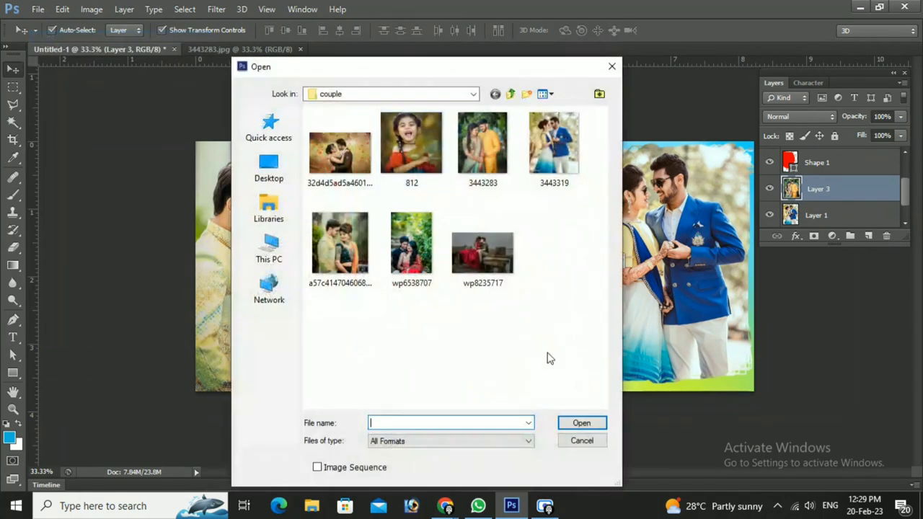
{"action": "left_click", "coordinate": [582, 440]}
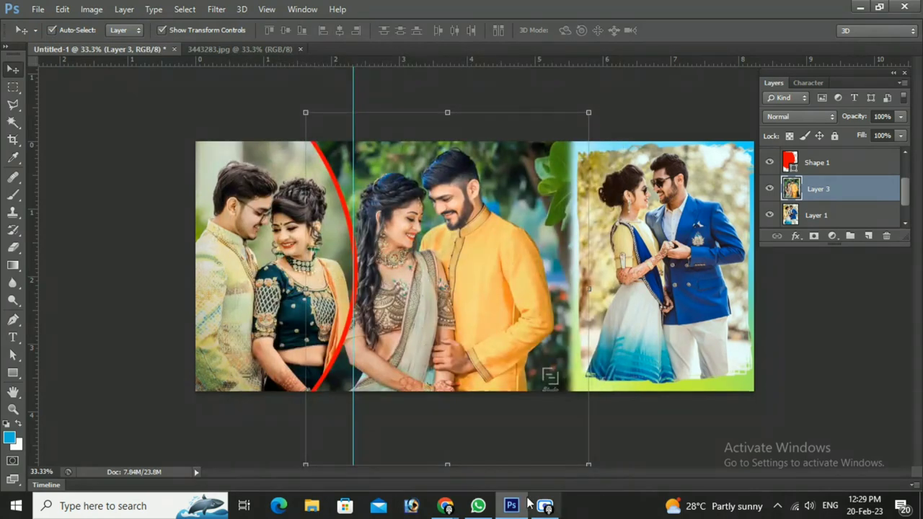
Search Google Images in Chrome for 'flower corner png'
{"action": "mouse_move", "coordinate": [444, 505]}
{"action": "left_click", "coordinate": [470, 441]}
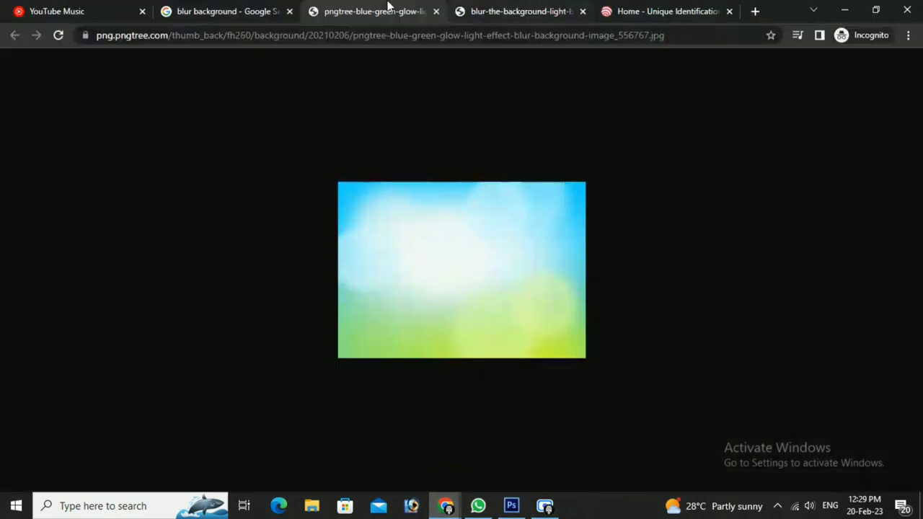
{"action": "left_click", "coordinate": [257, 8]}
{"action": "left_click", "coordinate": [322, 74]}
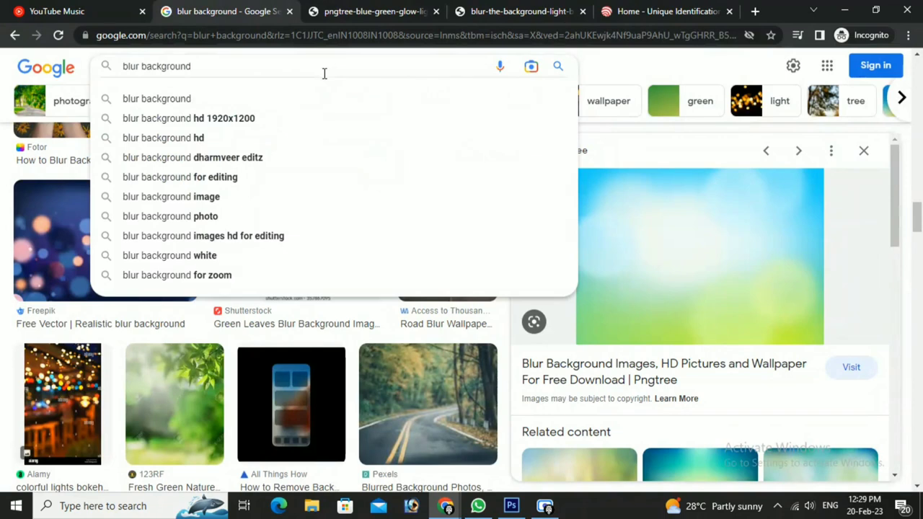
{"action": "key", "text": "BackSpace"}
{"action": "key", "text": "BackSpace"}
{"action": "key", "text": "BackSpace"}
{"action": "key", "text": "BackSpace"}
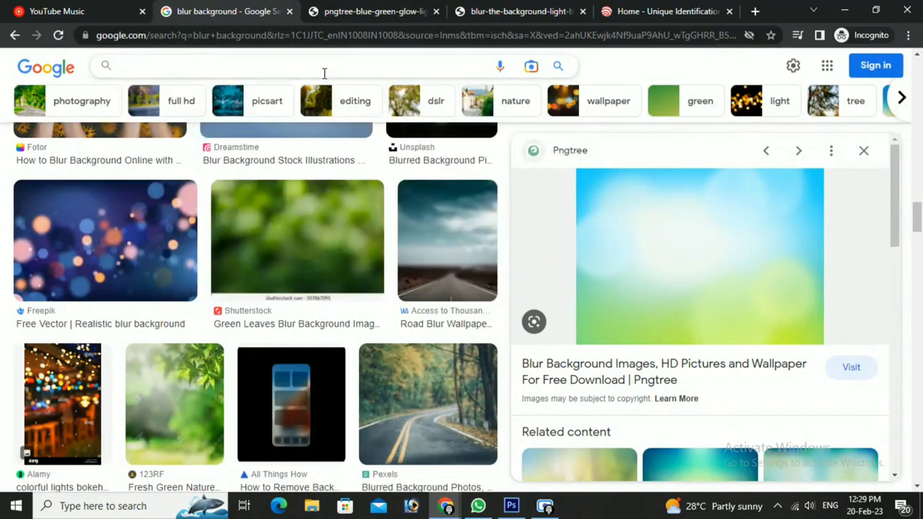
{"action": "type", "text": "flower "}
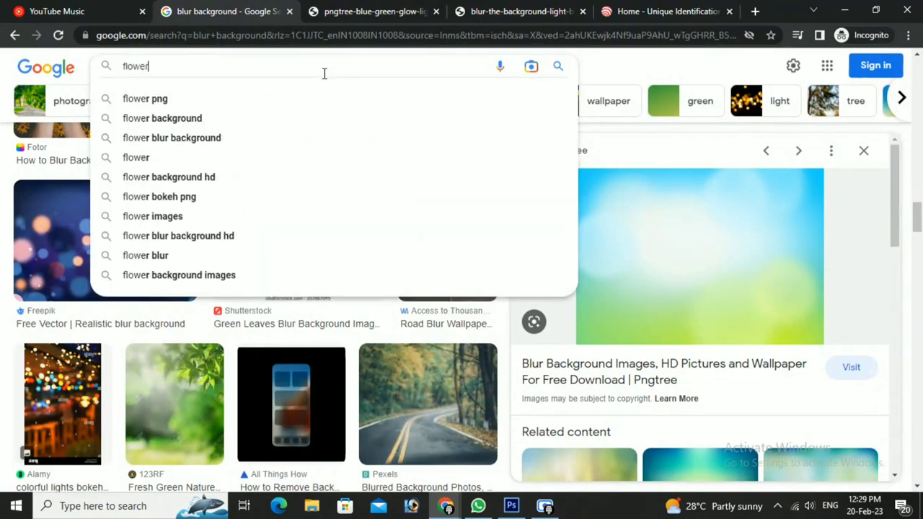
{"action": "type", "text": "cor"}
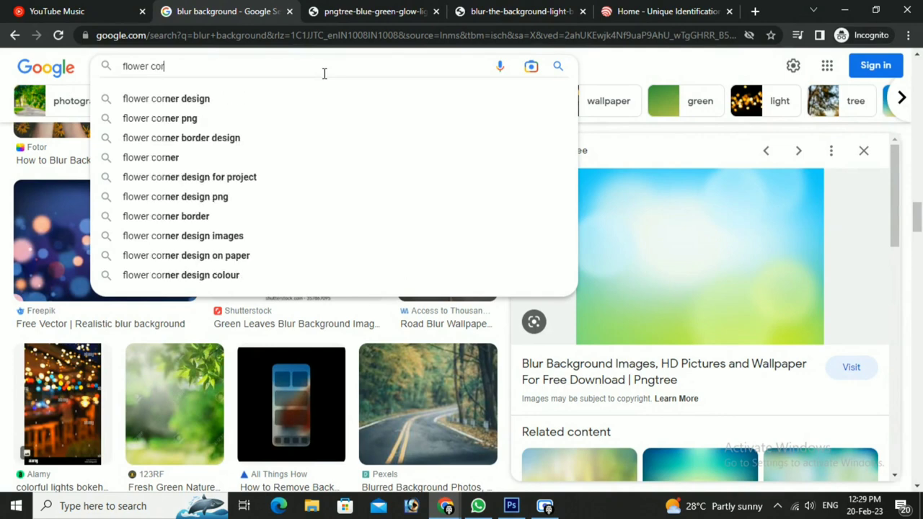
{"action": "type", "text": "ner"}
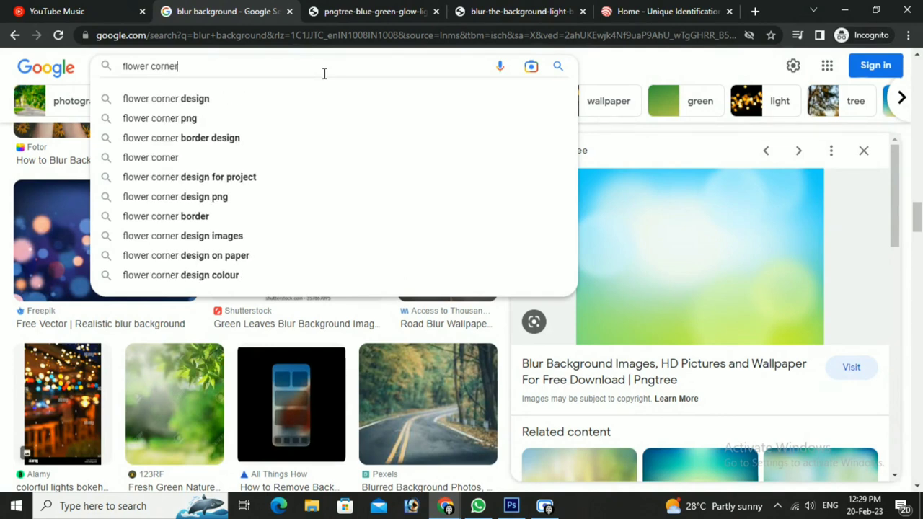
{"action": "key", "text": "Down"}
{"action": "key", "text": "Down"}
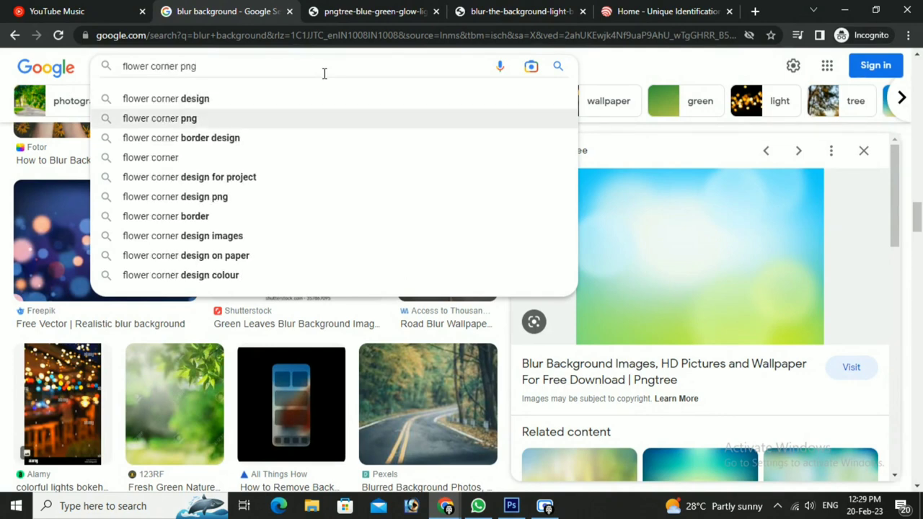
{"action": "key", "text": "Return"}
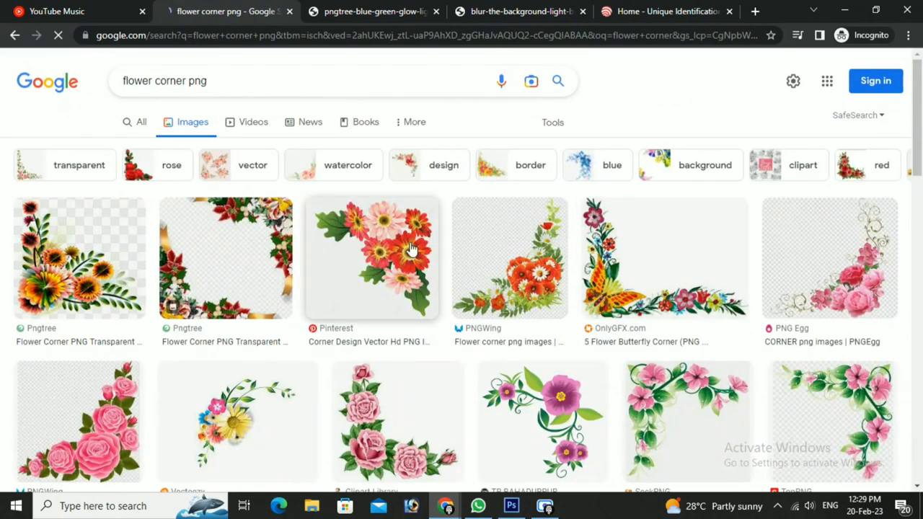
Open the PNGWing pink rose corner full-size in a new tab and copy the image
{"action": "scroll", "coordinate": [411, 248], "scroll_direction": "down", "scroll_amount": 2}
{"action": "scroll", "coordinate": [395, 288], "scroll_direction": "up", "scroll_amount": 2}
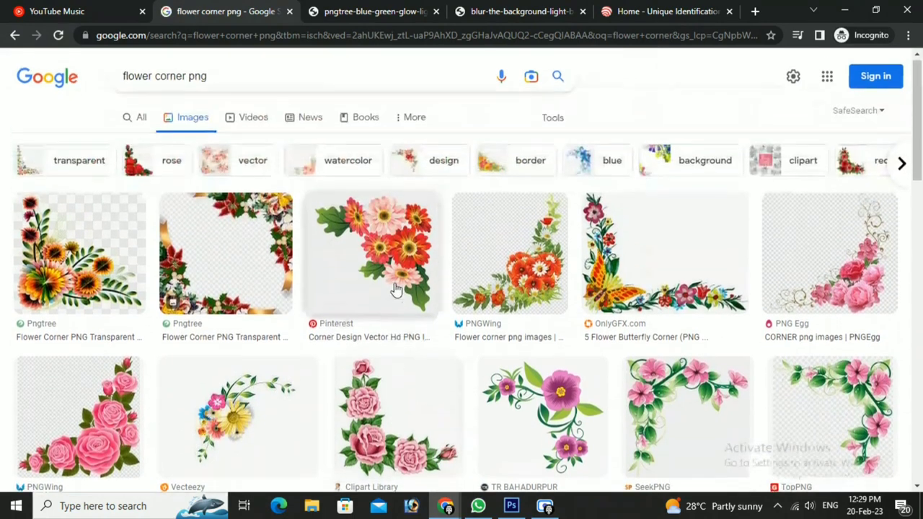
{"action": "scroll", "coordinate": [256, 290], "scroll_direction": "down", "scroll_amount": 1}
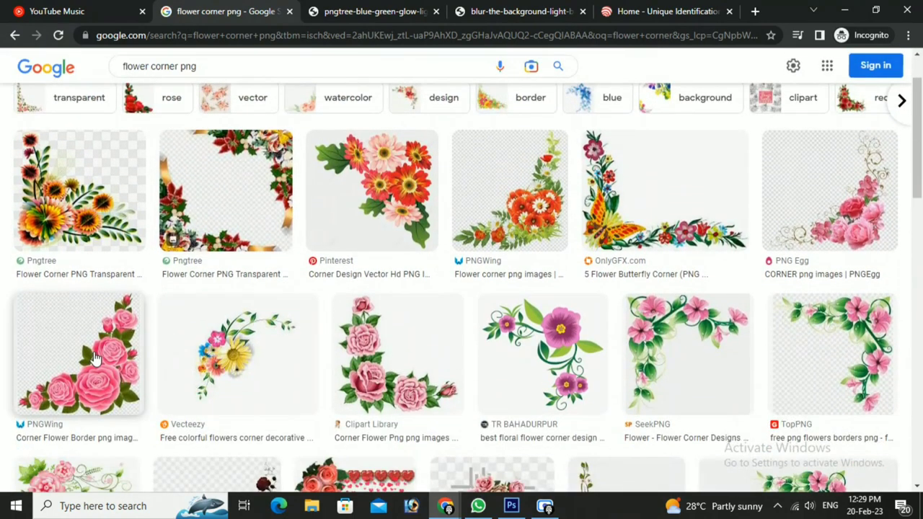
{"action": "left_click", "coordinate": [94, 357]}
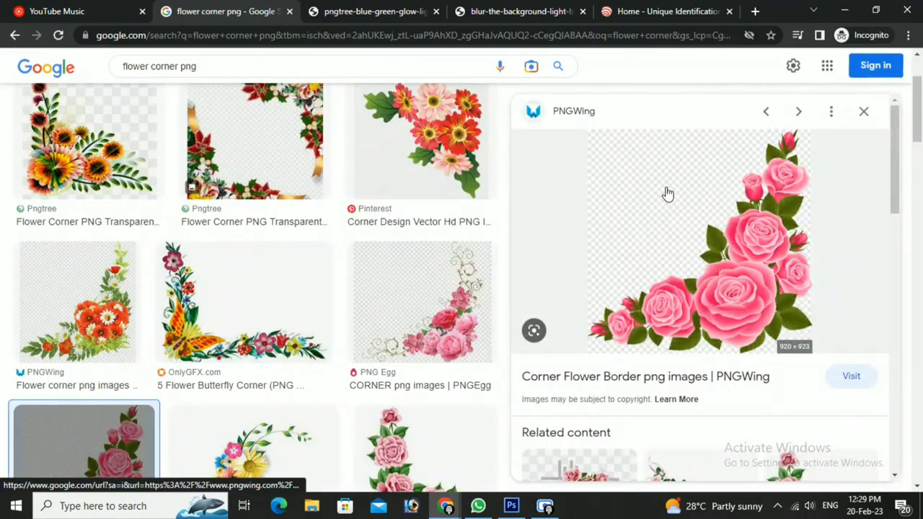
{"action": "right_click", "coordinate": [667, 193]}
{"action": "left_click", "coordinate": [695, 315]}
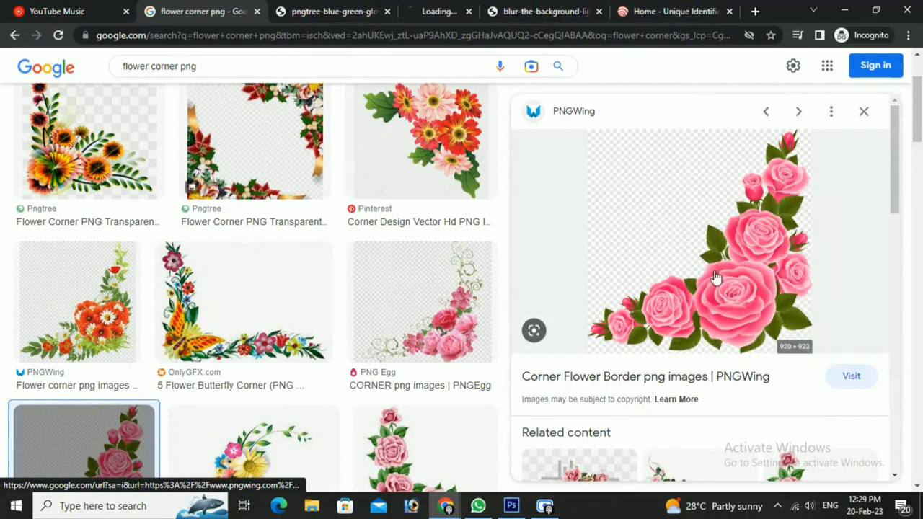
{"action": "left_click", "coordinate": [423, 11]}
{"action": "right_click", "coordinate": [364, 192]}
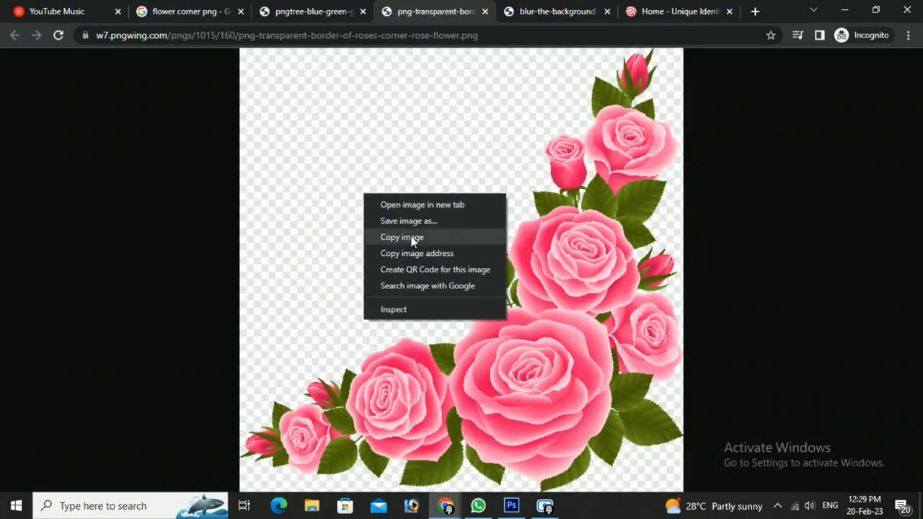
{"action": "left_click", "coordinate": [411, 238]}
{"action": "left_click", "coordinate": [517, 505]}
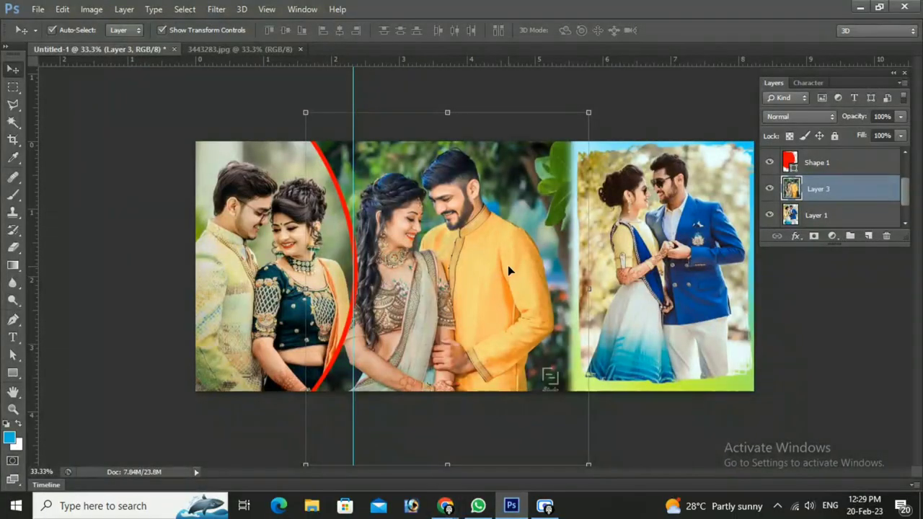
Paste the rose corner as a new layer, zoom in, and try selecting its background
{"action": "key", "text": "ctrl+v"}
{"action": "key", "text": "ctrl+plus"}
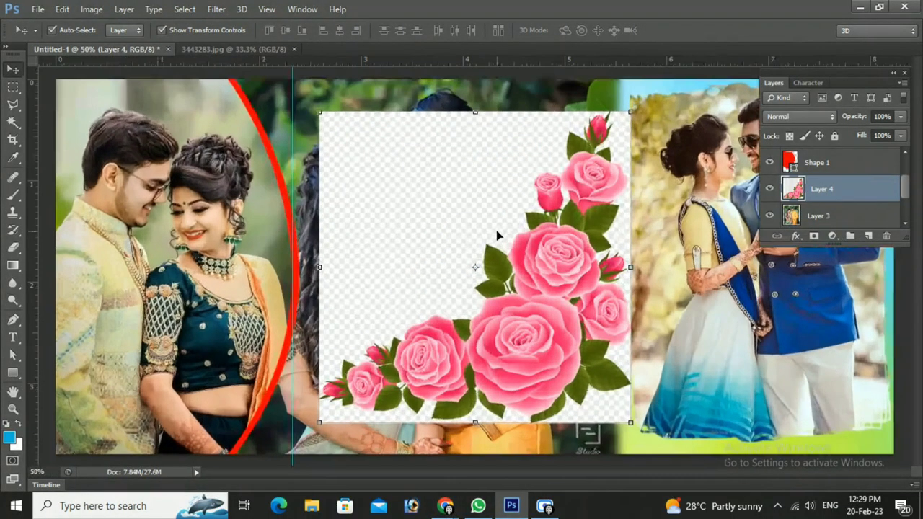
{"action": "left_click", "coordinate": [13, 122]}
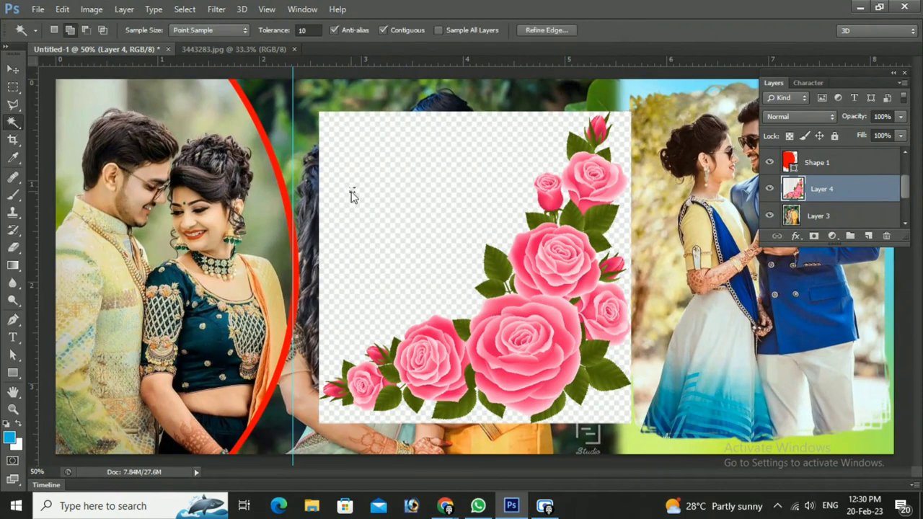
{"action": "left_click", "coordinate": [312, 30]}
{"action": "type", "text": "0"}
{"action": "left_click", "coordinate": [392, 192]}
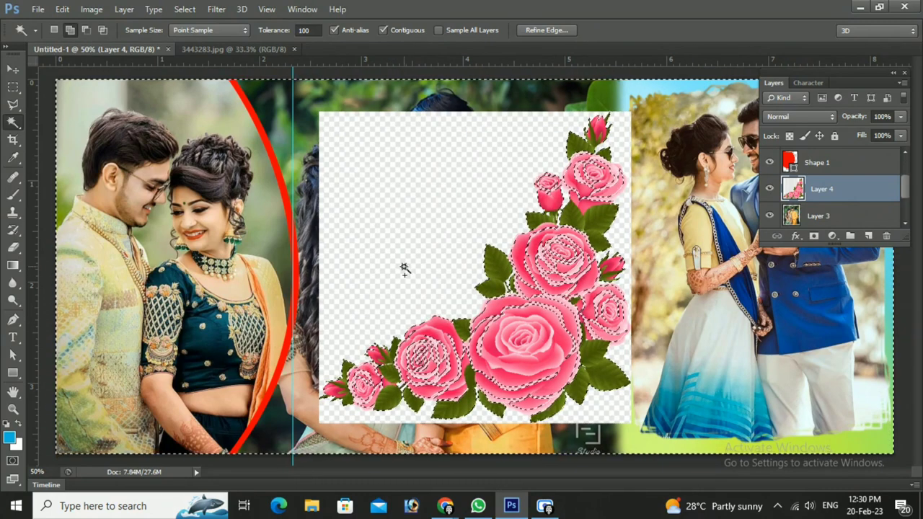
{"action": "key", "text": "ctrl+d"}
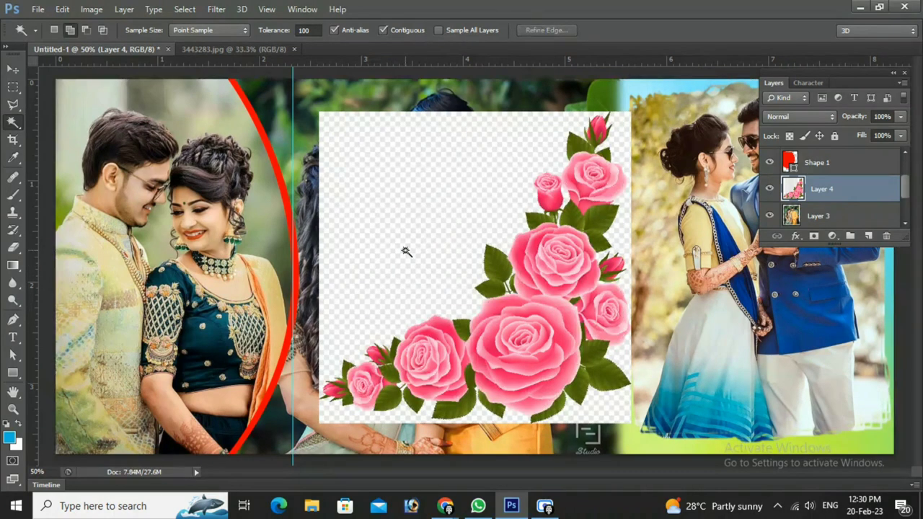
Select the roses' empty background with Magic Wand tolerance 50 and delete it
{"action": "left_click", "coordinate": [405, 249]}
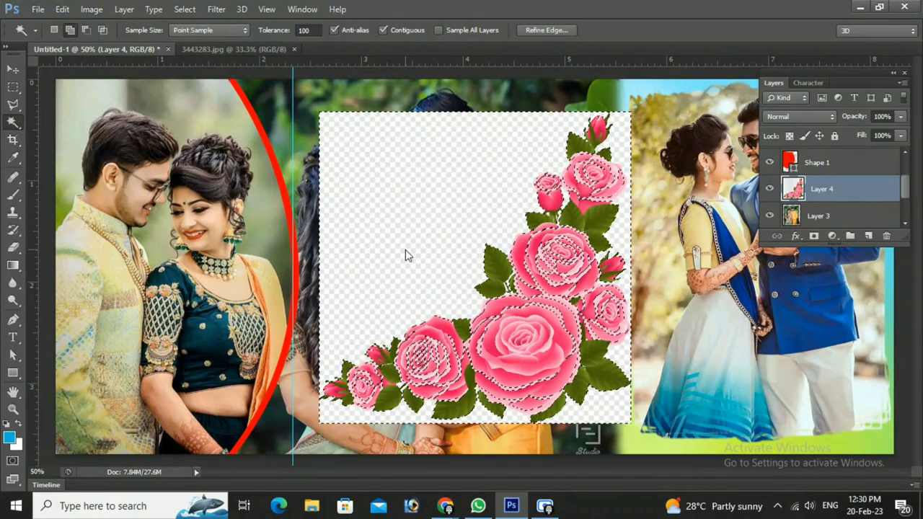
{"action": "key", "text": "ctrl+d"}
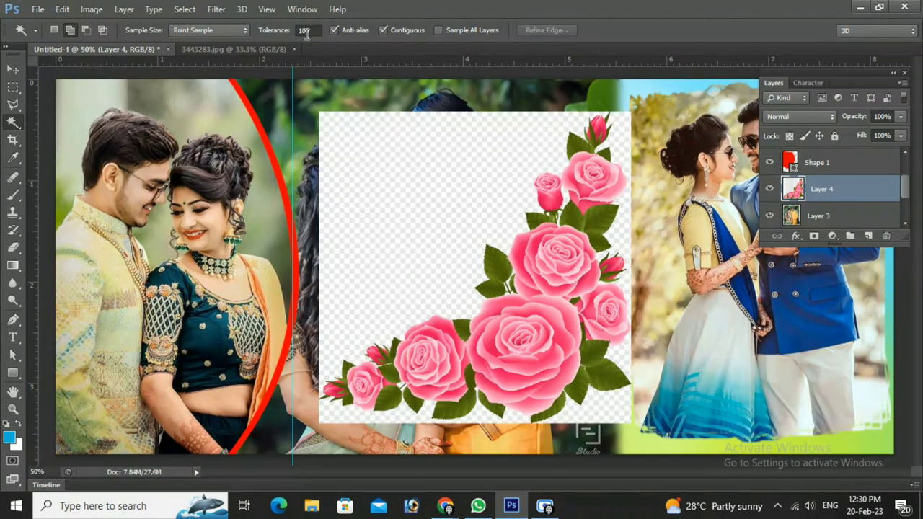
{"action": "type", "text": "50"}
{"action": "left_click", "coordinate": [388, 189]}
{"action": "key", "text": "Delete"}
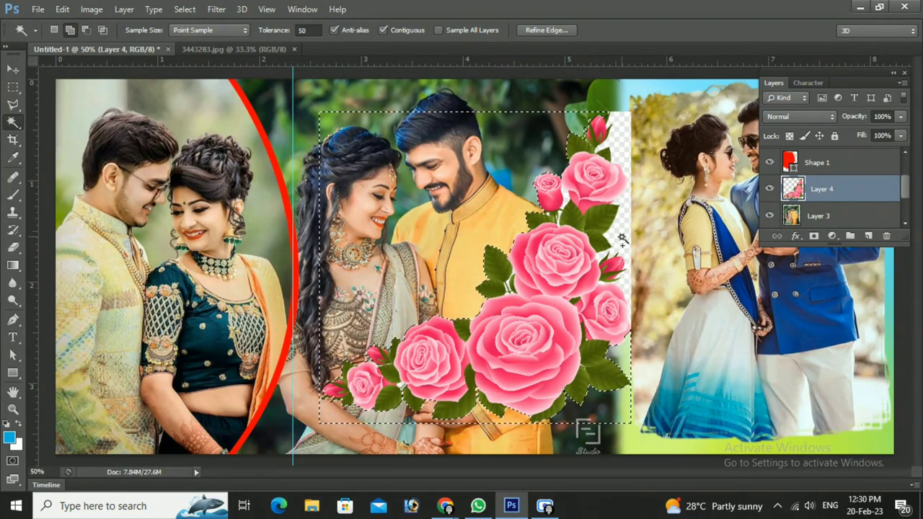
{"action": "left_click", "coordinate": [54, 30]}
Deselect, zoom out, and scale the rose bouquet down to about 82%
{"action": "key", "text": "ctrl+d"}
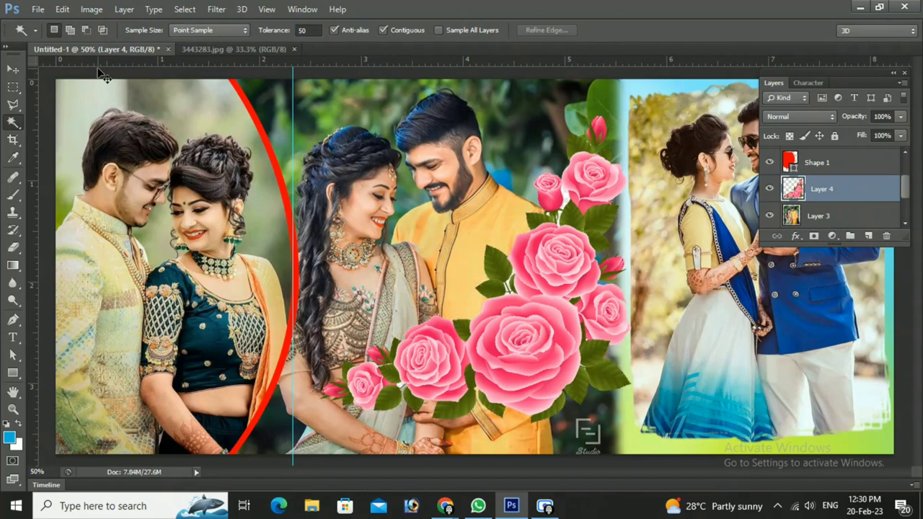
{"action": "key", "text": "ctrl+minus"}
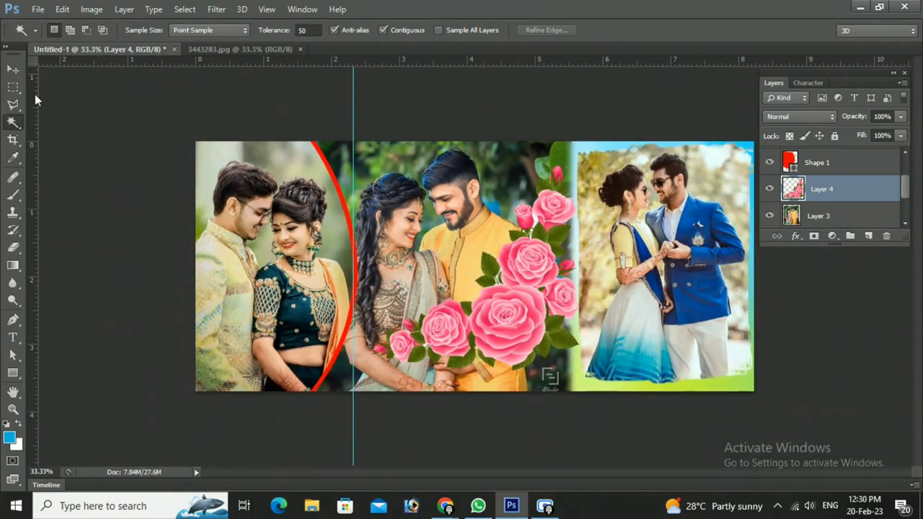
{"action": "left_click", "coordinate": [20, 72]}
{"action": "left_click_drag", "start_coordinate": [510, 328], "coordinate": [475, 316]}
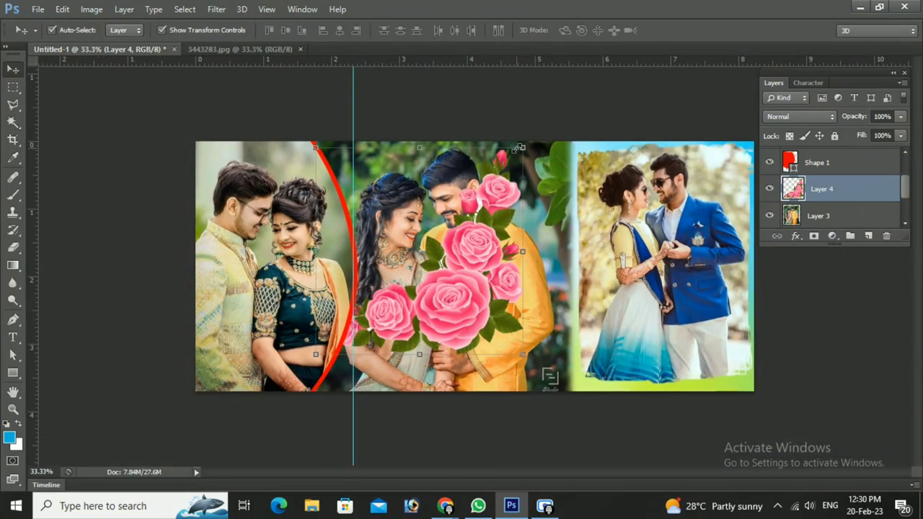
{"action": "key", "text": "ctrl+t"}
{"action": "mouse_move", "coordinate": [543, 151]}
{"action": "left_mouse_down"}
{"action": "mouse_move", "coordinate": [485, 215]}
{"action": "mouse_move", "coordinate": [427, 247]}
{"action": "left_mouse_up"}
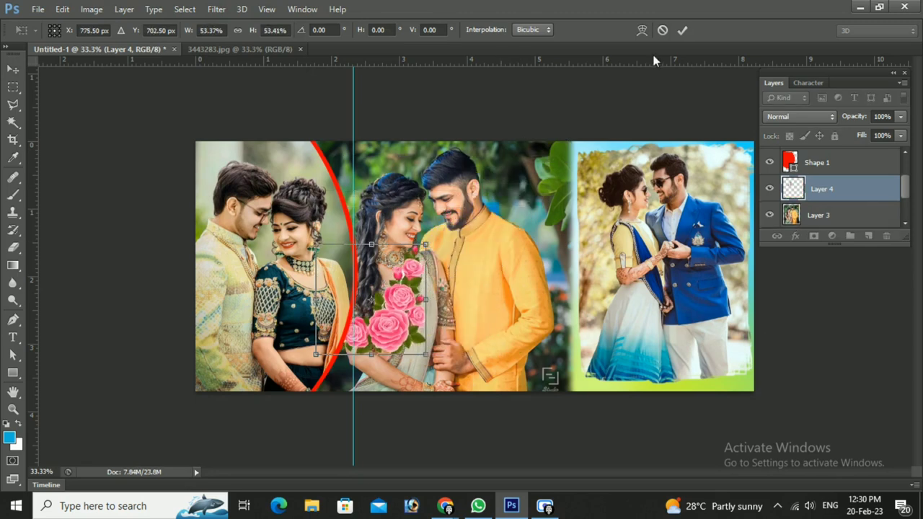
{"action": "left_click", "coordinate": [682, 30]}
Move the rose layer to the top, rotate it 90° into the lower-left corner, and Alt-drag a copy onto the middle photo
{"action": "scroll", "coordinate": [825, 216], "scroll_direction": "up", "scroll_amount": 1}
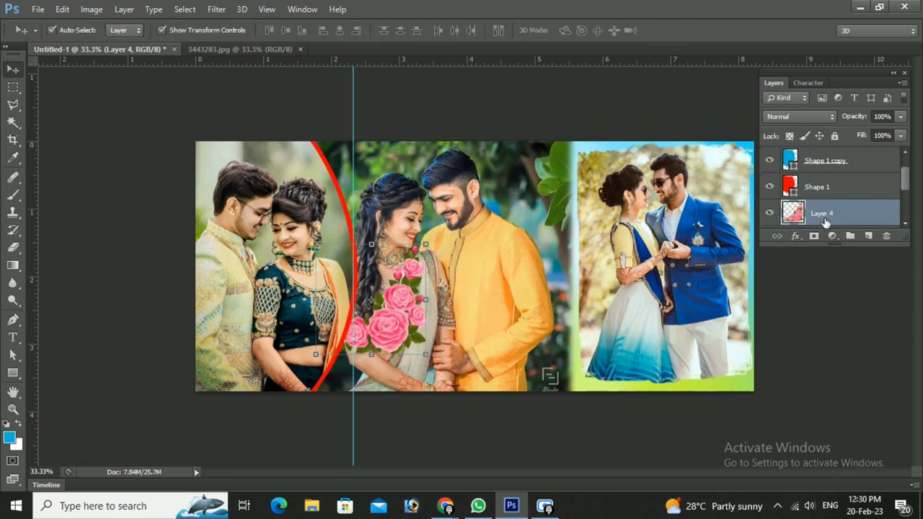
{"action": "left_click_drag", "start_coordinate": [825, 210], "coordinate": [828, 151]}
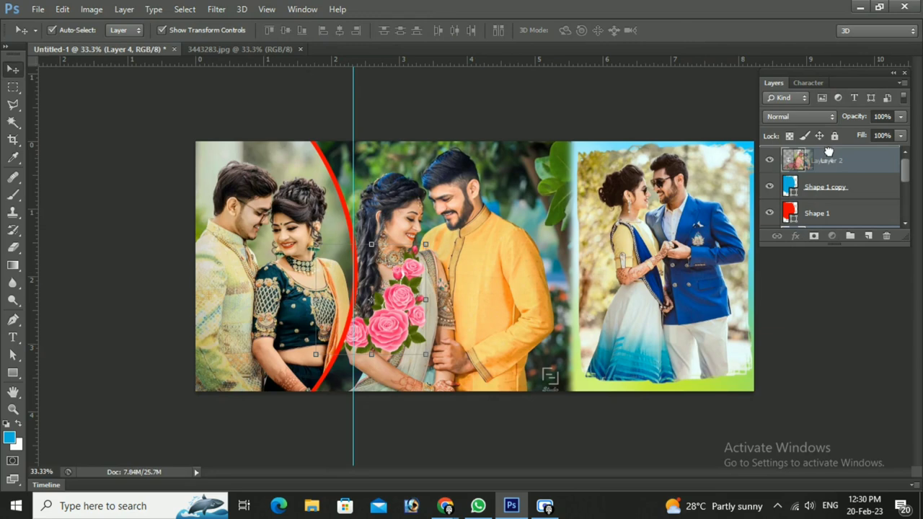
{"action": "left_click_drag", "start_coordinate": [400, 310], "coordinate": [270, 328]}
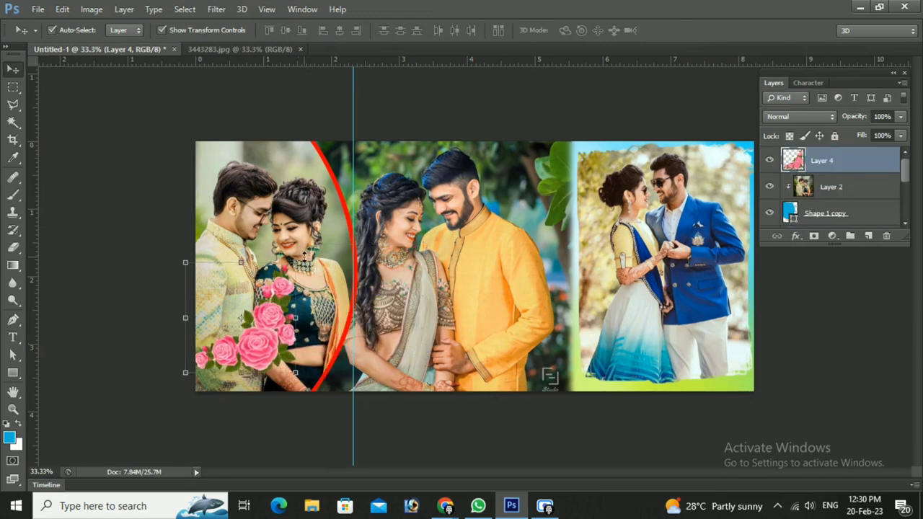
{"action": "key", "text": "ctrl+t"}
{"action": "left_click", "coordinate": [665, 29]}
{"action": "key", "text": "ctrl+t"}
{"action": "mouse_move", "coordinate": [321, 317]}
{"action": "left_mouse_down"}
{"action": "mouse_move", "coordinate": [219, 375]}
{"action": "mouse_move", "coordinate": [247, 357]}
{"action": "left_mouse_up"}
{"action": "left_click", "coordinate": [684, 28]}
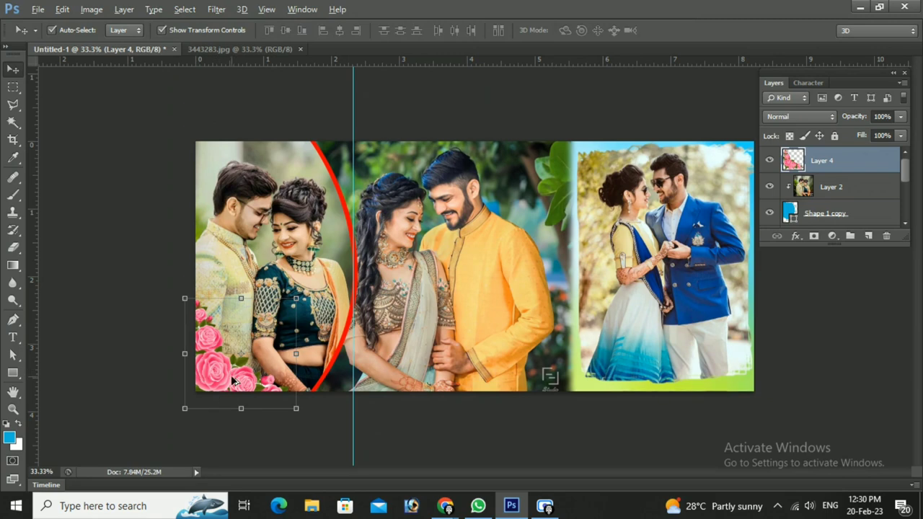
{"action": "key", "text": "alt"}
{"action": "key", "text": "alt"}
{"action": "left_click_drag", "start_coordinate": [232, 379], "coordinate": [437, 228]}
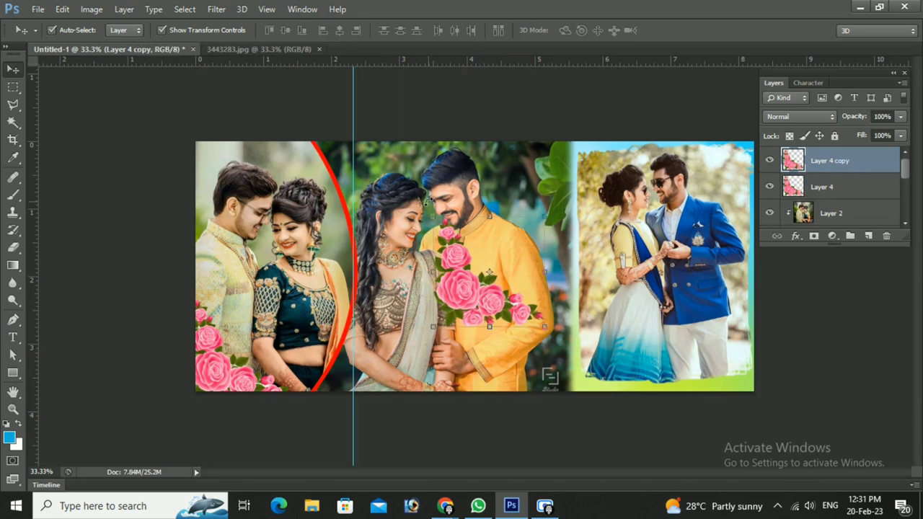
Rotate the Layer 4 copy roses 180° and place them at the right photo's top-right corner
{"action": "key", "text": "ctrl+t"}
{"action": "left_click_drag", "start_coordinate": [487, 187], "coordinate": [510, 302]}
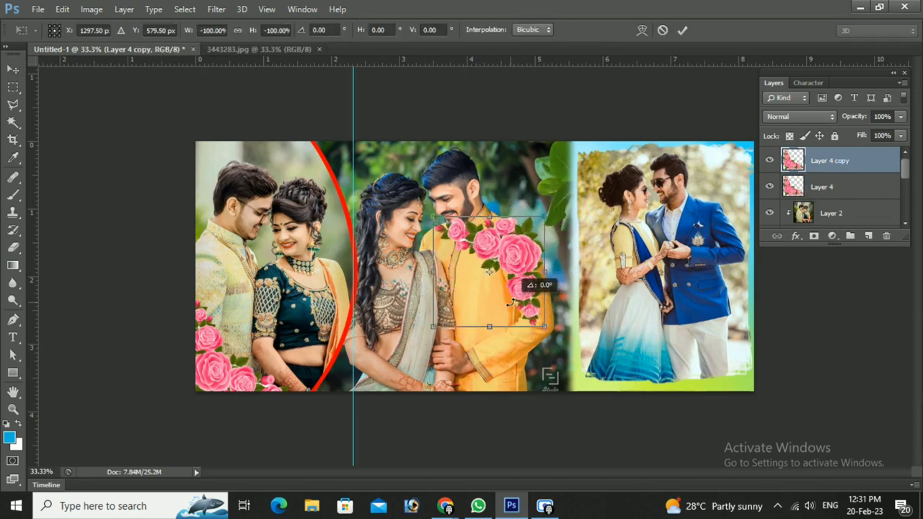
{"action": "left_click_drag", "start_coordinate": [516, 260], "coordinate": [750, 171]}
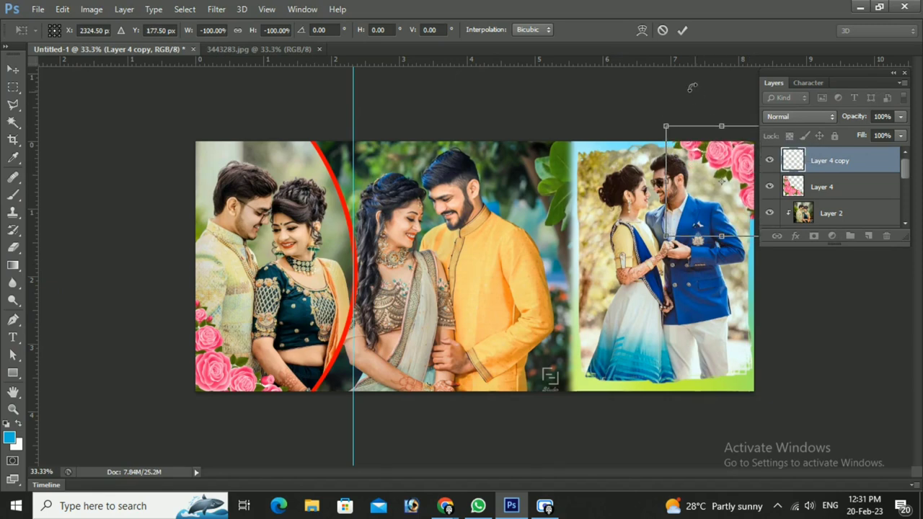
{"action": "left_click", "coordinate": [682, 29]}
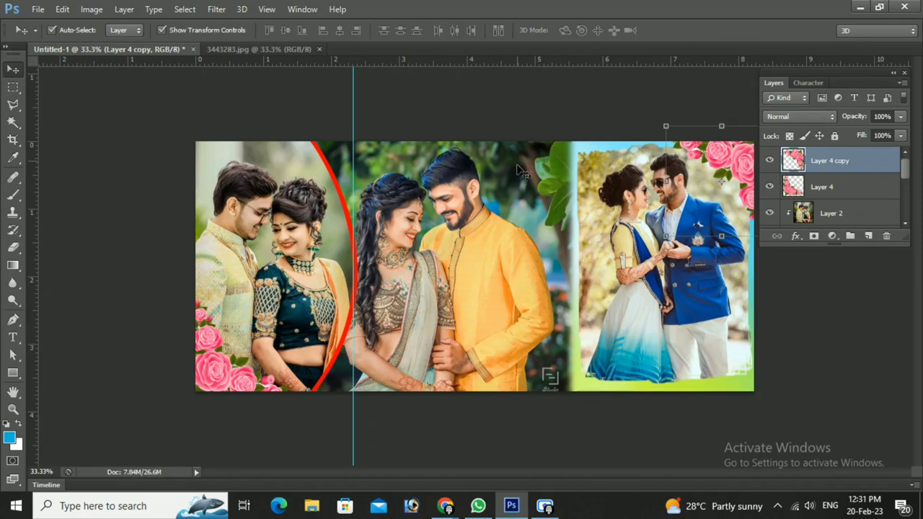
Nudge the right-hand photo layer slightly down and left
{"action": "left_click", "coordinate": [617, 331]}
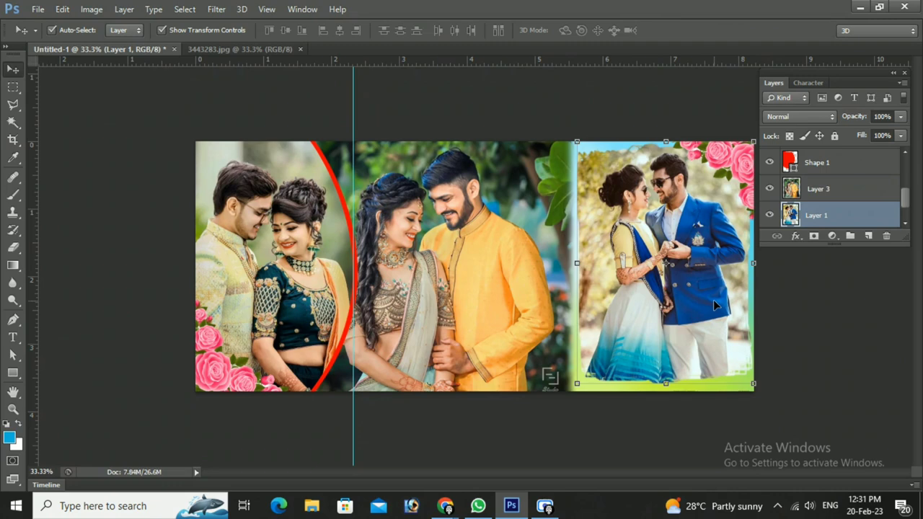
{"action": "key", "text": "Down"}
{"action": "key", "text": "Down"}
{"action": "key", "text": "Left"}
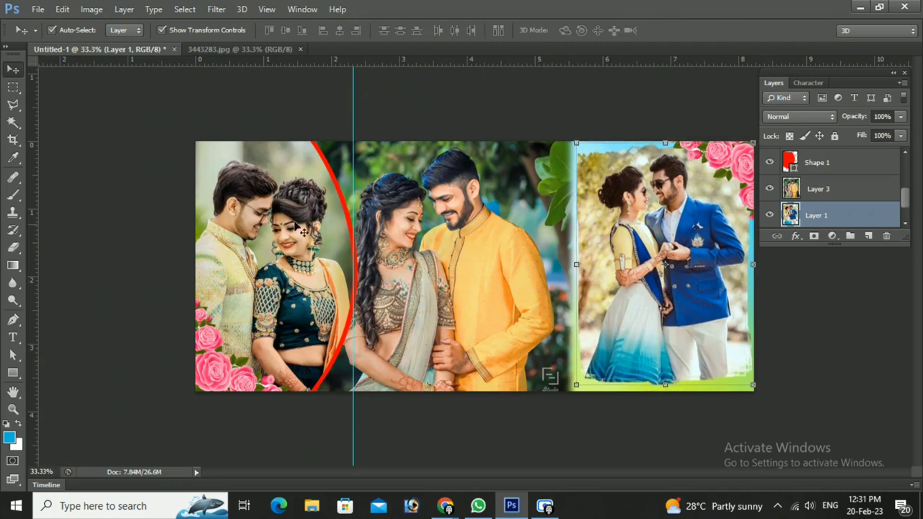
Add black 'Happy Marriage Anniversary' text on the middle photo and raise its layer to the top
{"action": "left_click", "coordinate": [12, 337]}
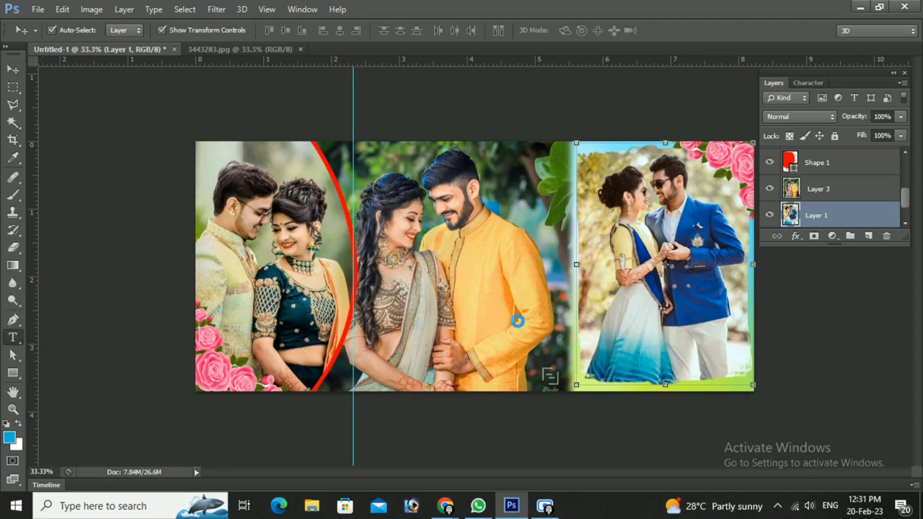
{"action": "left_click", "coordinate": [469, 300]}
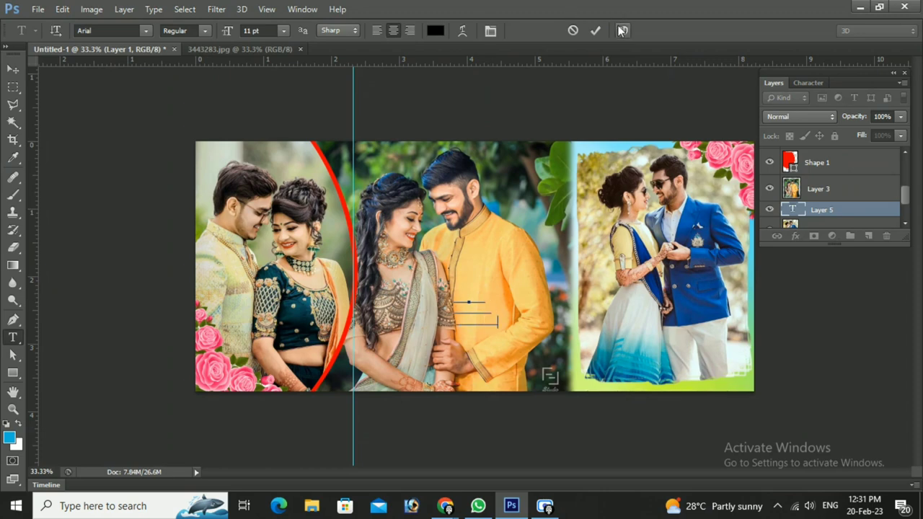
{"action": "left_click", "coordinate": [595, 31]}
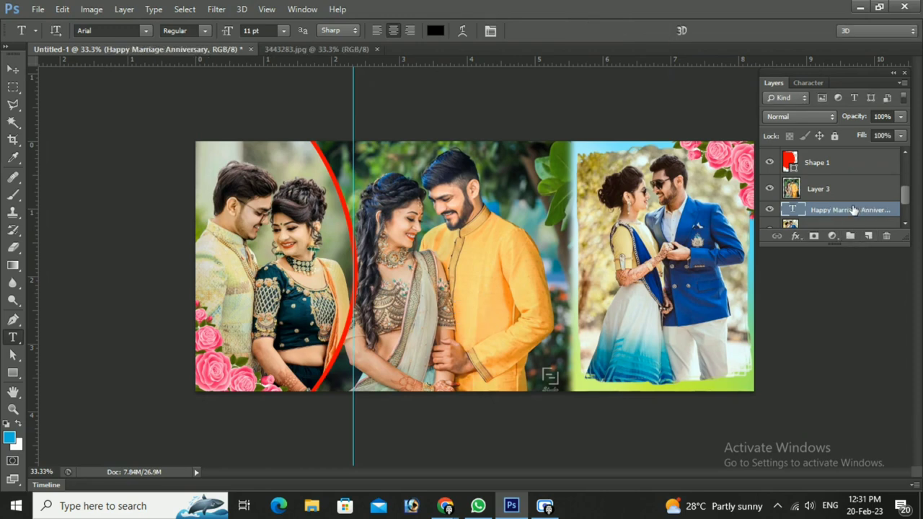
{"action": "left_click_drag", "start_coordinate": [852, 210], "coordinate": [844, 173]}
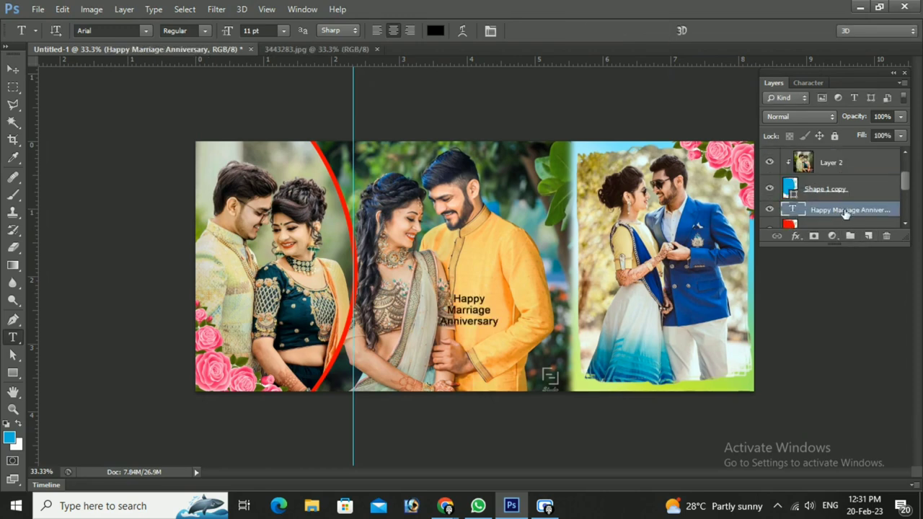
{"action": "left_click_drag", "start_coordinate": [845, 212], "coordinate": [836, 153]}
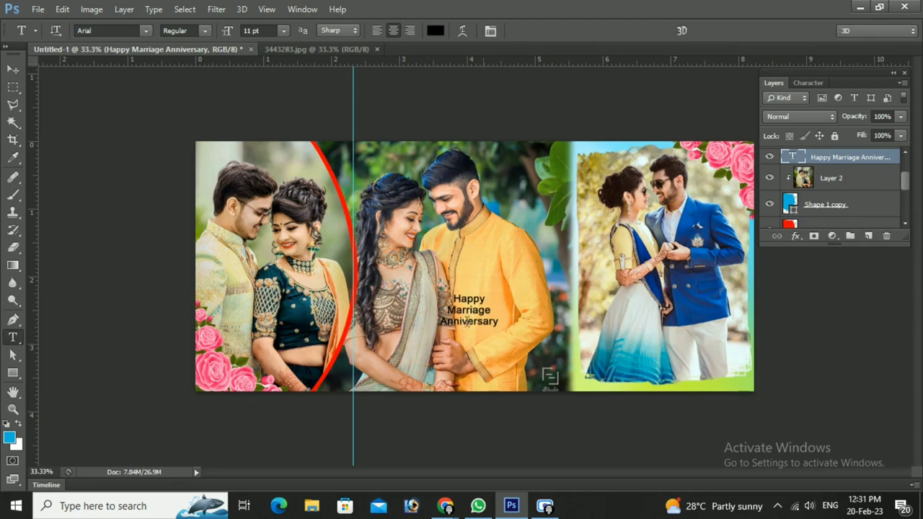
Enlarge the anniversary title to about 287% and move it lower on the centre photo
{"action": "left_click", "coordinate": [13, 69]}
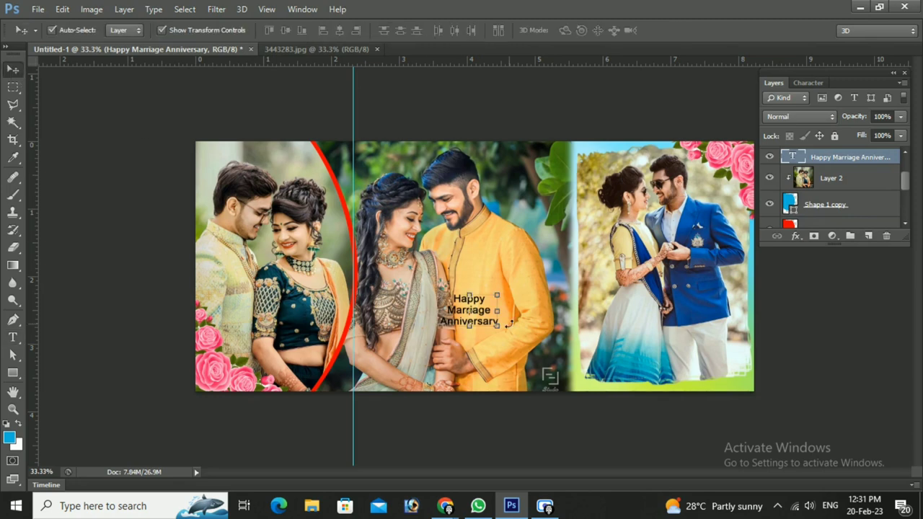
{"action": "left_click_drag", "start_coordinate": [502, 328], "coordinate": [552, 358]}
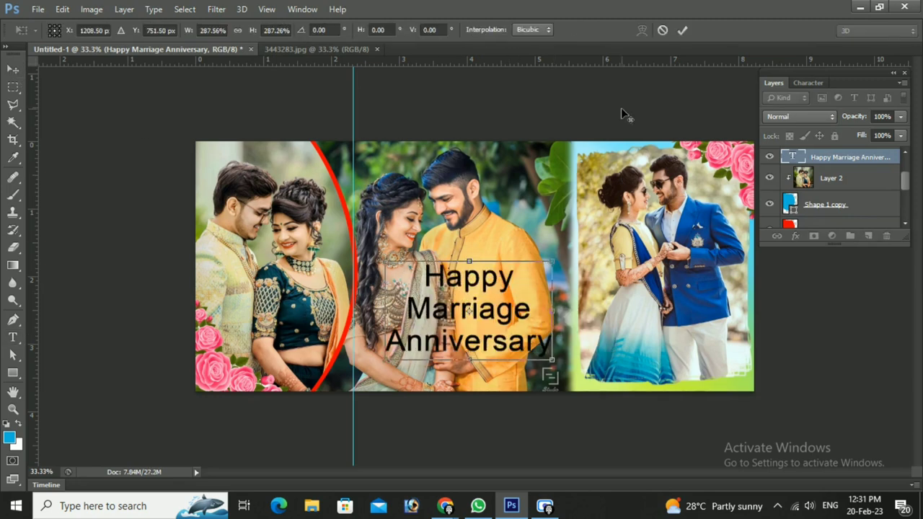
{"action": "left_click", "coordinate": [684, 31]}
{"action": "left_click_drag", "start_coordinate": [573, 293], "coordinate": [566, 317]}
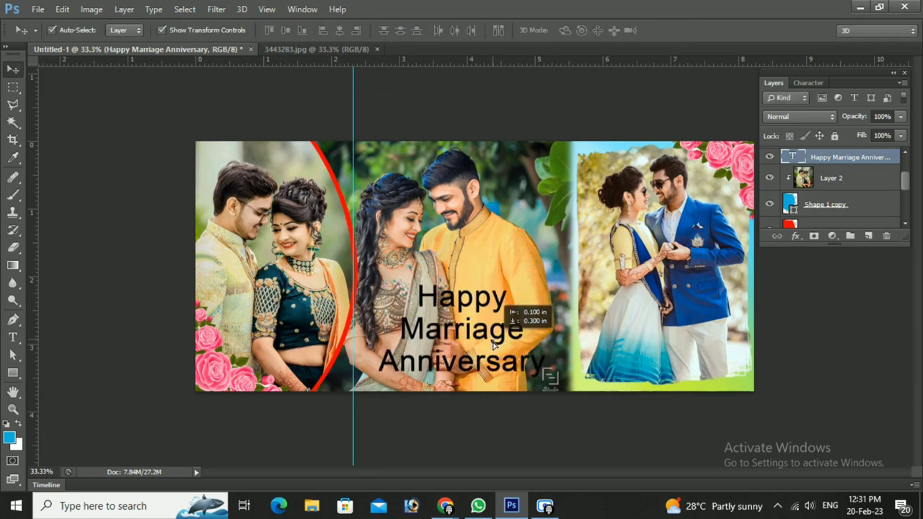
Set the anniversary heading's font to Amazing Kids
{"action": "left_click", "coordinate": [813, 84]}
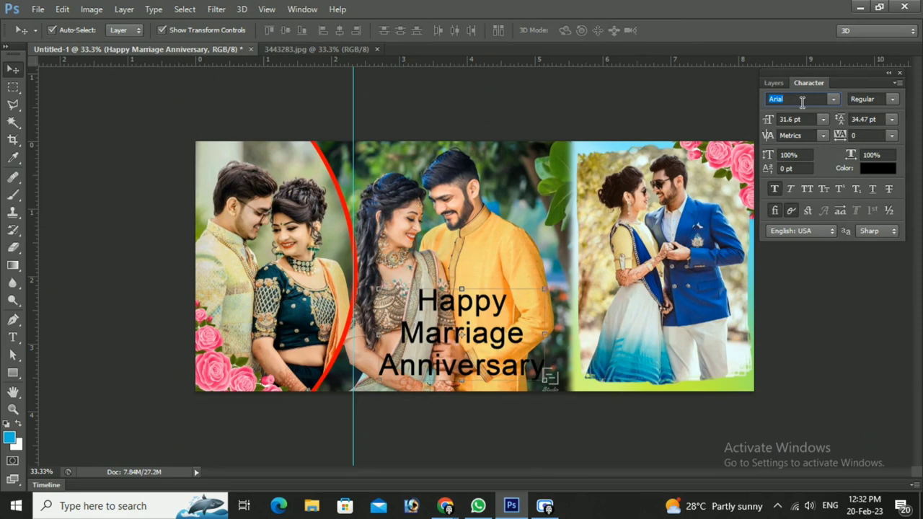
{"action": "type", "text": "Amazing Kids"}
{"action": "key", "text": "Return"}
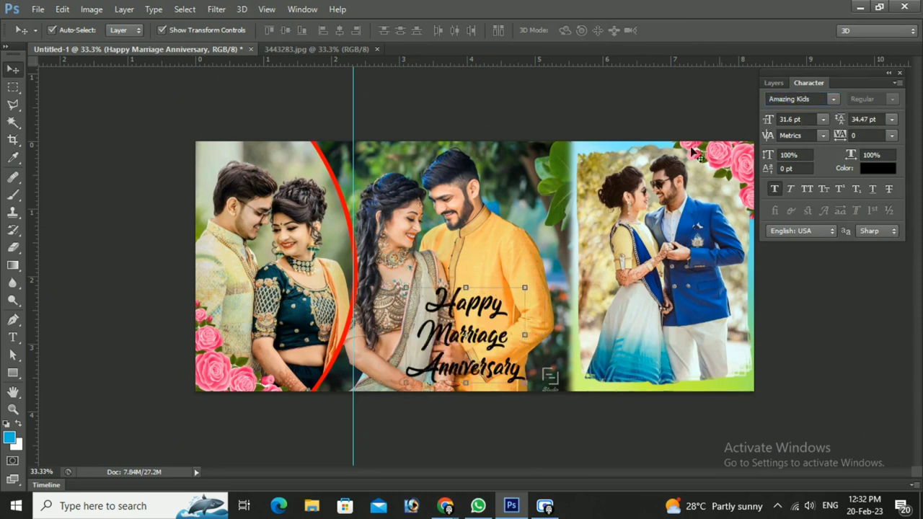
Colour the heading white (ffffff) and return to the Layers list
{"action": "left_click", "coordinate": [888, 171]}
{"action": "type", "text": "ffffff"}
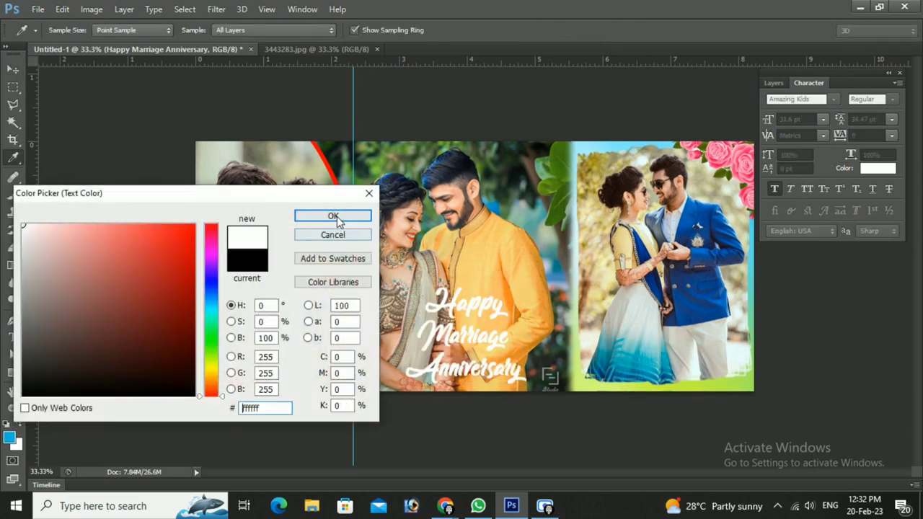
{"action": "left_click", "coordinate": [333, 215]}
{"action": "key", "text": "v"}
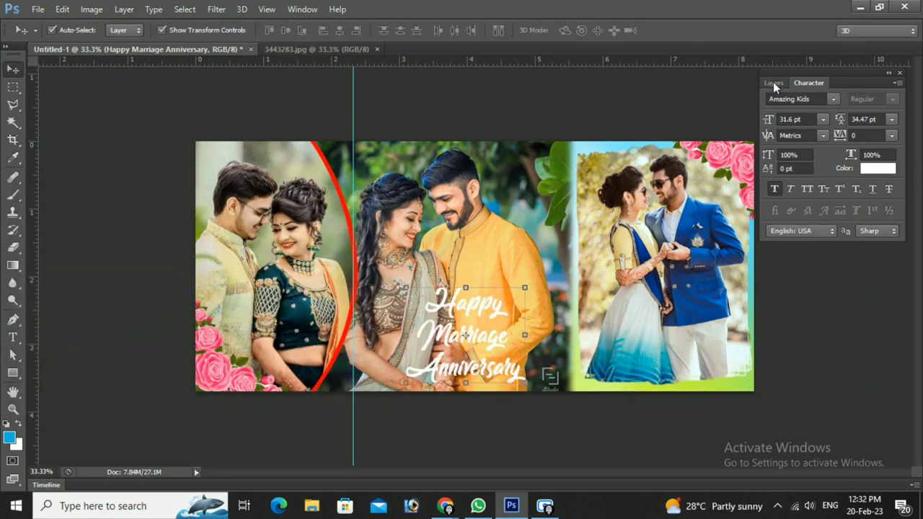
{"action": "left_click", "coordinate": [774, 83]}
Give the anniversary heading a red (ff0000) Stroke layer style
{"action": "left_click", "coordinate": [796, 236]}
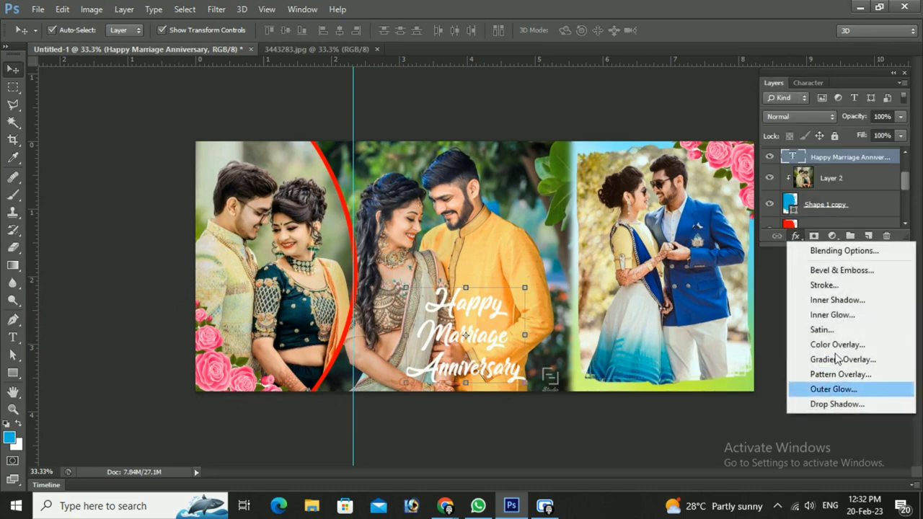
{"action": "left_click", "coordinate": [821, 284]}
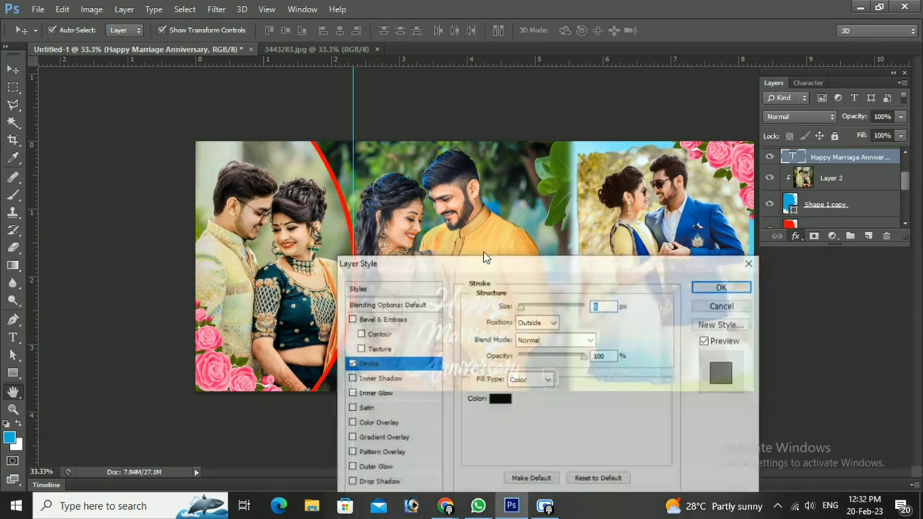
{"action": "left_click", "coordinate": [500, 398]}
{"action": "type", "text": "ff0000"}
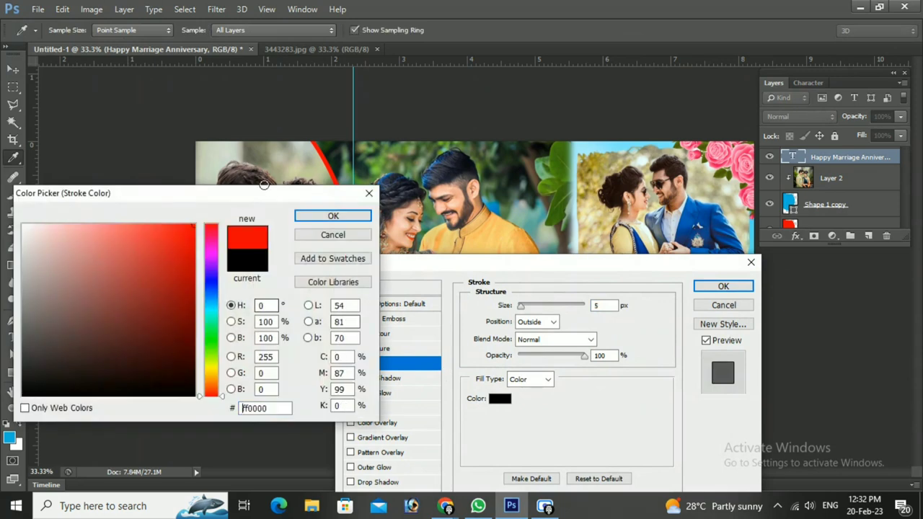
{"action": "left_click", "coordinate": [333, 215]}
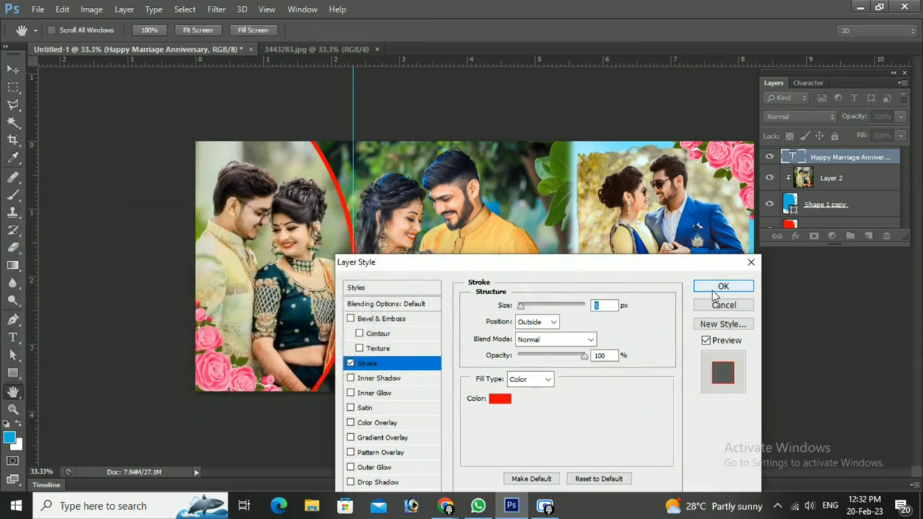
{"action": "left_click_drag", "start_coordinate": [637, 263], "coordinate": [303, 161]}
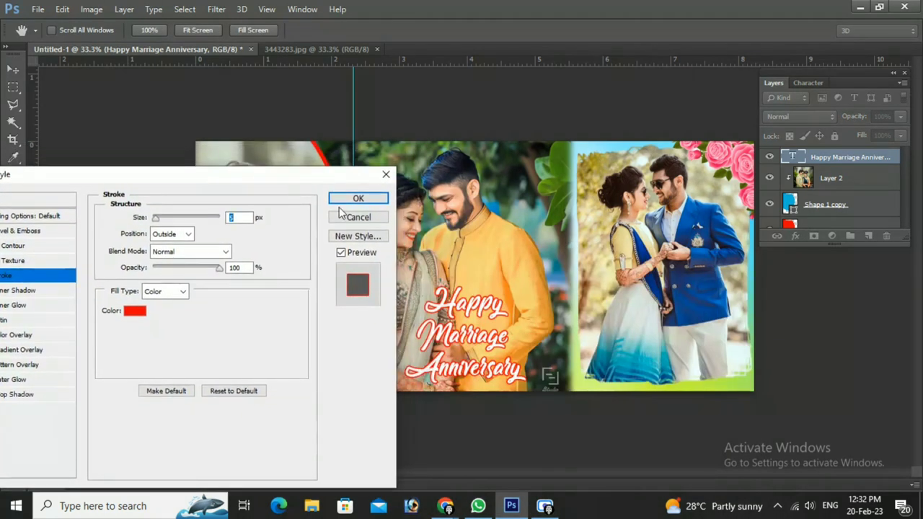
{"action": "left_click", "coordinate": [358, 199]}
Make the heading slightly shorter and wider, then shift it slightly left
{"action": "left_click_drag", "start_coordinate": [465, 287], "coordinate": [505, 307]}
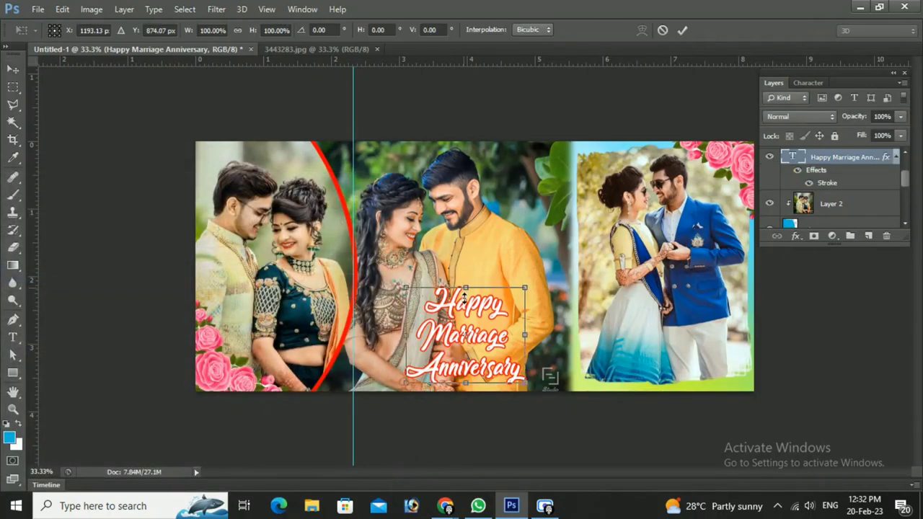
{"action": "left_click_drag", "start_coordinate": [527, 353], "coordinate": [563, 351]}
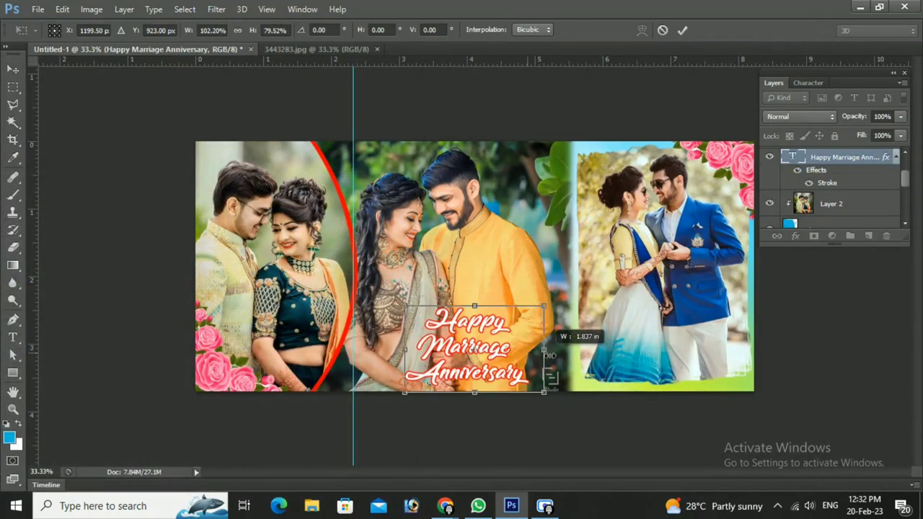
{"action": "left_click", "coordinate": [682, 32]}
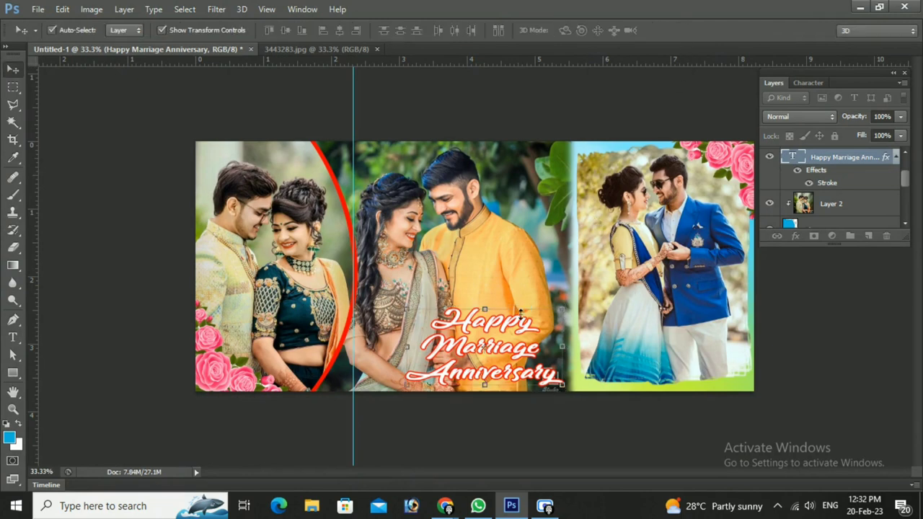
{"action": "mouse_move", "coordinate": [510, 343]}
{"action": "left_mouse_down"}
{"action": "mouse_move", "coordinate": [462, 347]}
{"action": "mouse_move", "coordinate": [483, 344]}
{"action": "left_mouse_up"}
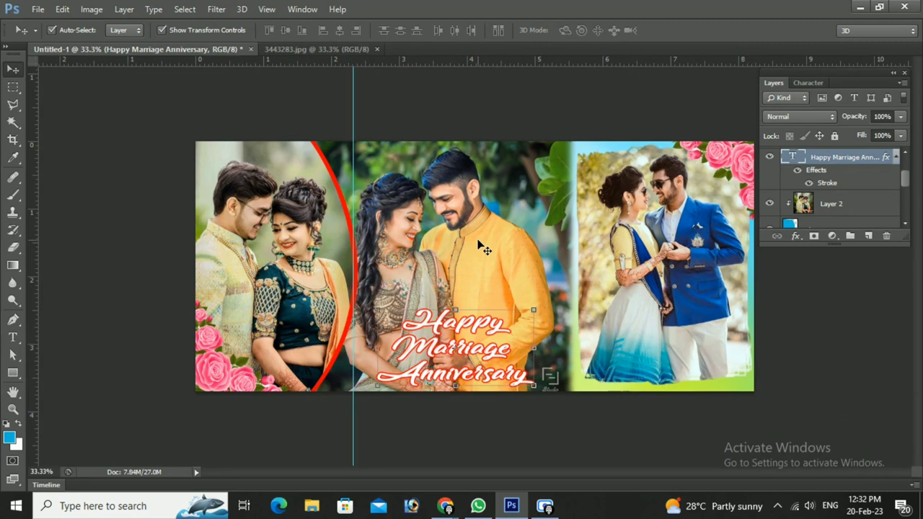
Merge visible layers into one Background and raise Brightness/Contrast contrast to 21
{"action": "key", "text": "ctrl+shift+e"}
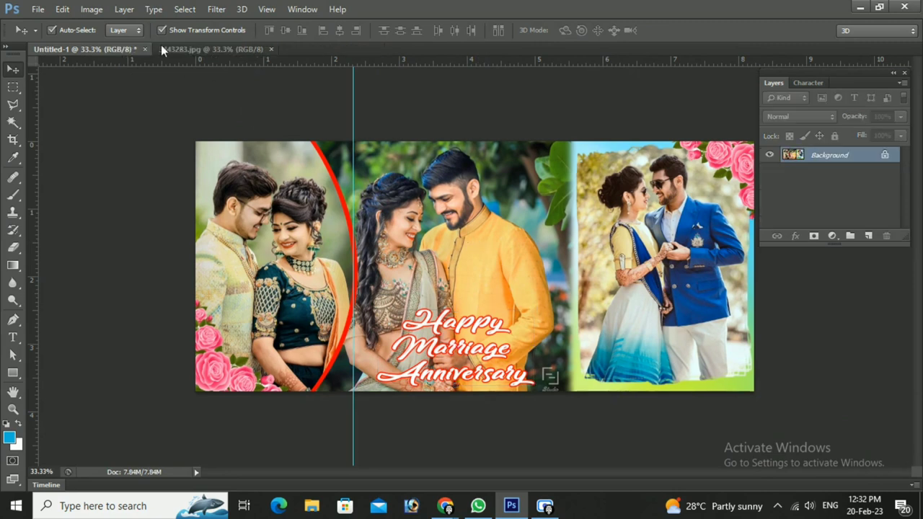
{"action": "left_click", "coordinate": [91, 9]}
{"action": "mouse_move", "coordinate": [112, 43]}
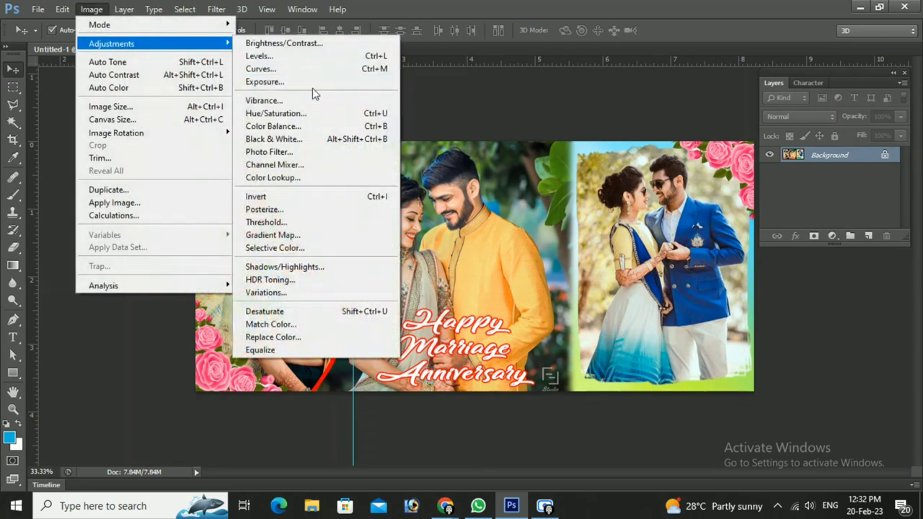
{"action": "left_click", "coordinate": [297, 43]}
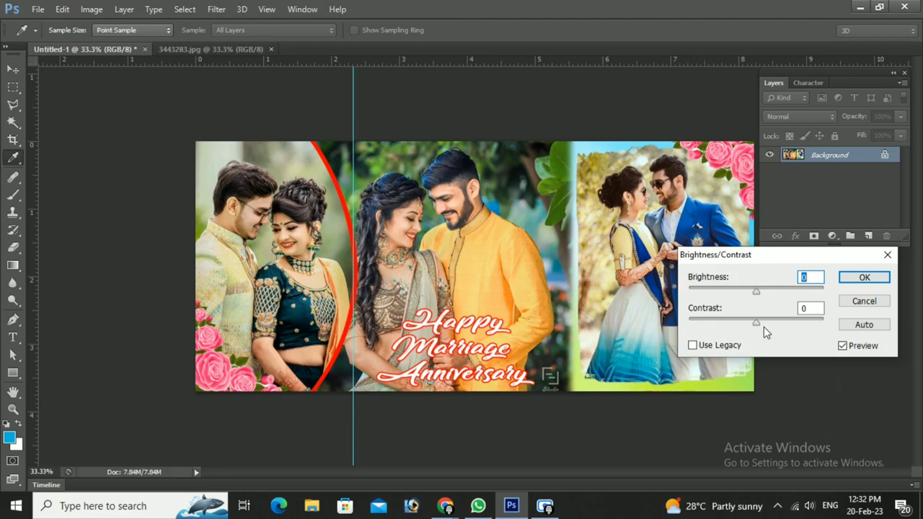
{"action": "mouse_move", "coordinate": [756, 321]}
{"action": "left_mouse_down"}
{"action": "mouse_move", "coordinate": [786, 329]}
{"action": "mouse_move", "coordinate": [769, 326]}
{"action": "left_mouse_up"}
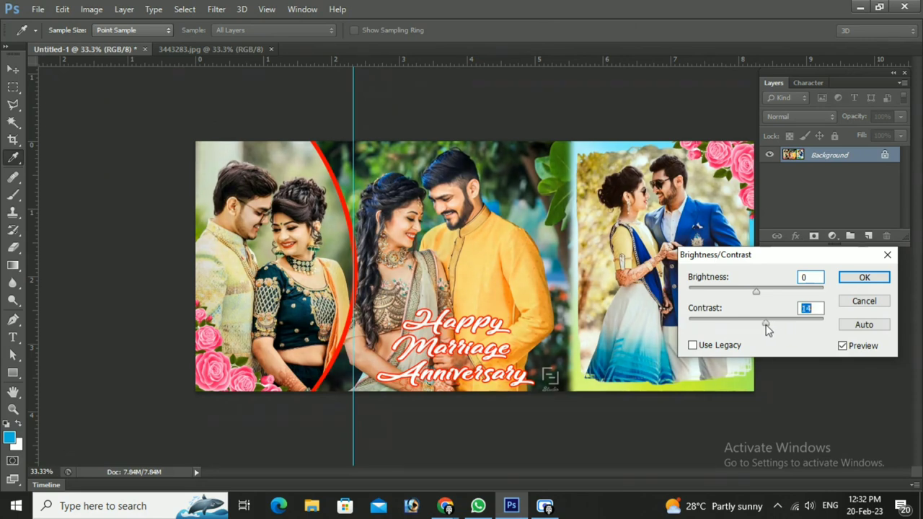
{"action": "left_click", "coordinate": [865, 278]}
Create a new blank 210 x 297 mm A4 document
{"action": "key", "text": "v"}
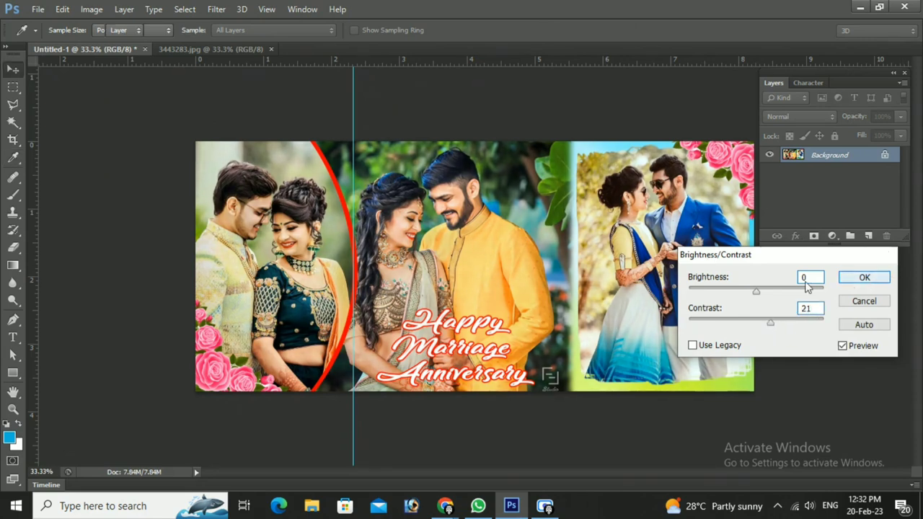
{"action": "key", "text": "ctrl+n"}
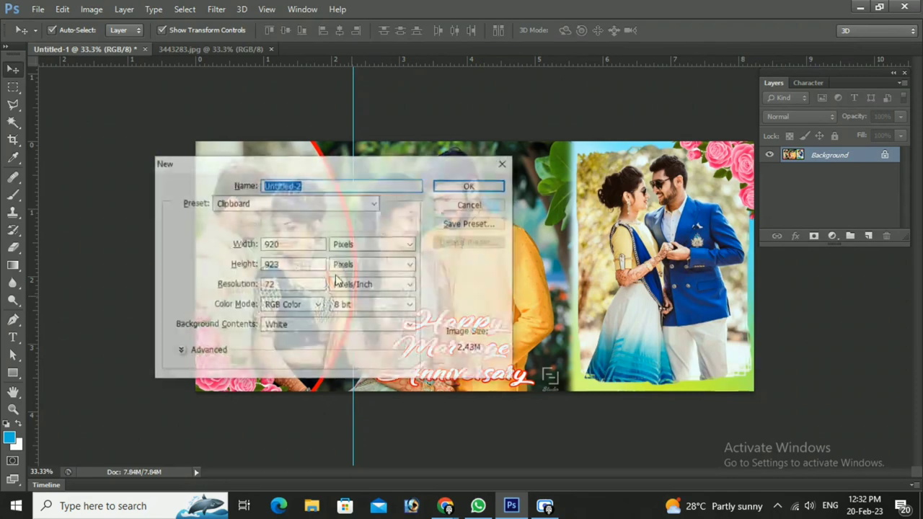
{"action": "left_click", "coordinate": [331, 204]}
{"action": "left_click", "coordinate": [288, 249]}
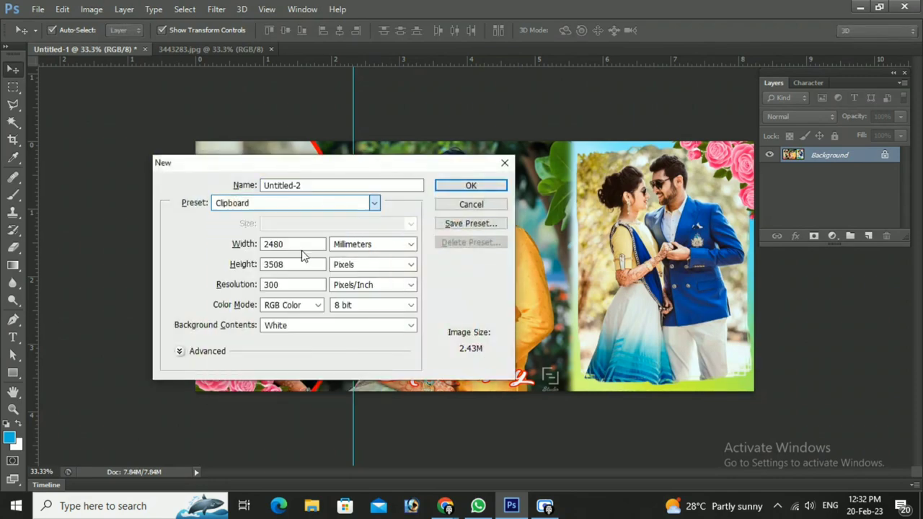
{"action": "left_click", "coordinate": [452, 187]}
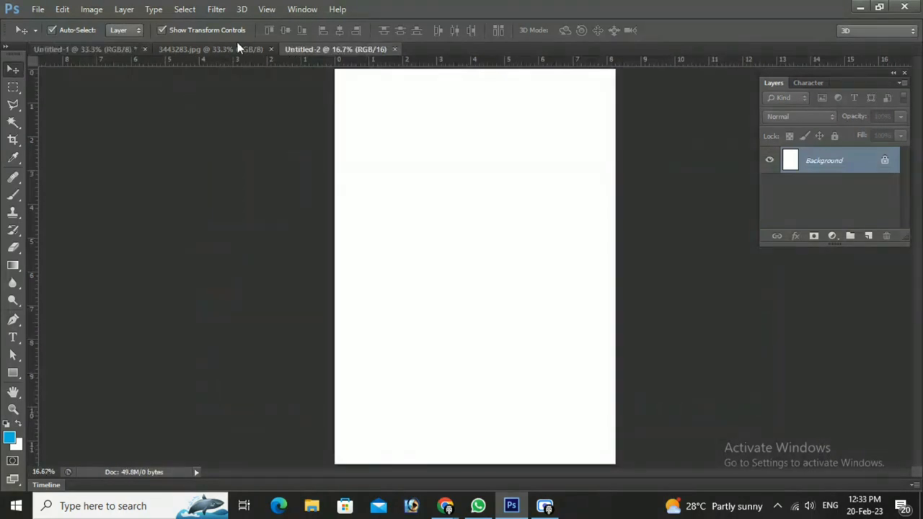
Paste the collage onto the A4 page and nudge it flush with the top edge
{"action": "left_click", "coordinate": [91, 48]}
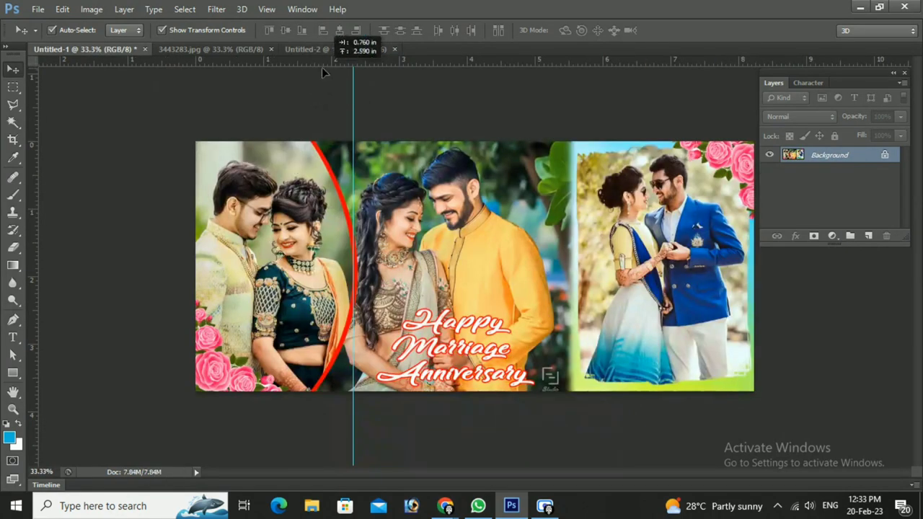
{"action": "left_click", "coordinate": [333, 46]}
{"action": "key", "text": "ctrl+v"}
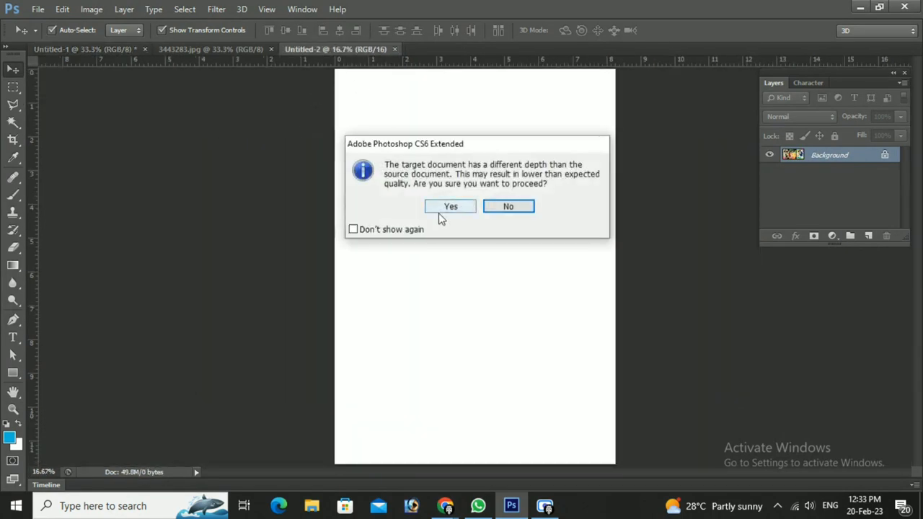
{"action": "left_click", "coordinate": [438, 211]}
{"action": "left_click_drag", "start_coordinate": [462, 212], "coordinate": [396, 167]}
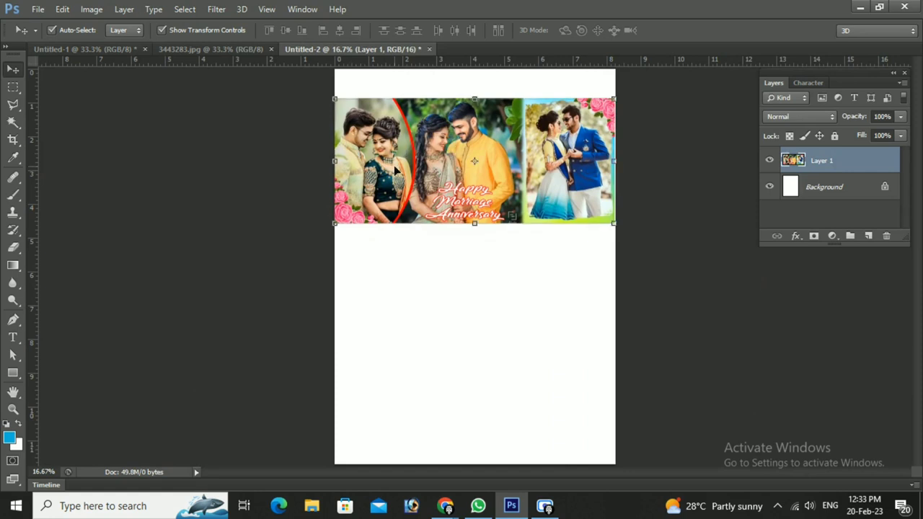
{"action": "key", "text": "ctrl+plus"}
{"action": "key", "text": "ctrl+plus"}
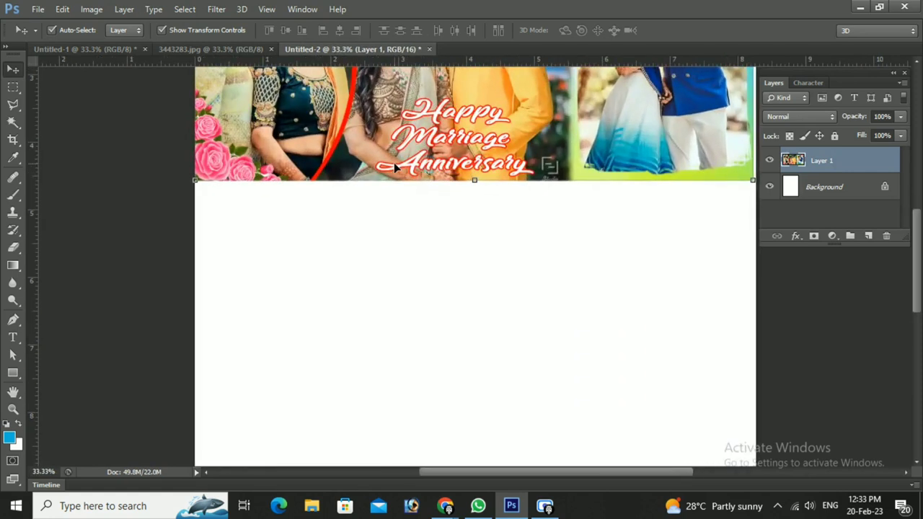
{"action": "key", "text": "ctrl+minus"}
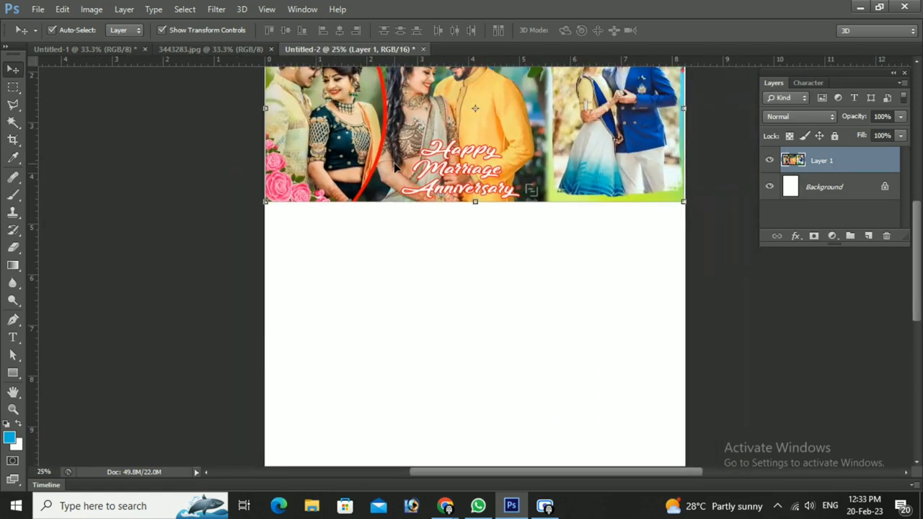
{"action": "key", "text": "ctrl+minus"}
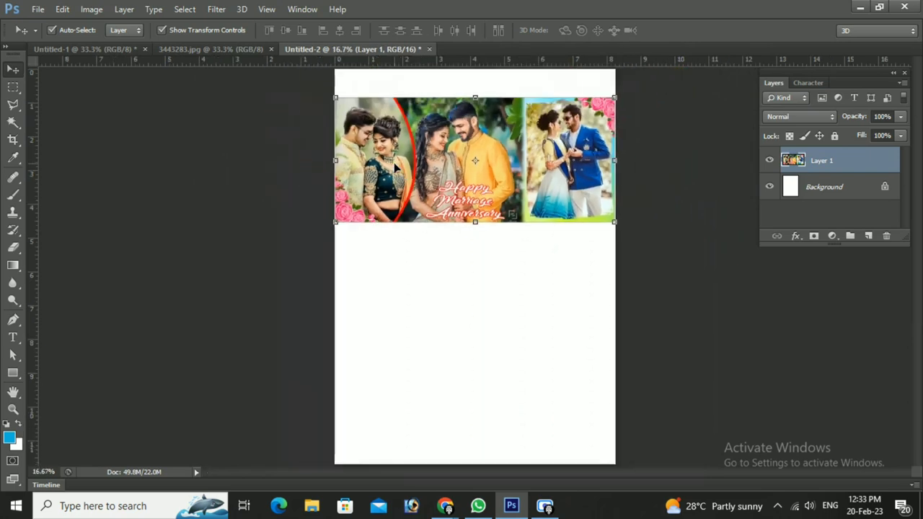
{"action": "key", "text": "shift+Up"}
{"action": "key", "text": "shift+Up"}
{"action": "key", "text": "shift+Up"}
{"action": "key", "text": "shift+Up"}
{"action": "key", "text": "shift+Up"}
{"action": "key", "text": "shift+Up"}
{"action": "key", "text": "shift+Up"}
{"action": "key", "text": "shift+Up"}
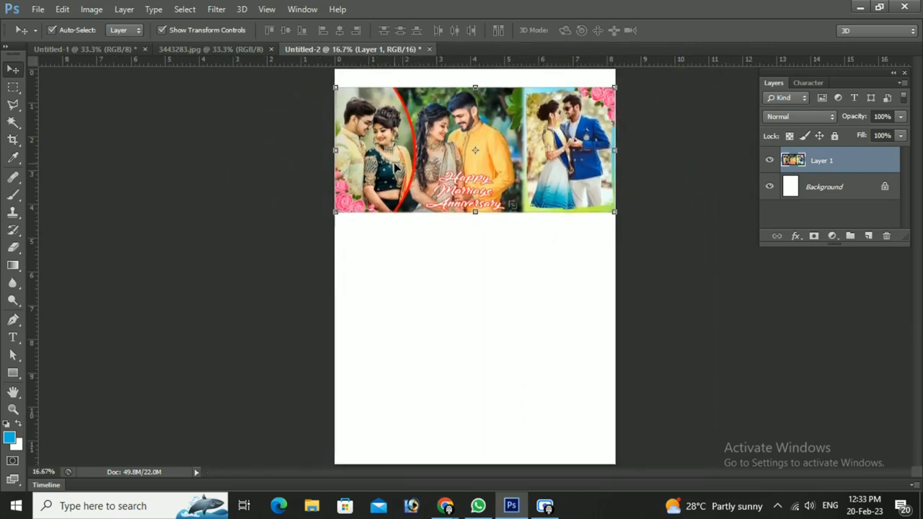
{"action": "key", "text": "shift+Up"}
{"action": "key", "text": "shift+Up"}
{"action": "key", "text": "shift+Up"}
{"action": "key", "text": "shift+Up"}
{"action": "key", "text": "shift+Up"}
{"action": "key", "text": "shift+Up"}
{"action": "key", "text": "shift+Up"}
{"action": "key", "text": "shift+Up"}
{"action": "key", "text": "shift+Up"}
{"action": "key", "text": "shift+Up"}
{"action": "key", "text": "shift+Up"}
{"action": "key", "text": "shift+Up"}
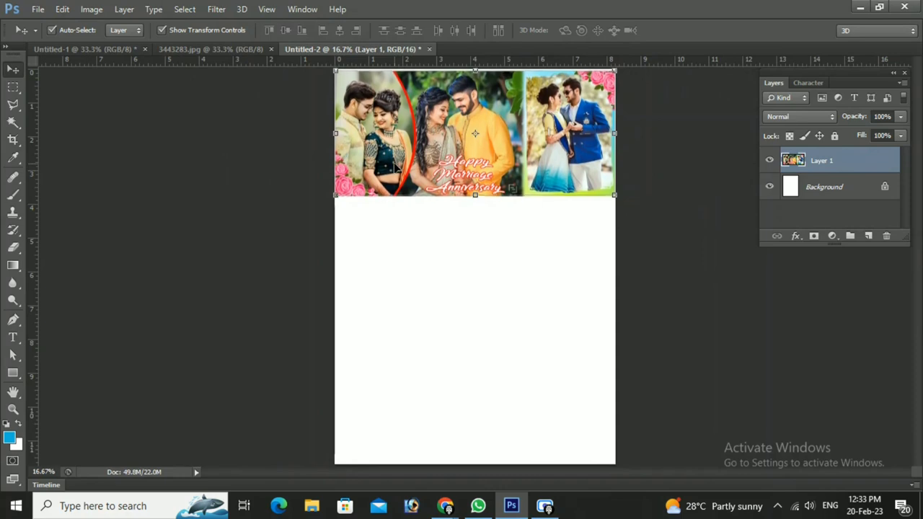
{"action": "key", "text": "shift+Up"}
{"action": "key", "text": "shift+Up"}
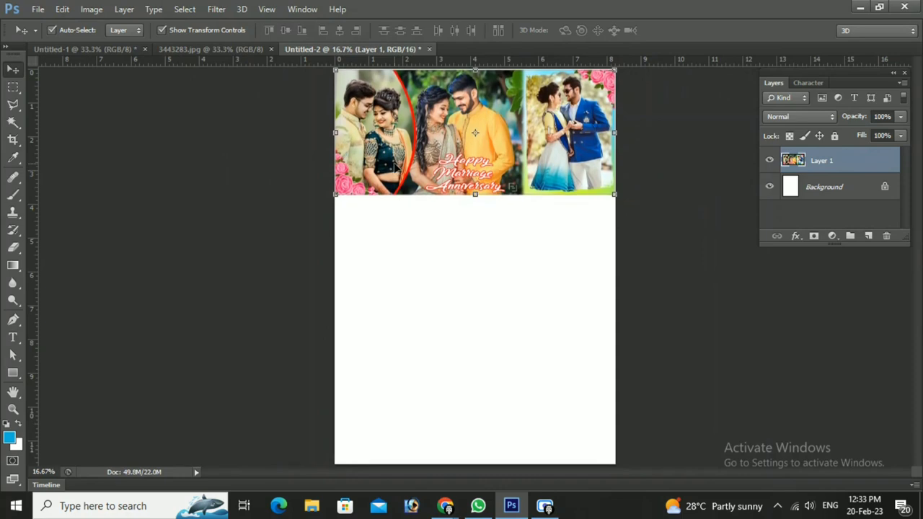
{"action": "key", "text": "ctrl+p"}
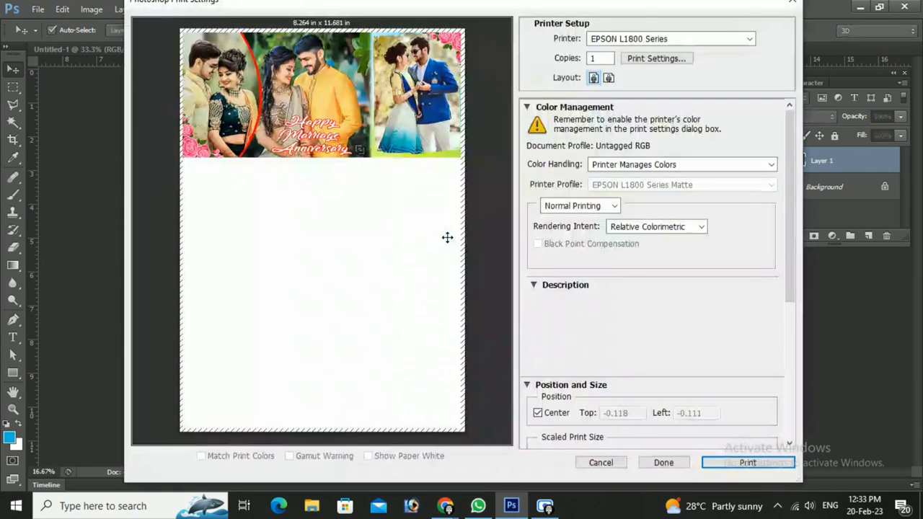
Keep EPSON L1800 Series as the printer and review and accept its properties
{"action": "left_click", "coordinate": [654, 39]}
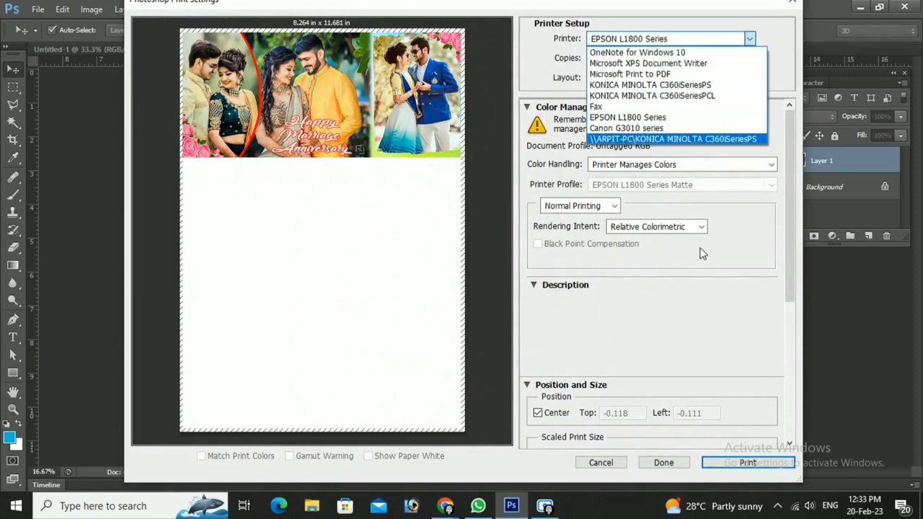
{"action": "left_click", "coordinate": [750, 39]}
{"action": "left_click", "coordinate": [656, 58]}
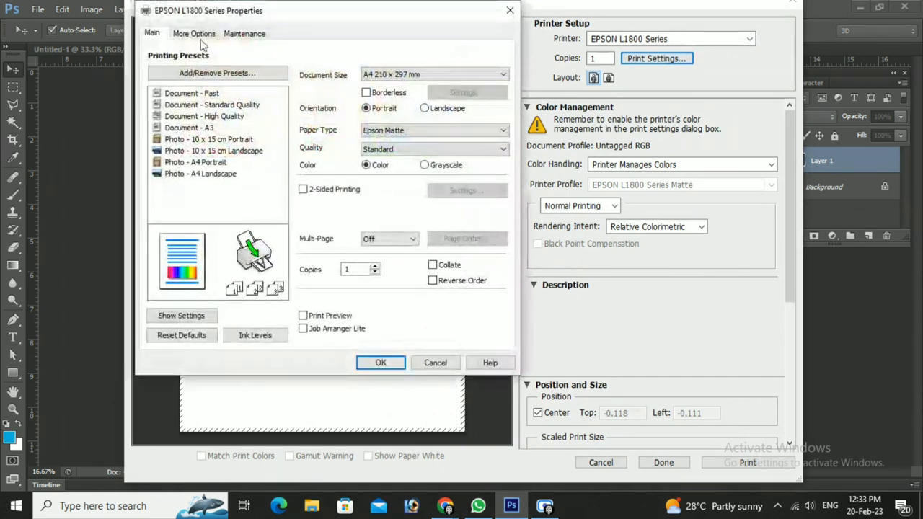
{"action": "left_click", "coordinate": [195, 35]}
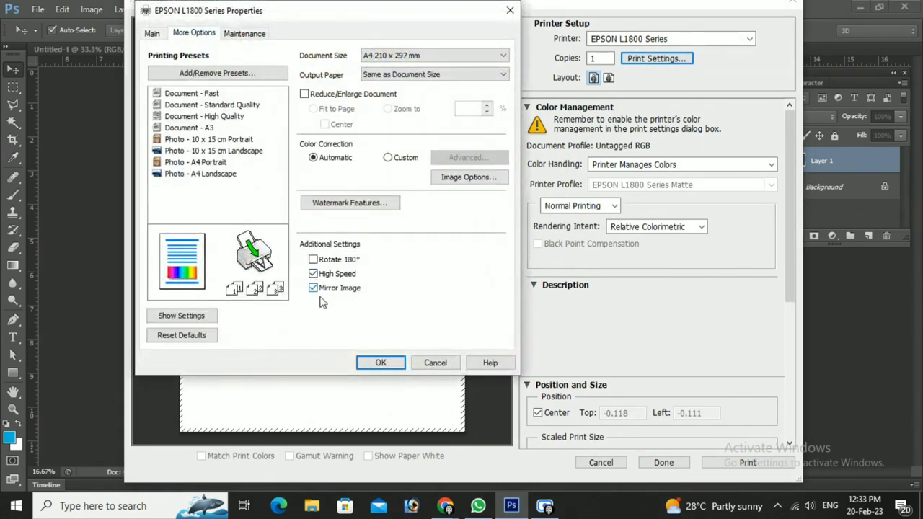
{"action": "left_click", "coordinate": [152, 36]}
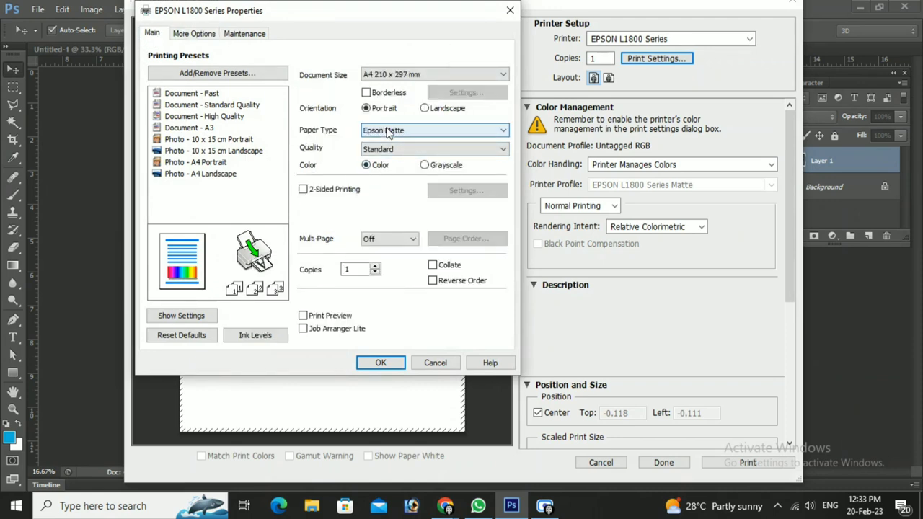
{"action": "left_click", "coordinate": [379, 362]}
Turn on Scale to Fit Media (97.27%) and print the page
{"action": "left_click_drag", "start_coordinate": [791, 257], "coordinate": [785, 332]}
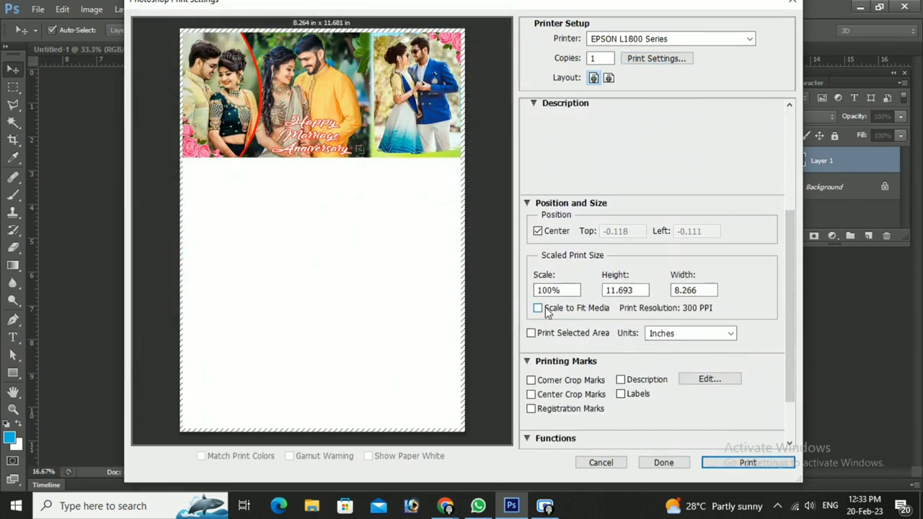
{"action": "left_click", "coordinate": [546, 309]}
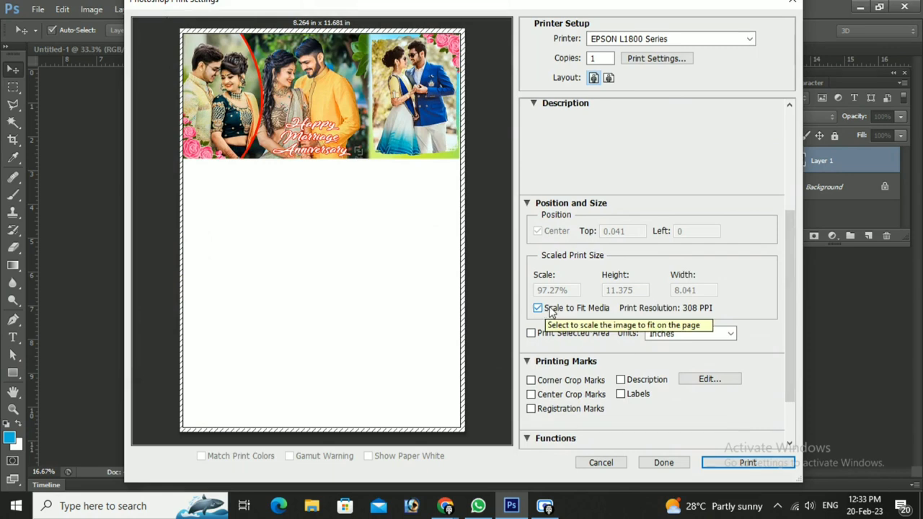
{"action": "left_click", "coordinate": [551, 310]}
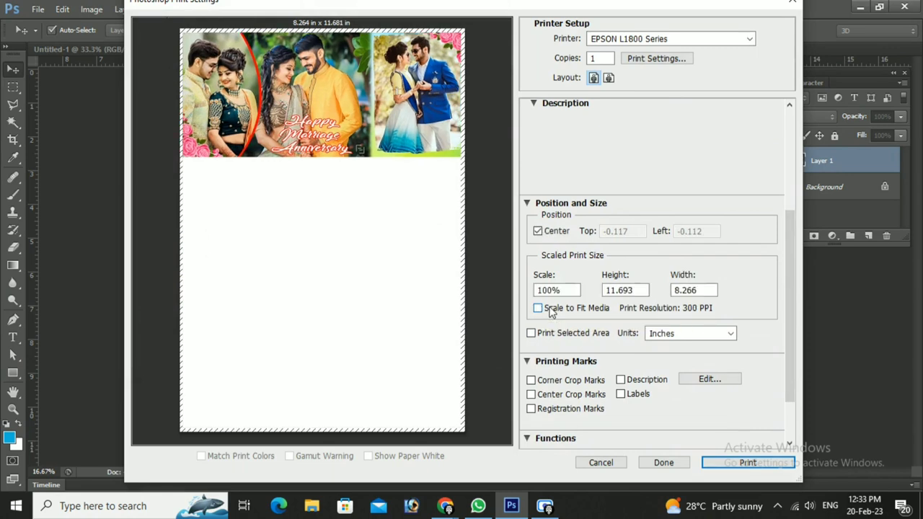
{"action": "left_click", "coordinate": [552, 310]}
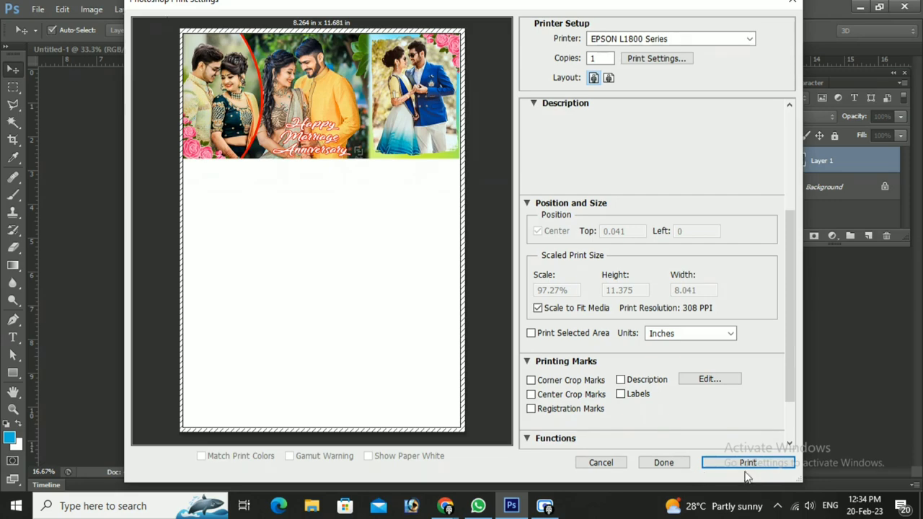
{"action": "left_click", "coordinate": [546, 506]}
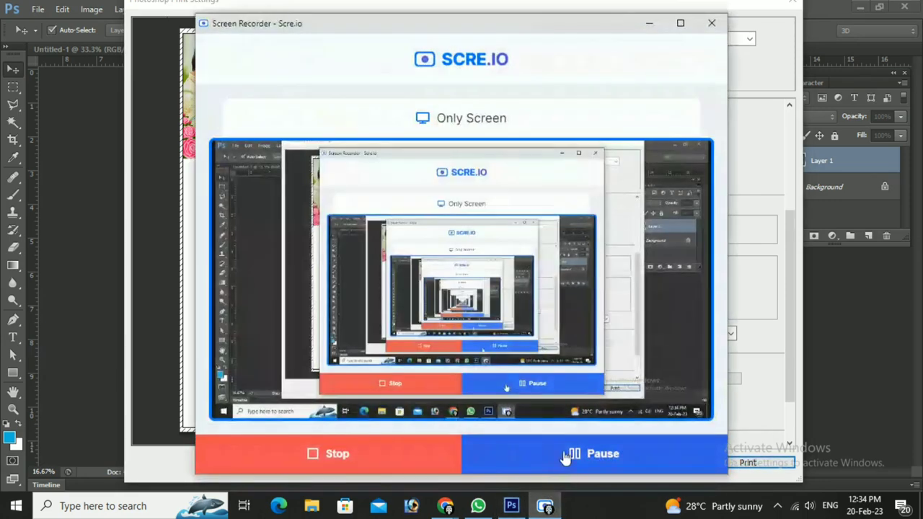